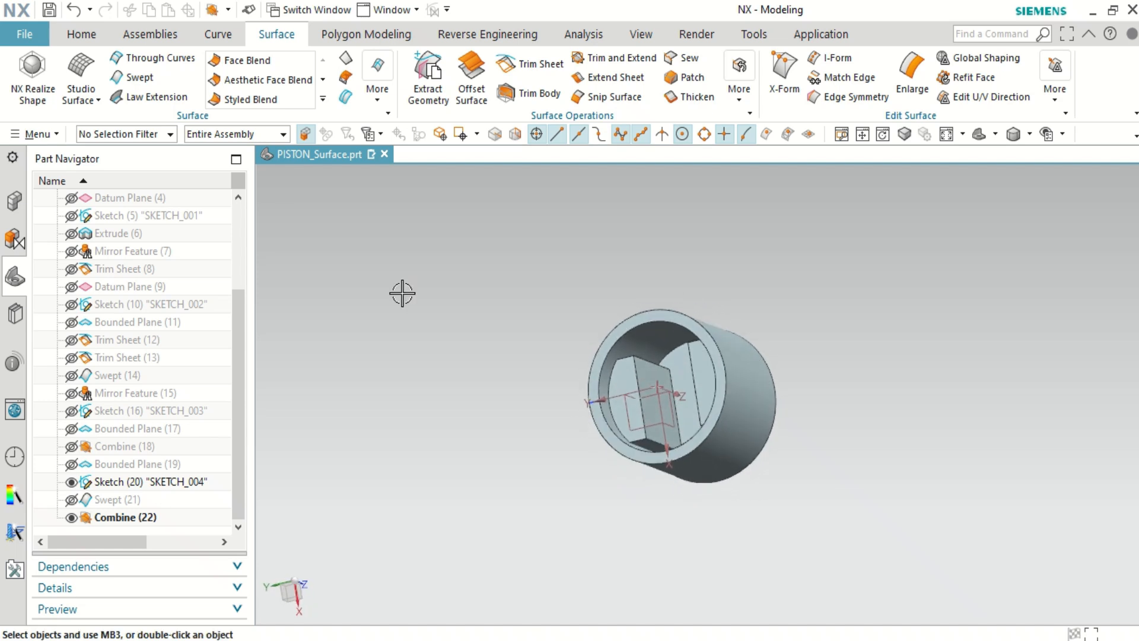
Step: Start an Extrude with a new section sketch on the vertical XZ datum plane through the piston axis
click(81, 34)
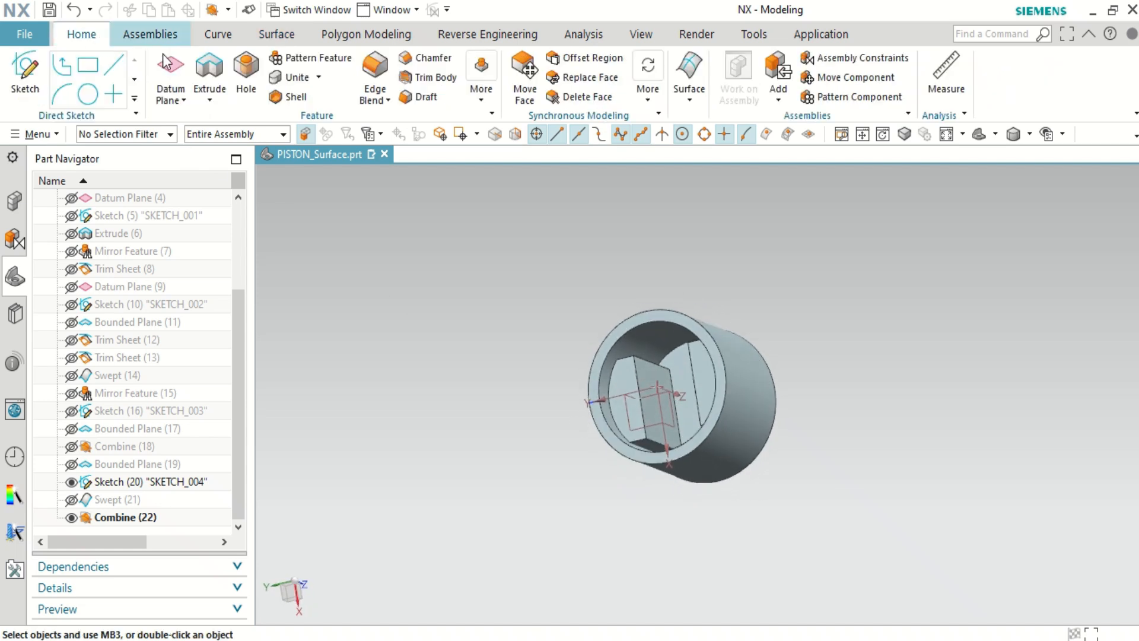
click(215, 98)
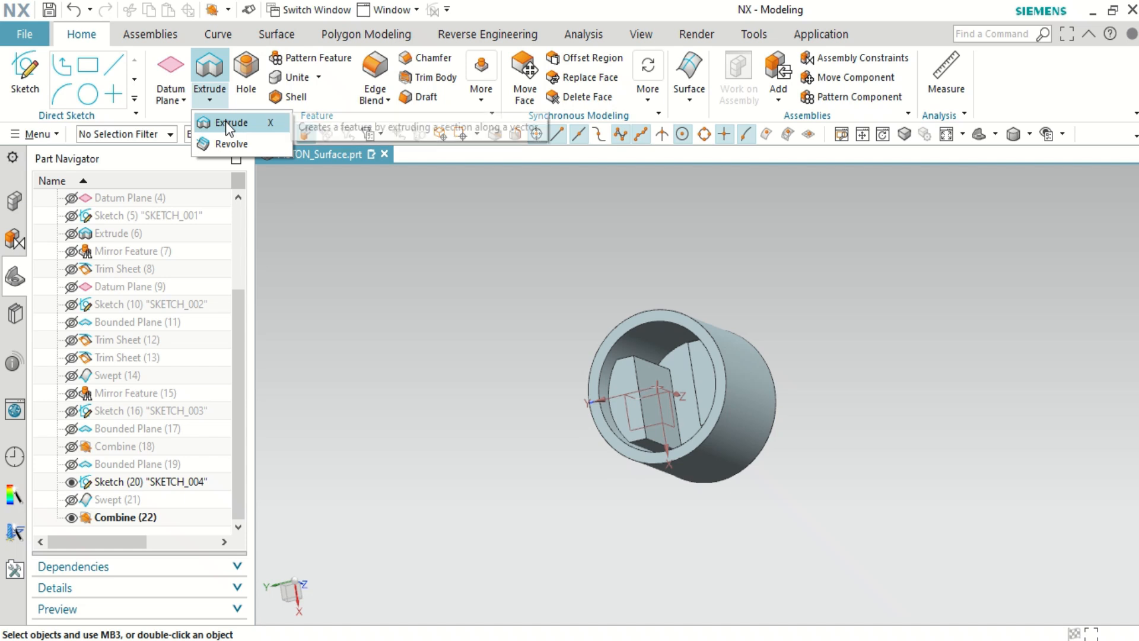
click(226, 122)
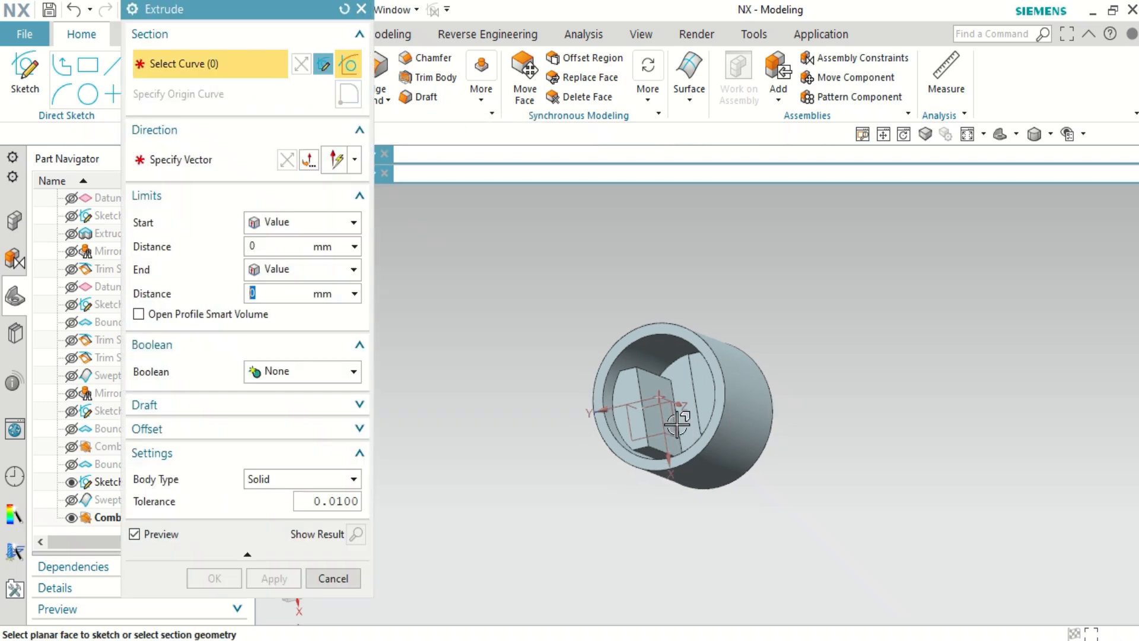
click(666, 449)
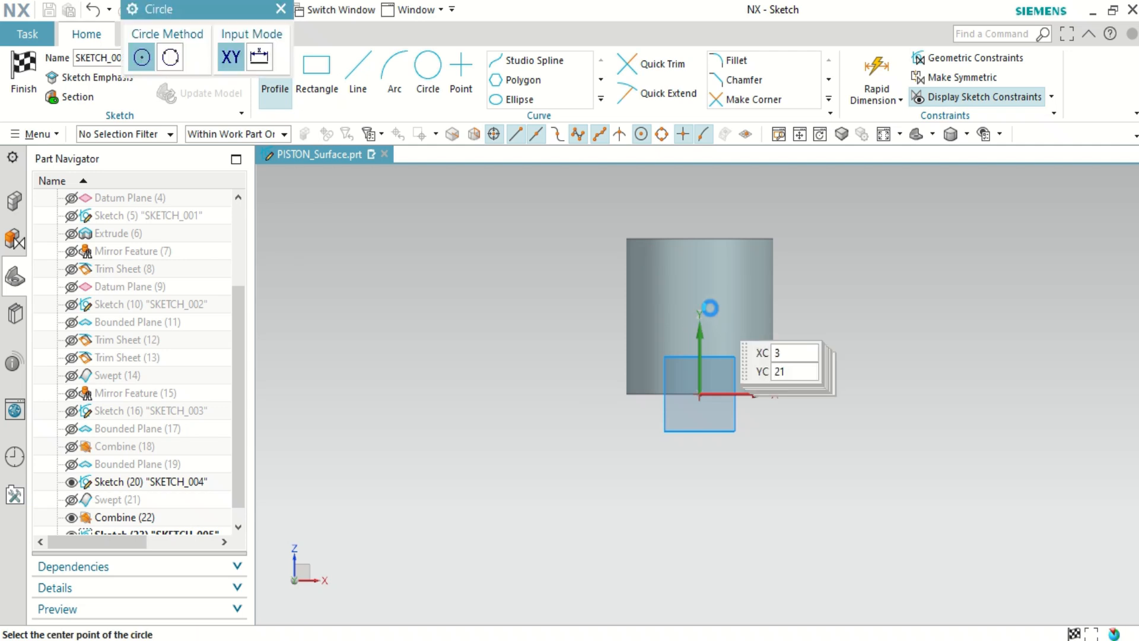
Step: Sketch a circle above the origin on the piston's side and set its diameter to 12 mm
click(700, 296)
click(739, 299)
key(Escape)
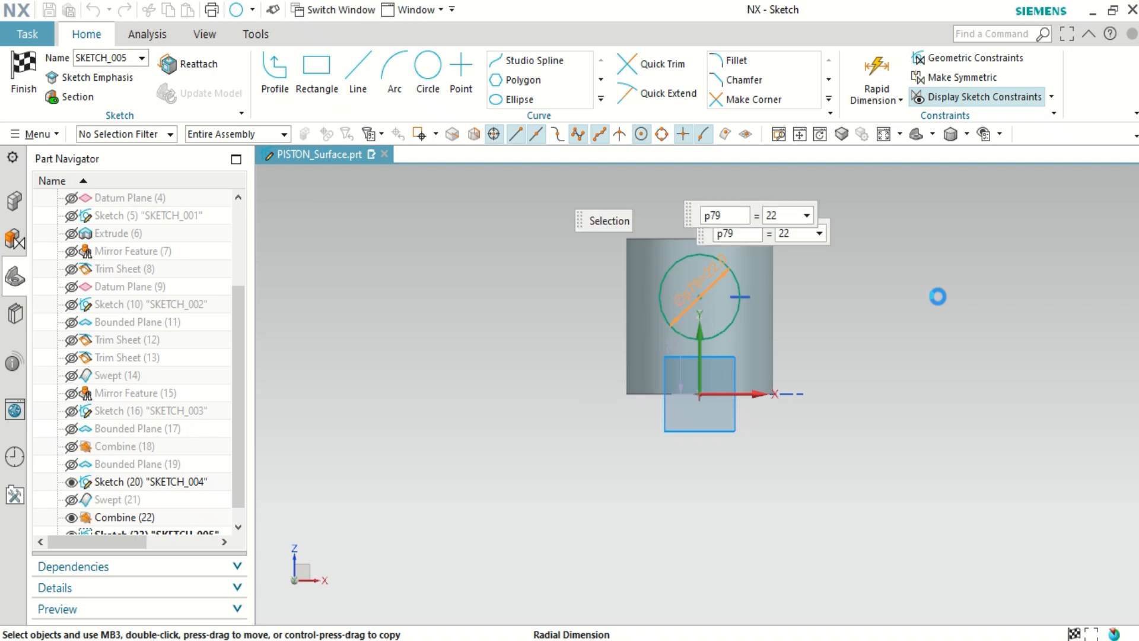
key(Return)
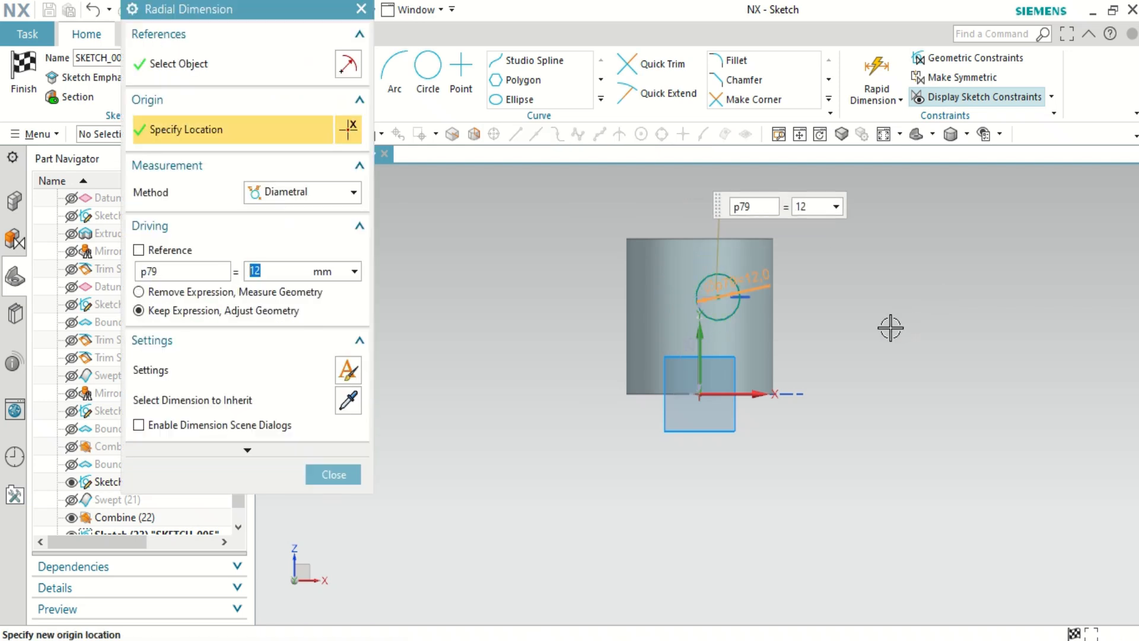
click(334, 475)
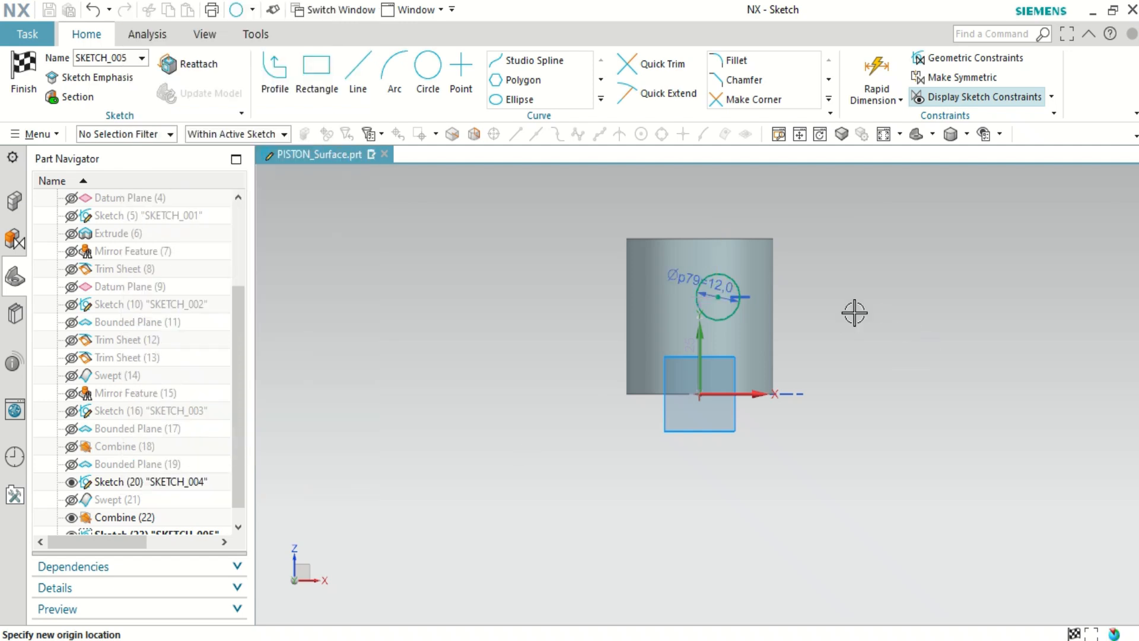
Step: Try to add a horizontal linear dimension between the circle's centre and the sketch's vertical axis
scroll(852, 312, up, 2)
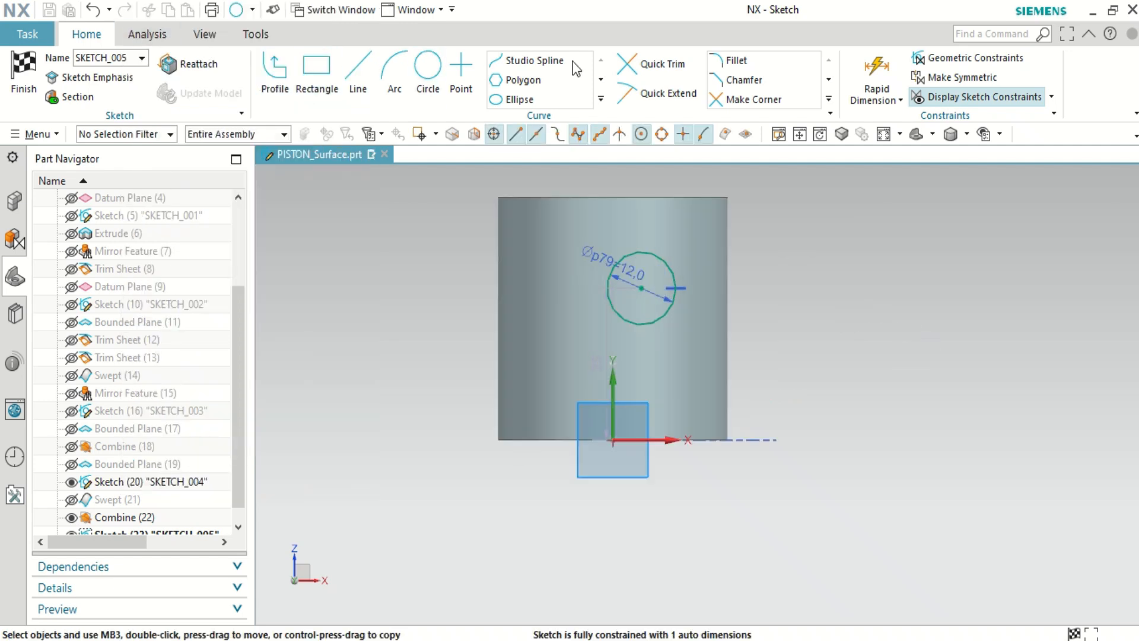
click(902, 101)
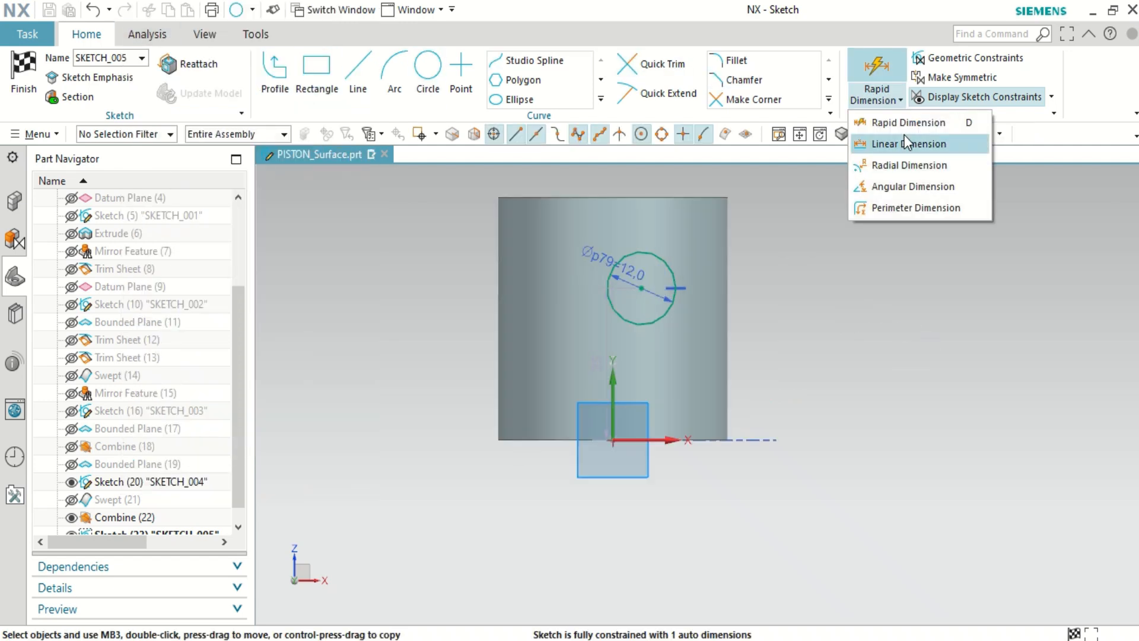
click(905, 143)
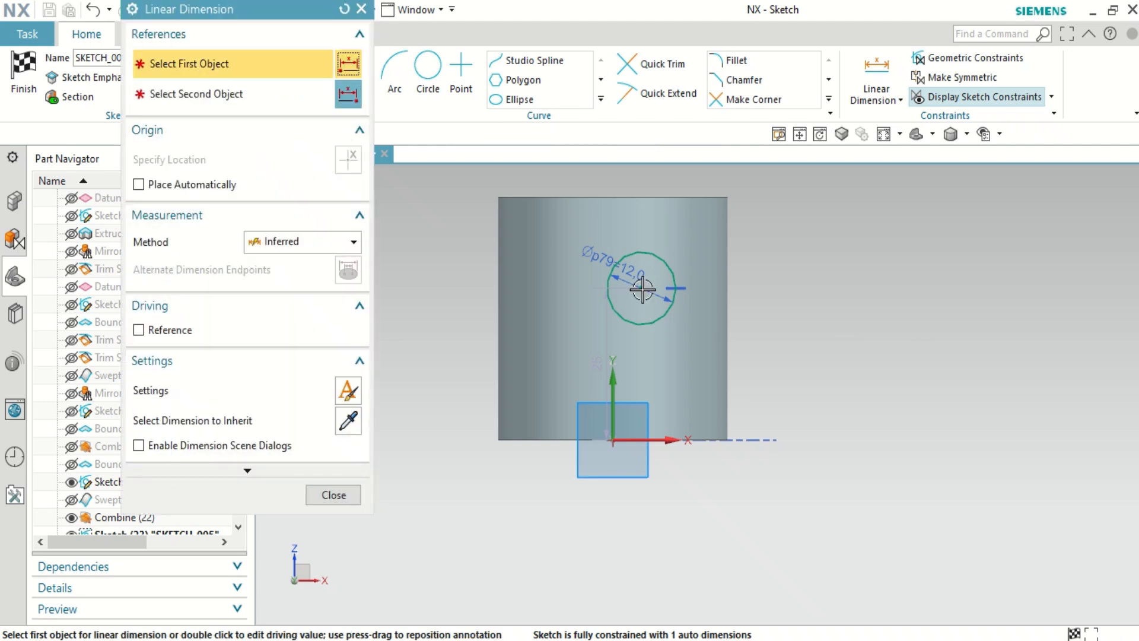
click(641, 289)
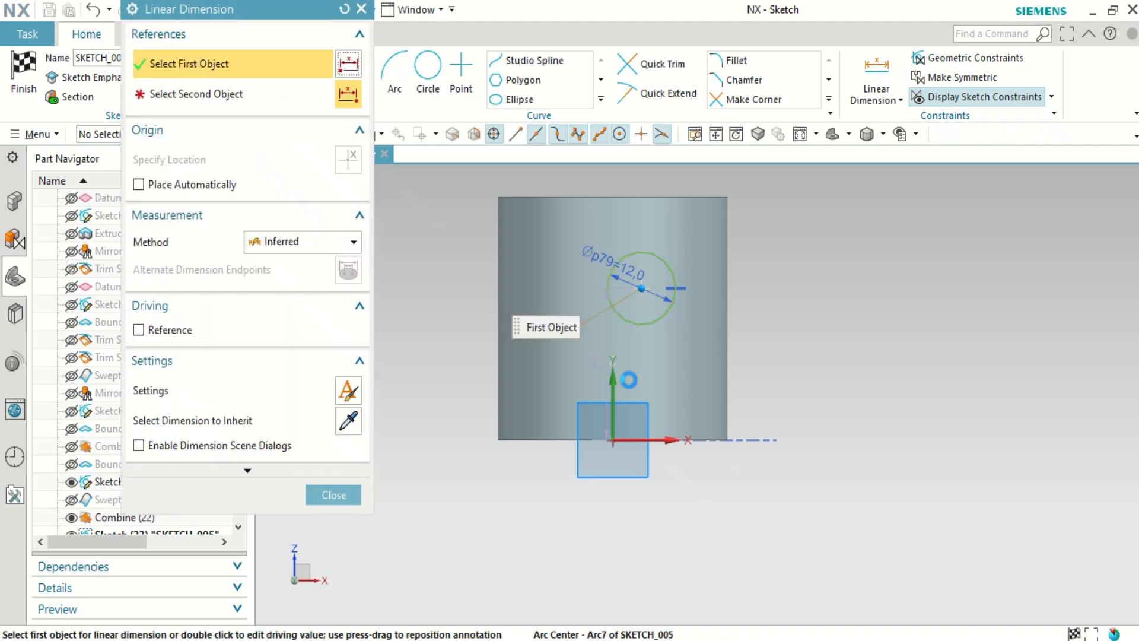
click(753, 348)
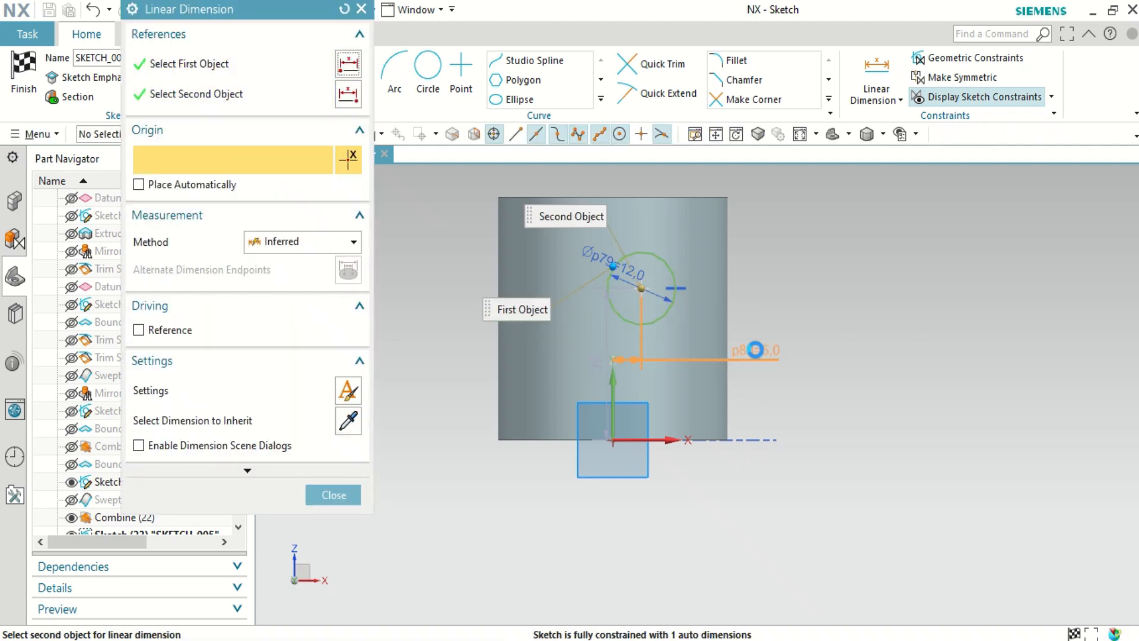
click(801, 340)
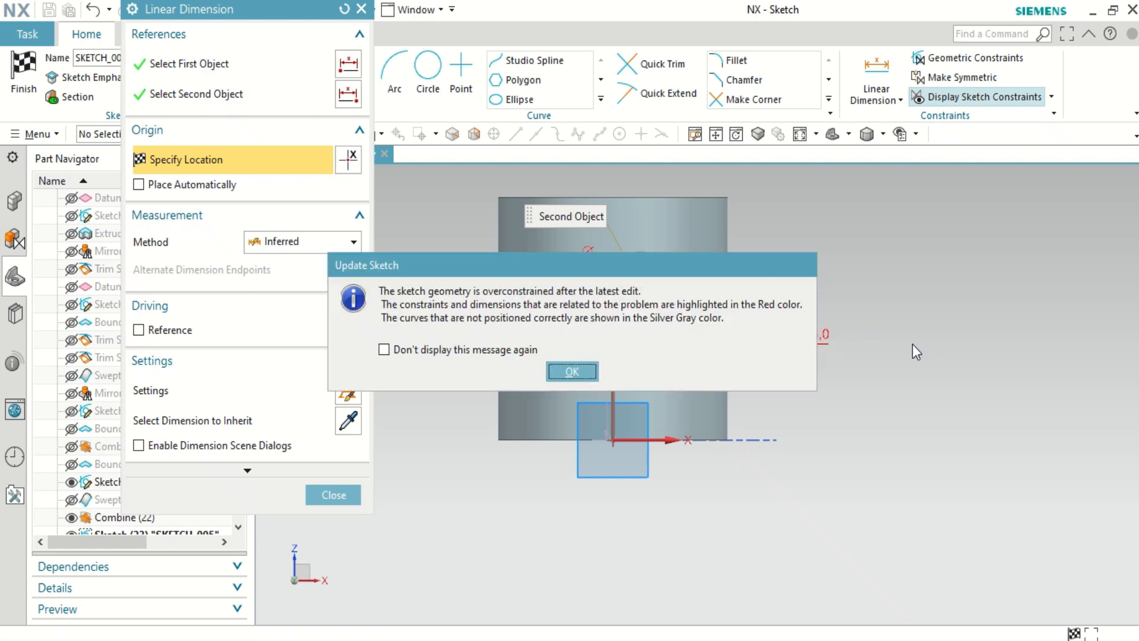
click(573, 369)
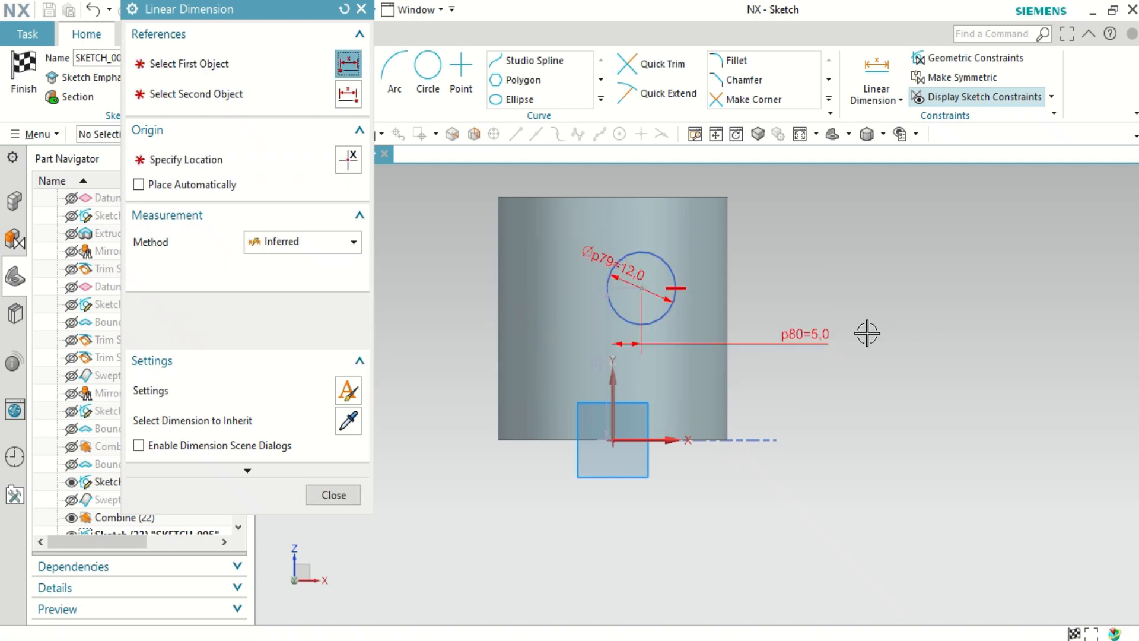
key(Escape)
key(Escape)
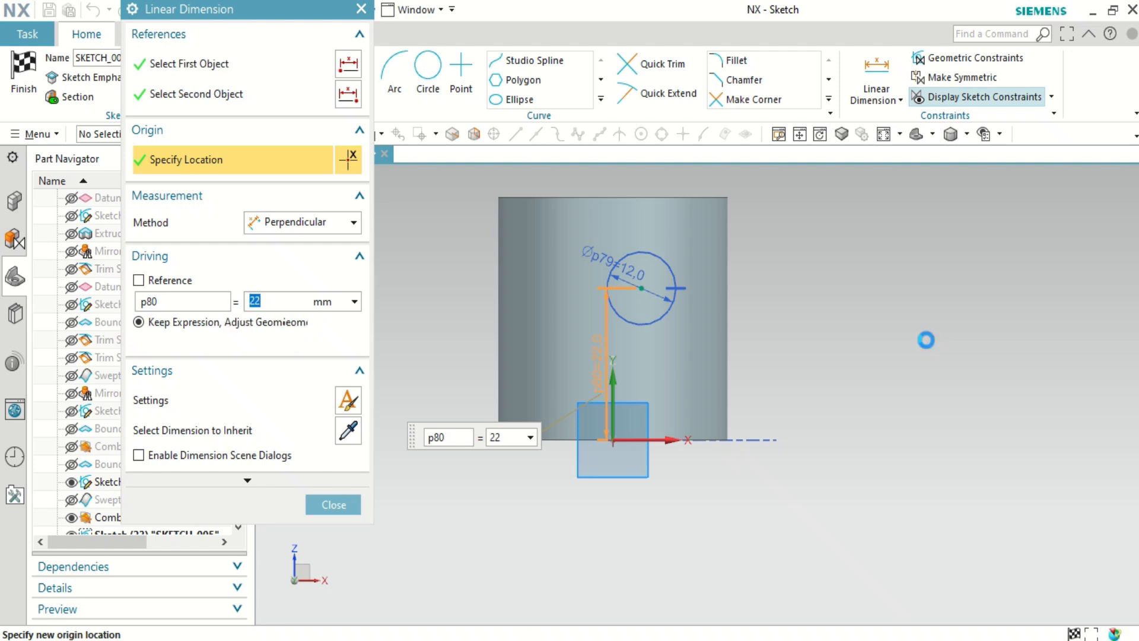
Step: Set the perpendicular distance from the sketch's horizontal axis to the circle's centre to 22 mm
key(Return)
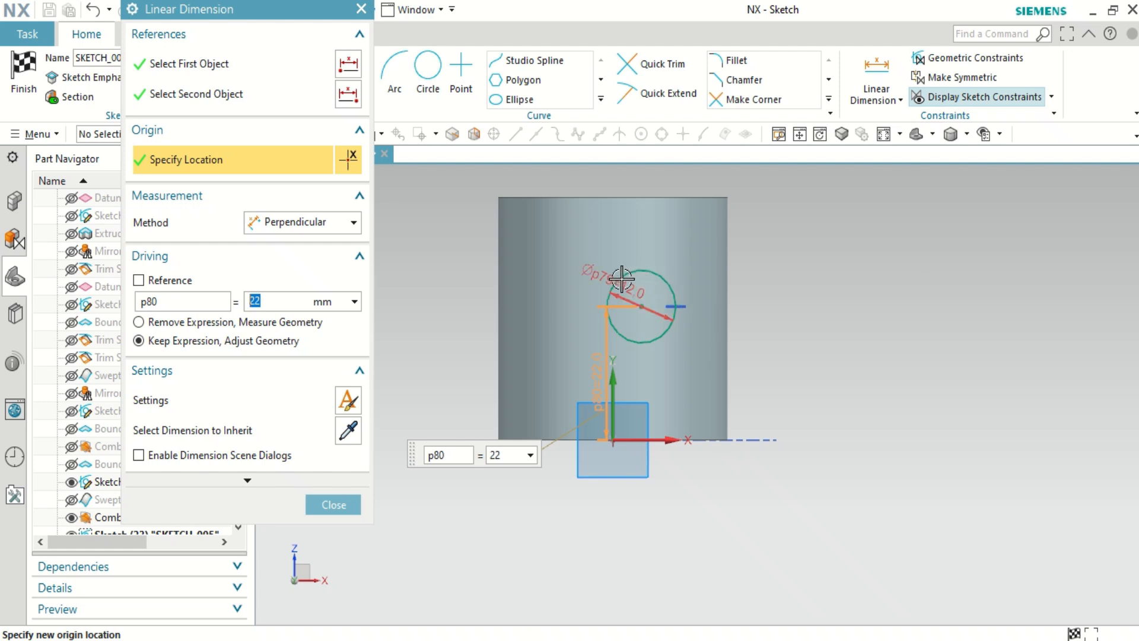
scroll(622, 278, up, 3)
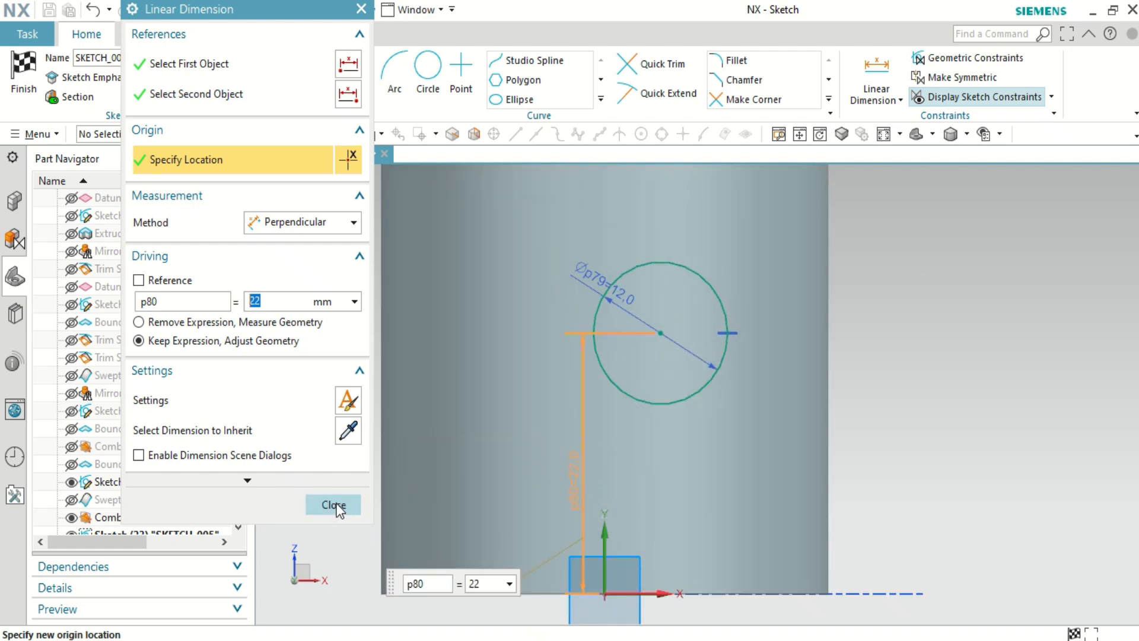
middle_click(952, 277)
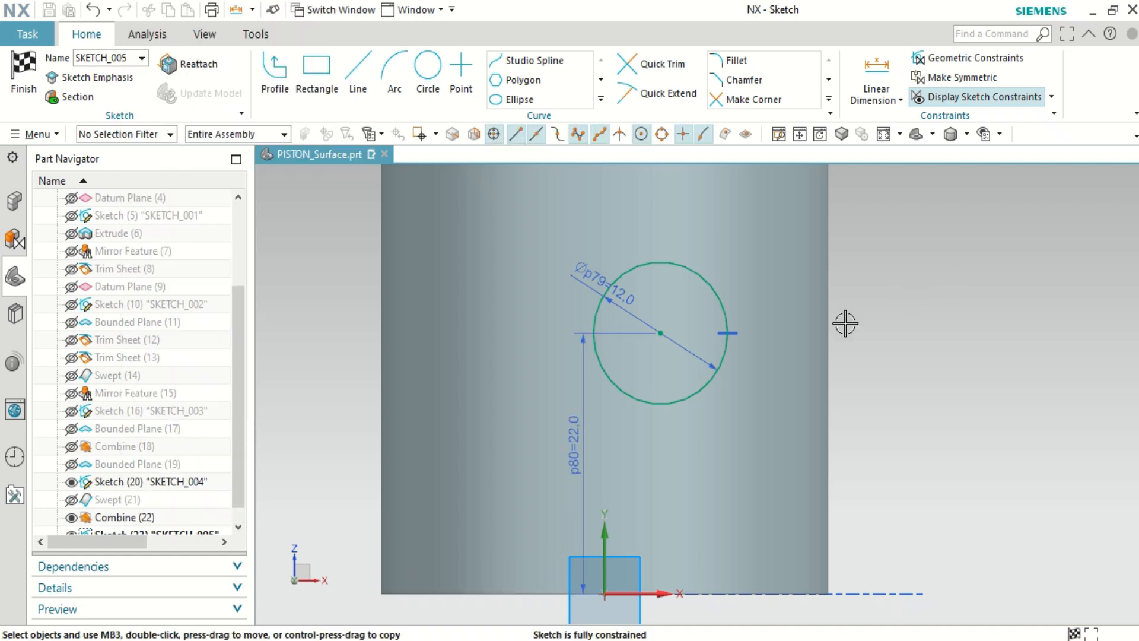
scroll(767, 331, up, 2)
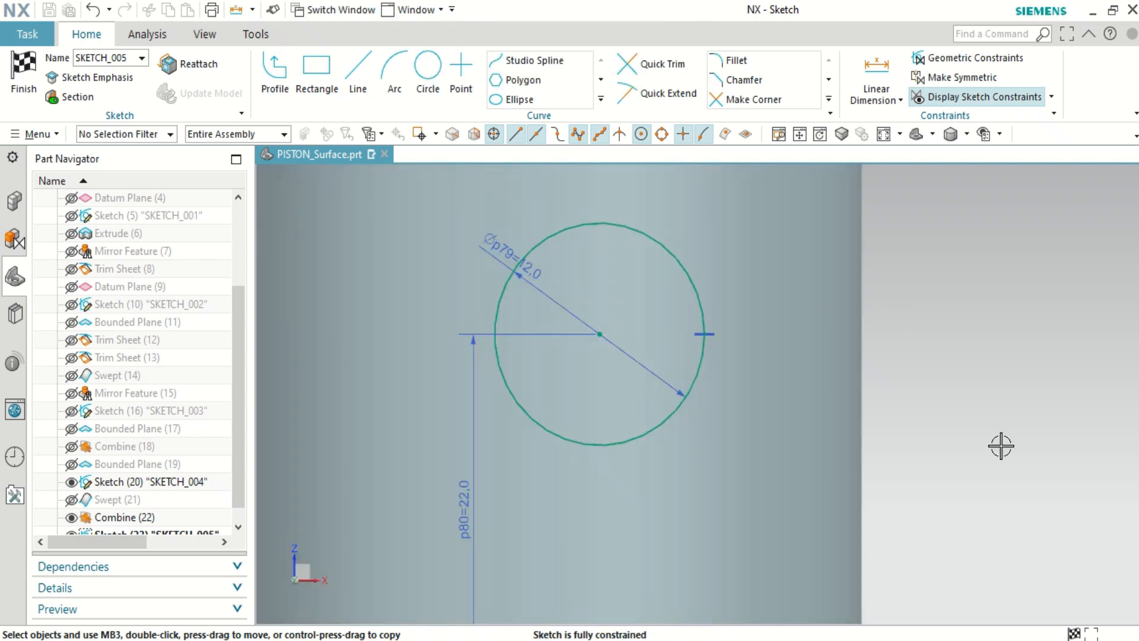
scroll(1000, 445, down, 3)
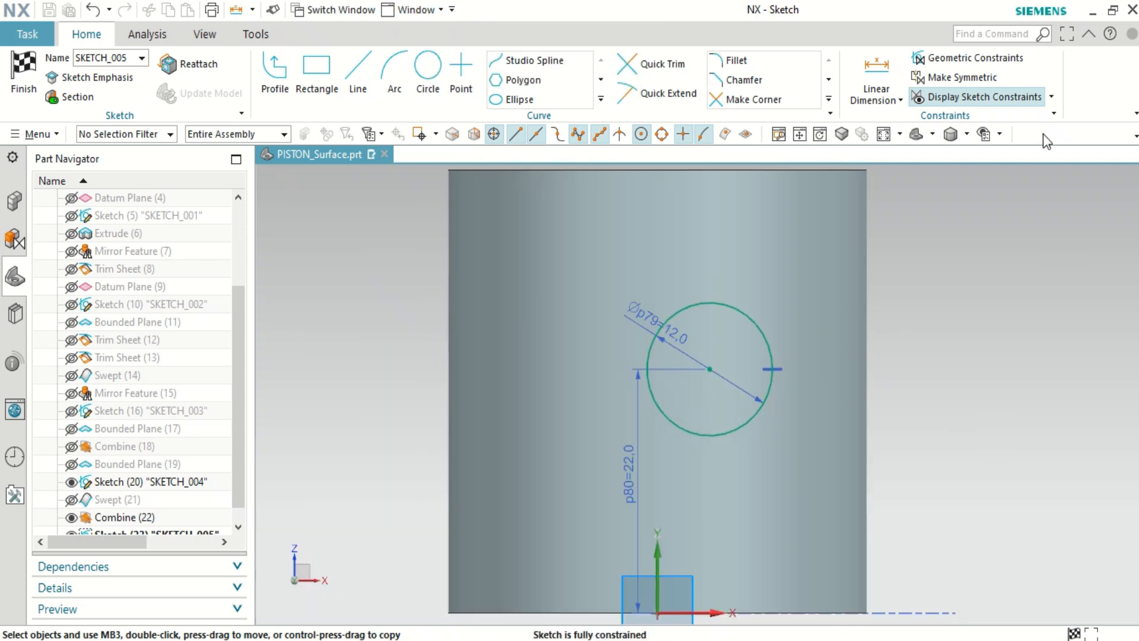
click(983, 55)
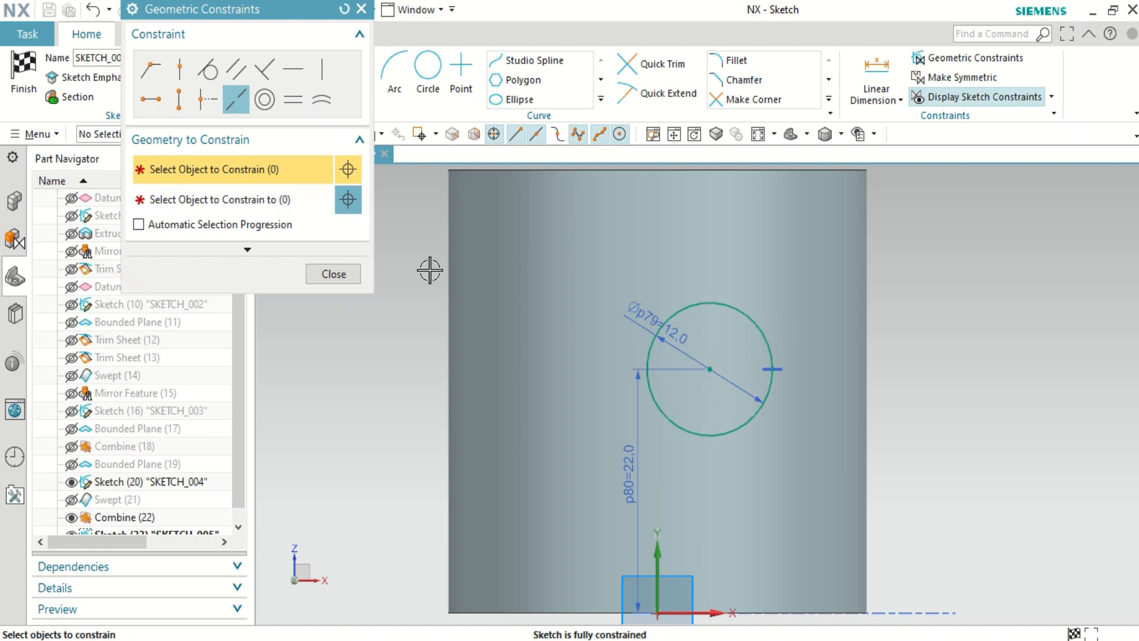
click(231, 95)
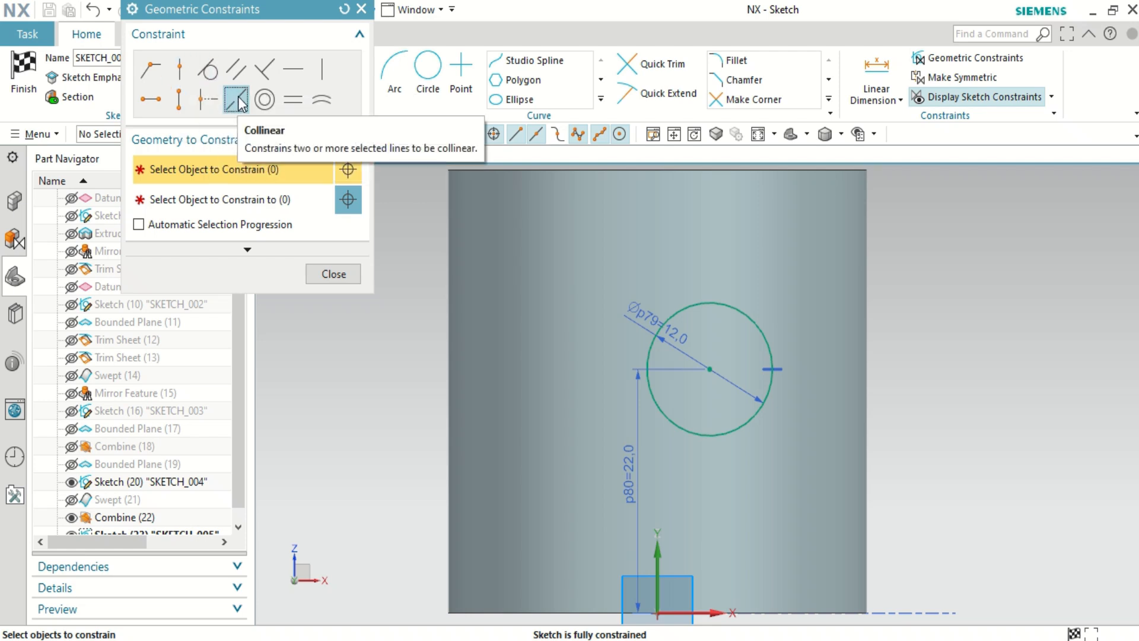
click(151, 99)
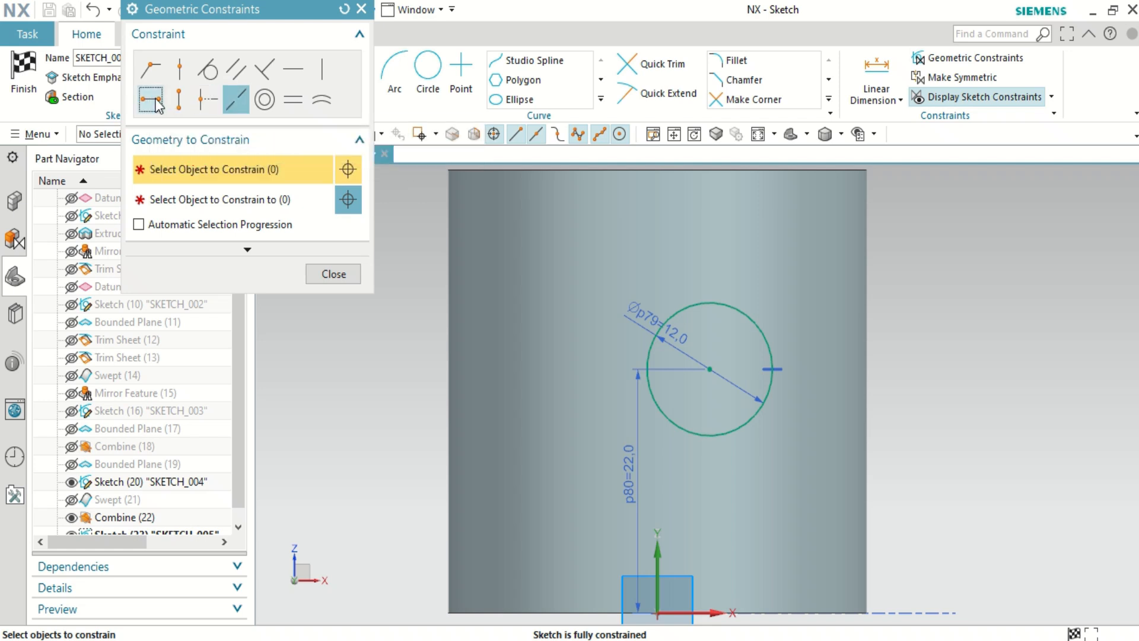
click(709, 369)
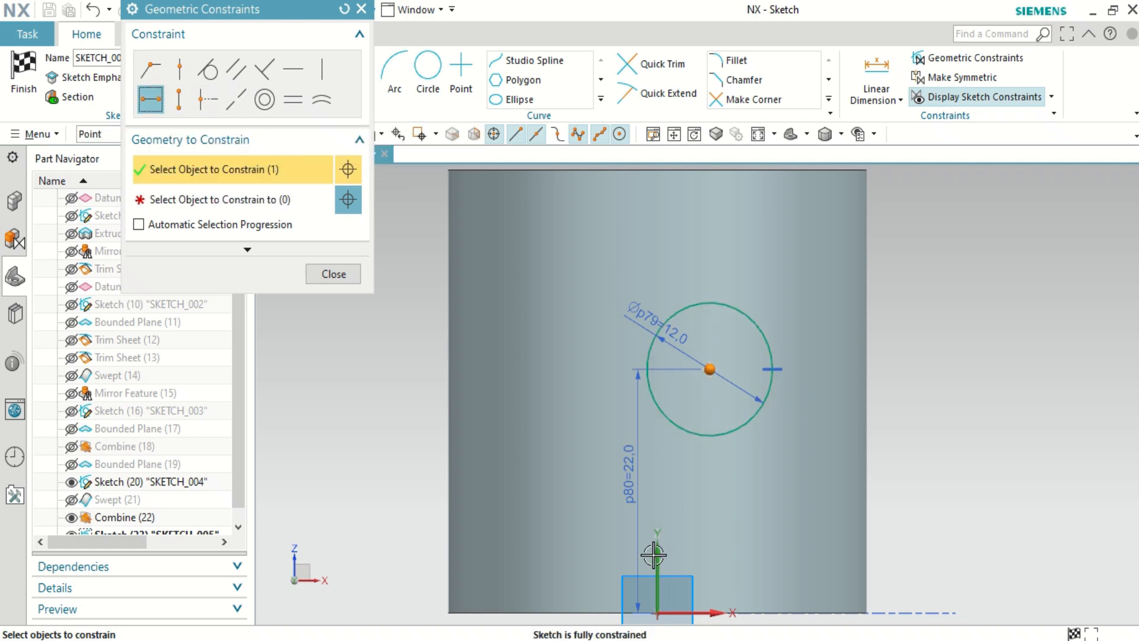
click(237, 200)
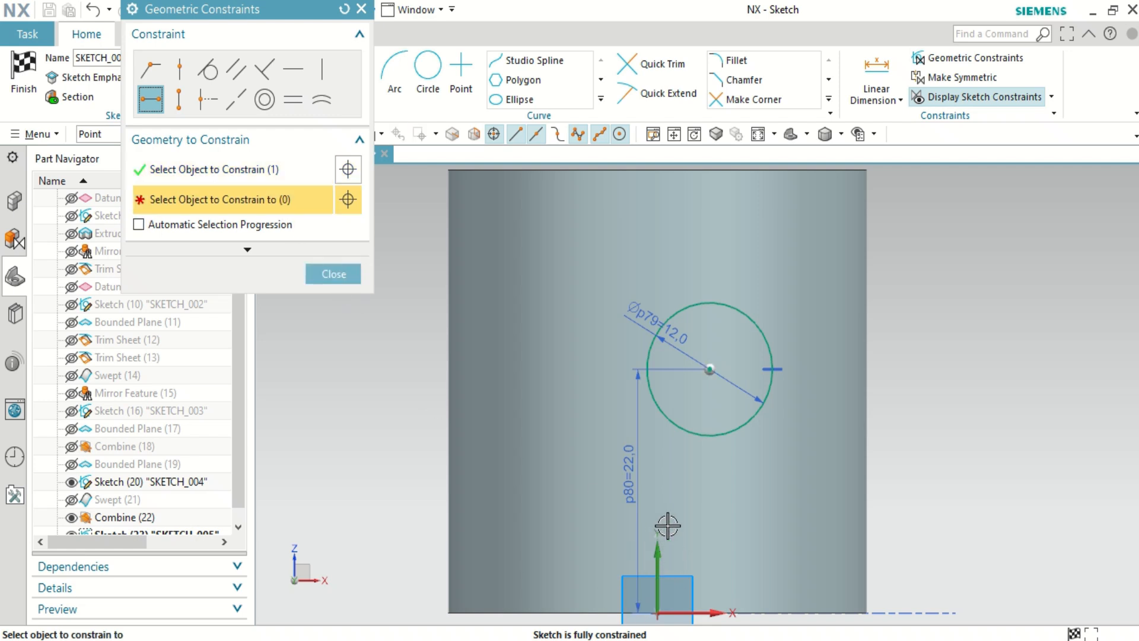
scroll(665, 528, down, 3)
scroll(681, 602, up, 3)
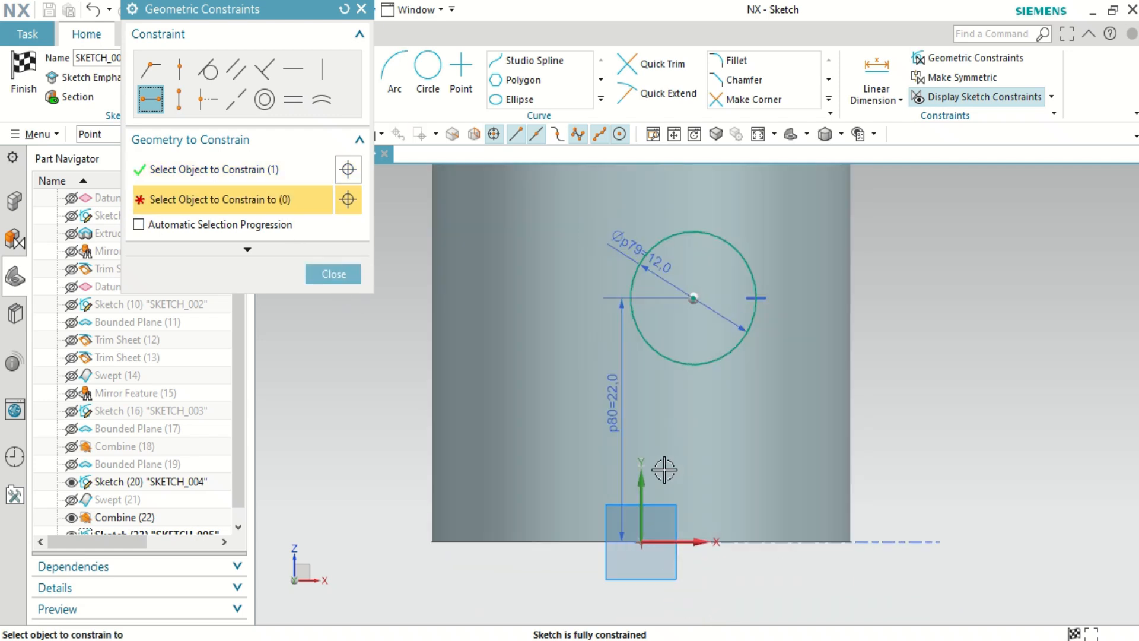
scroll(643, 463, up, 1)
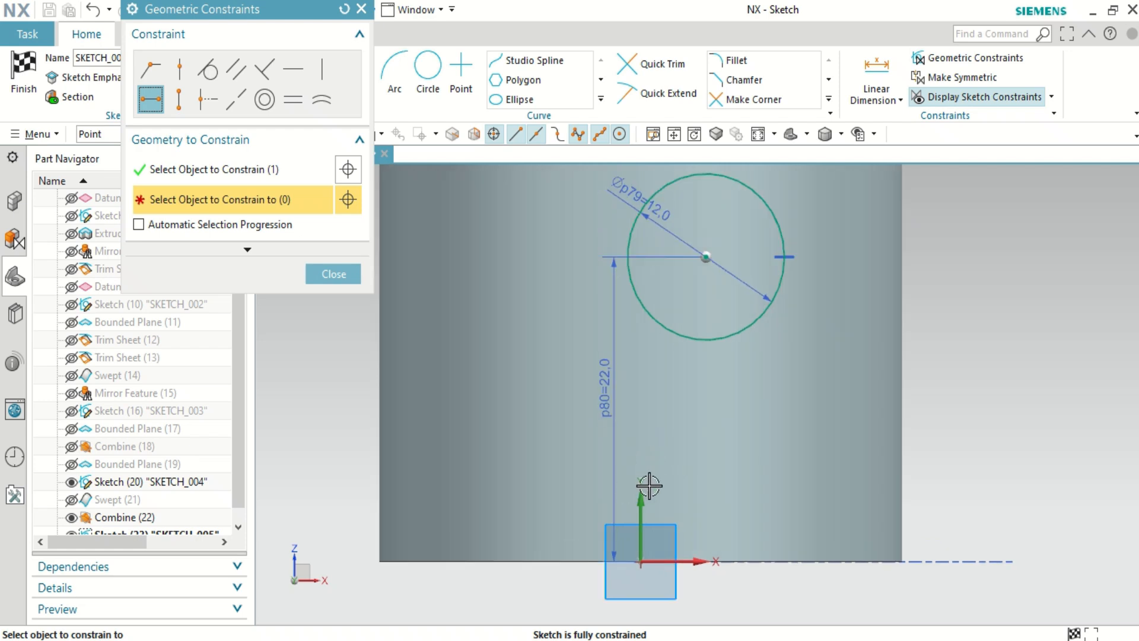
scroll(649, 485, up, 1)
scroll(674, 482, down, 3)
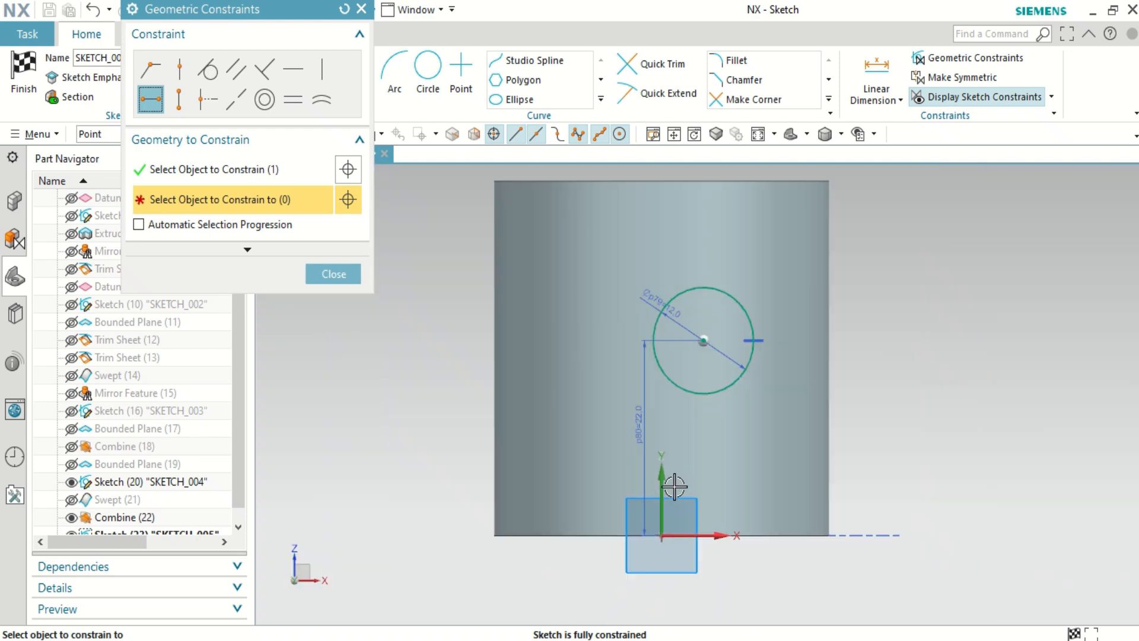
scroll(732, 394, up, 1)
scroll(732, 394, down, 3)
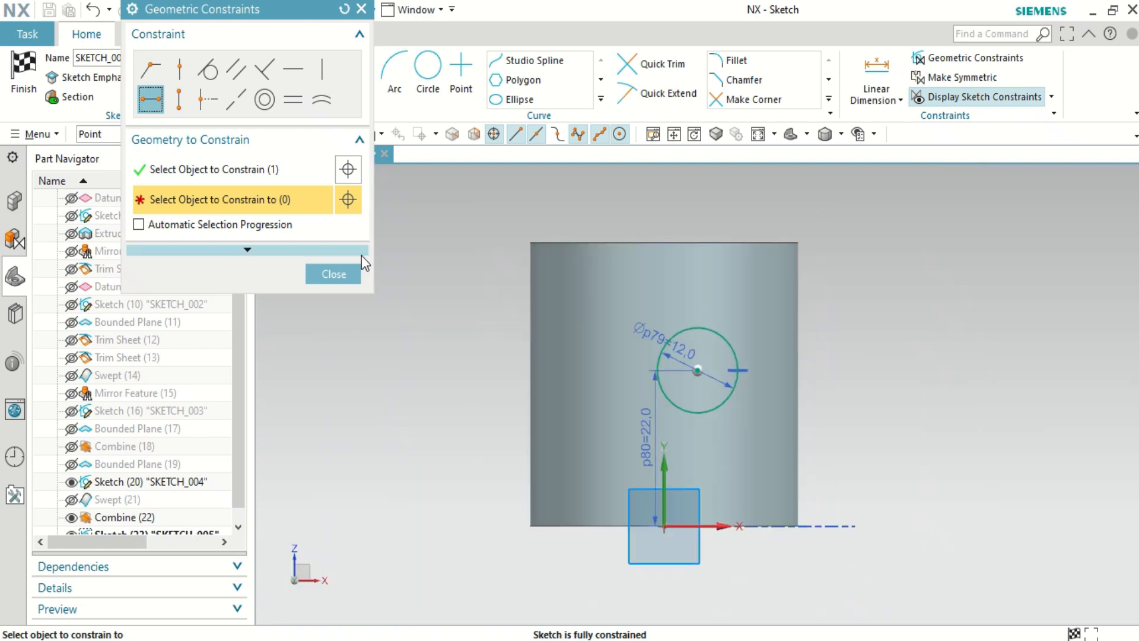
click(347, 276)
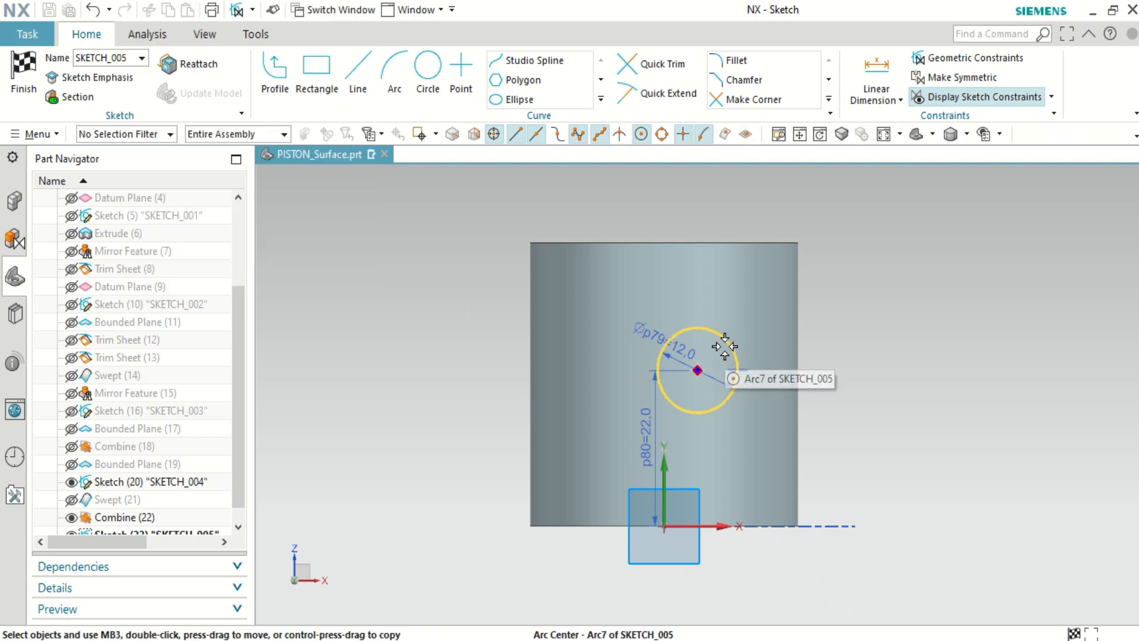
Step: Add a horizontal dimension between the sketch's vertical axis and the circle's centre and set it to 0 mm
click(866, 100)
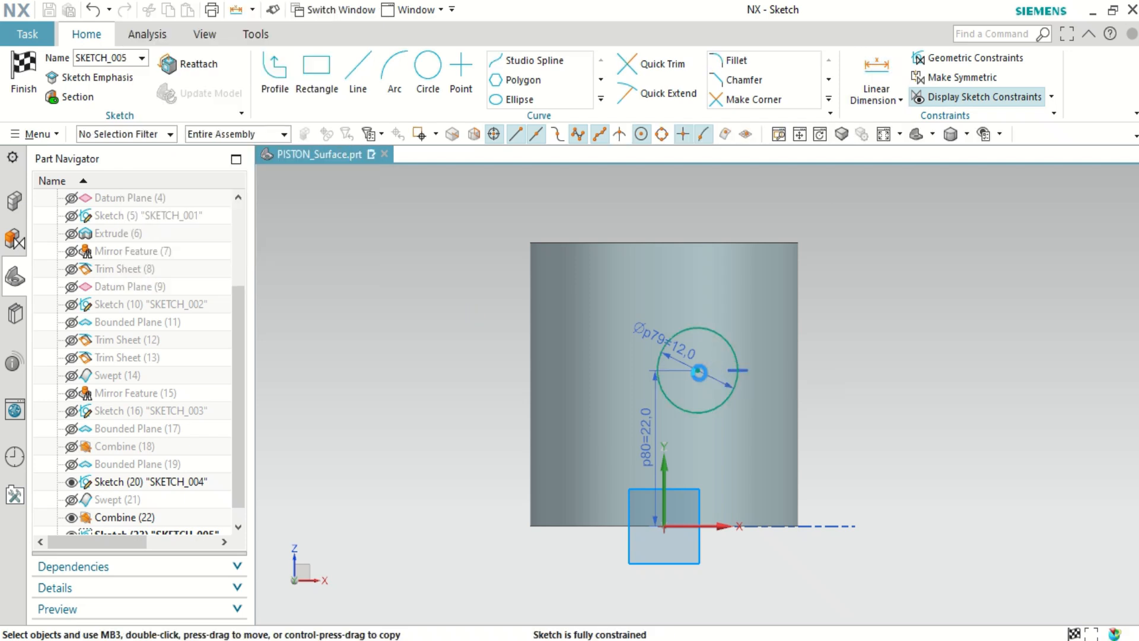
click(697, 371)
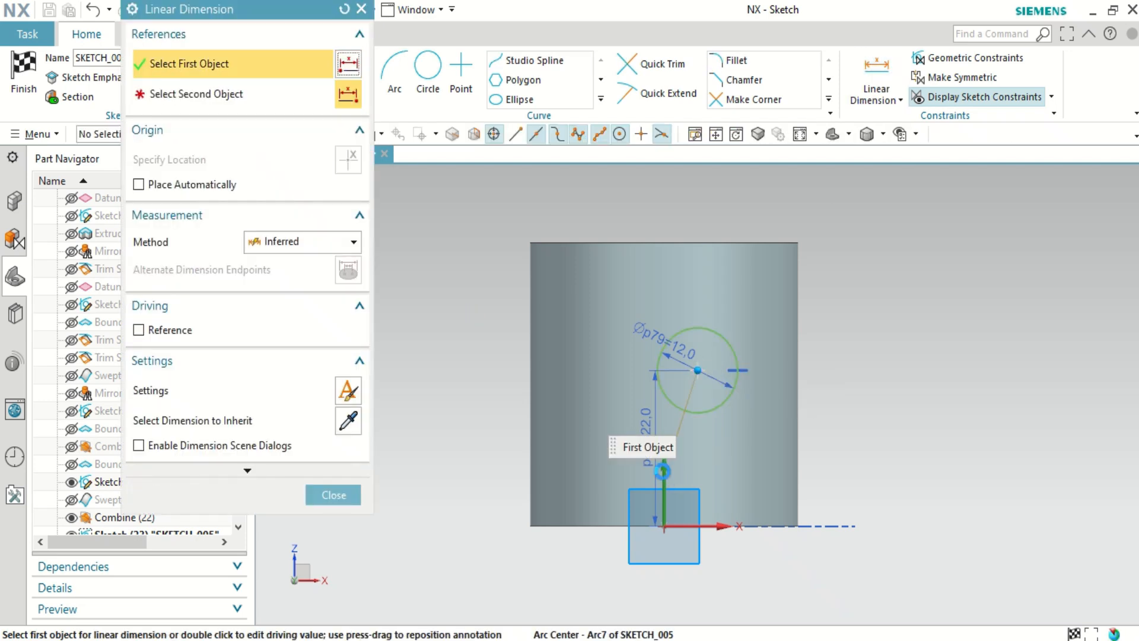
click(697, 371)
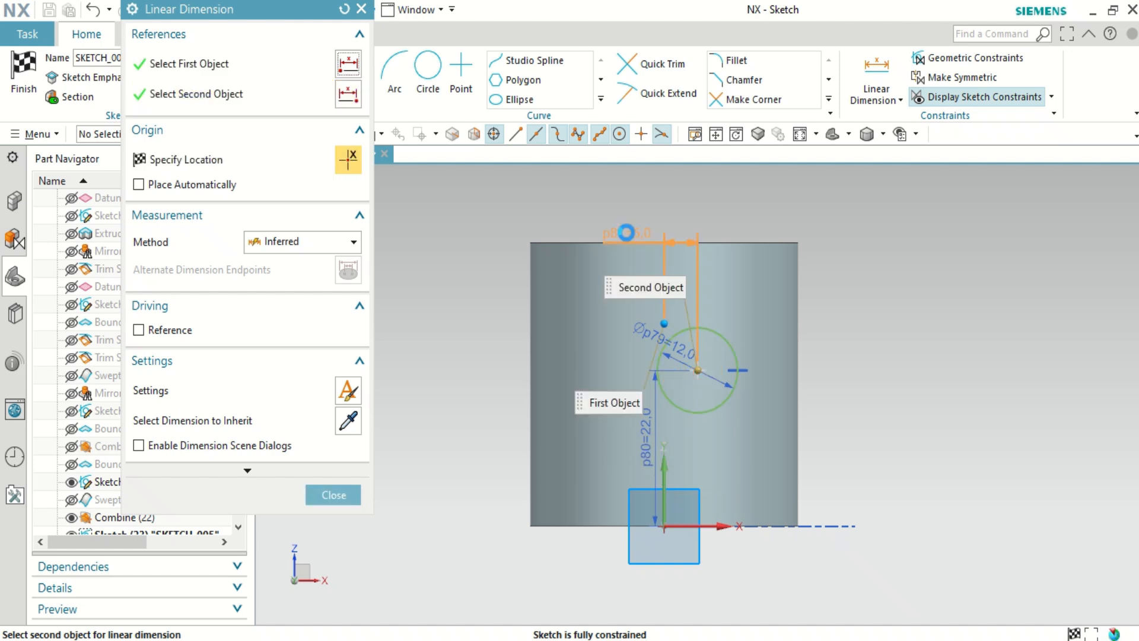
click(635, 209)
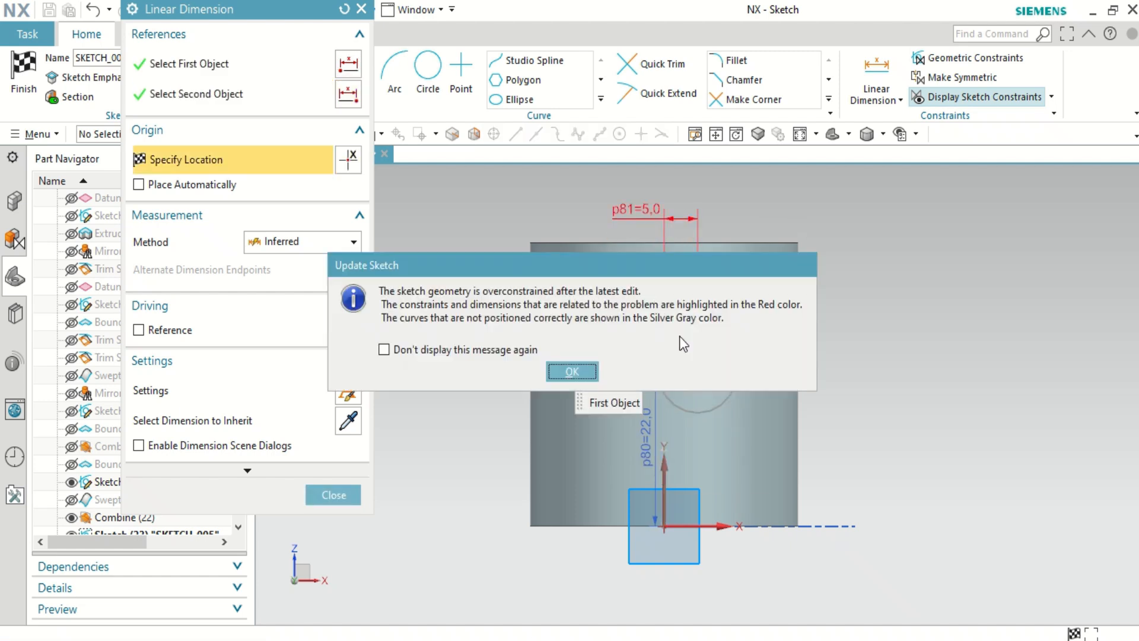
click(572, 370)
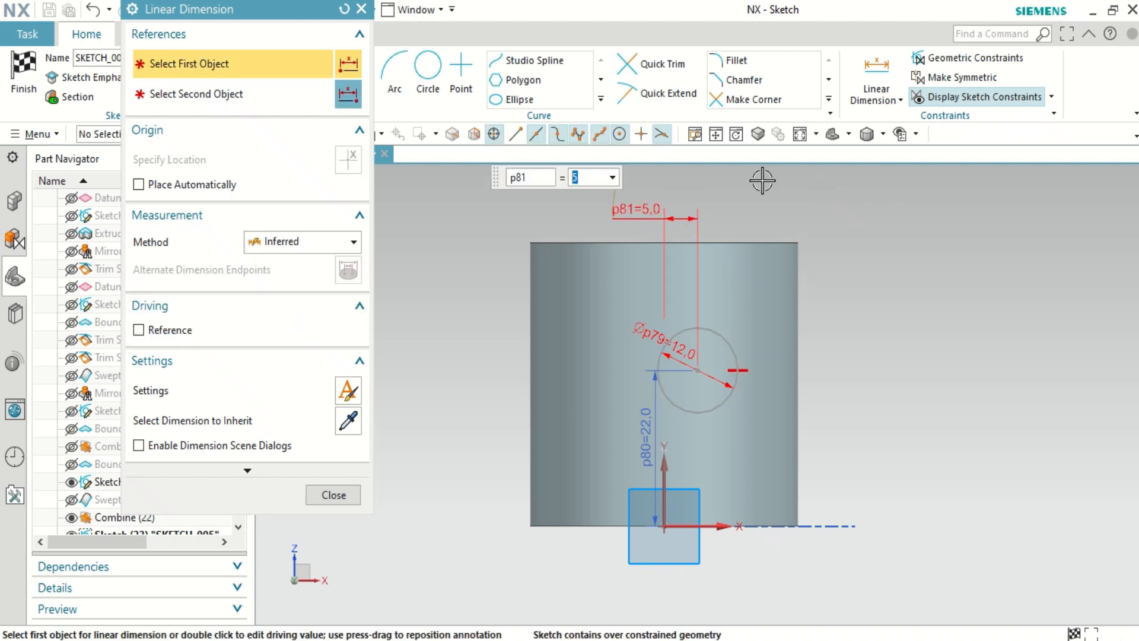
key(Return)
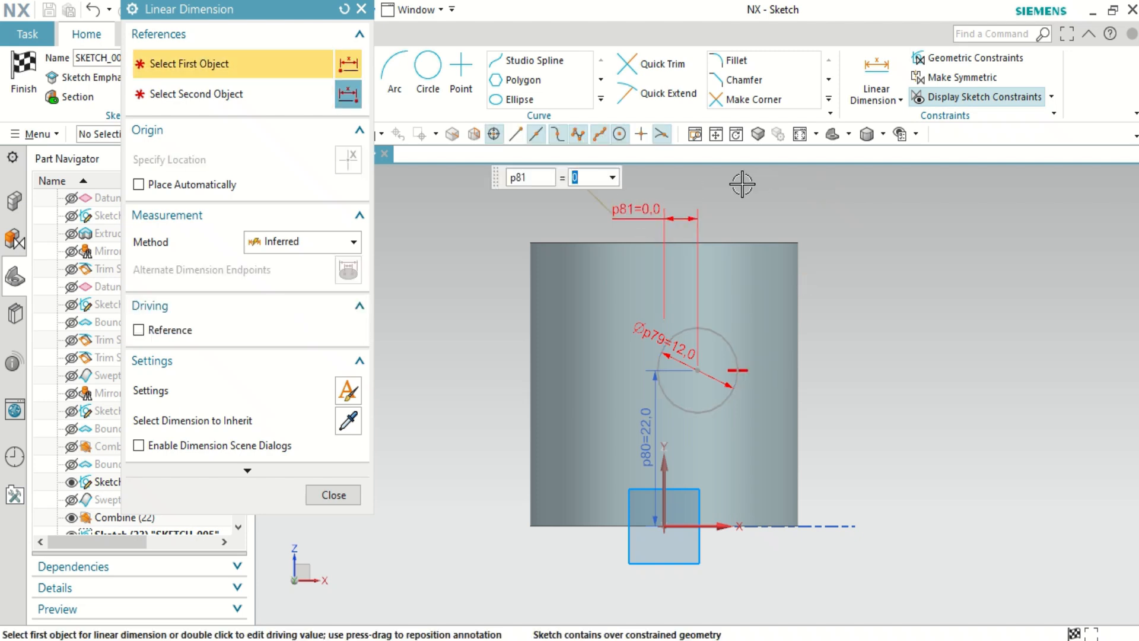
click(333, 495)
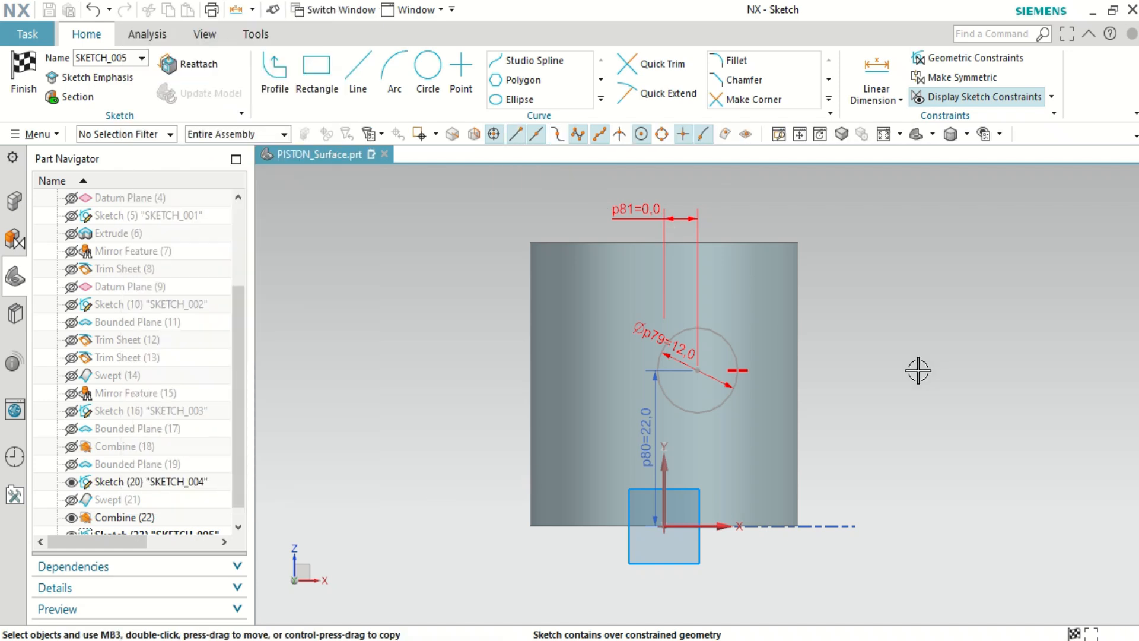
Step: Delete the circle's overconstrained tangent constraint and finish the sketch
click(746, 370)
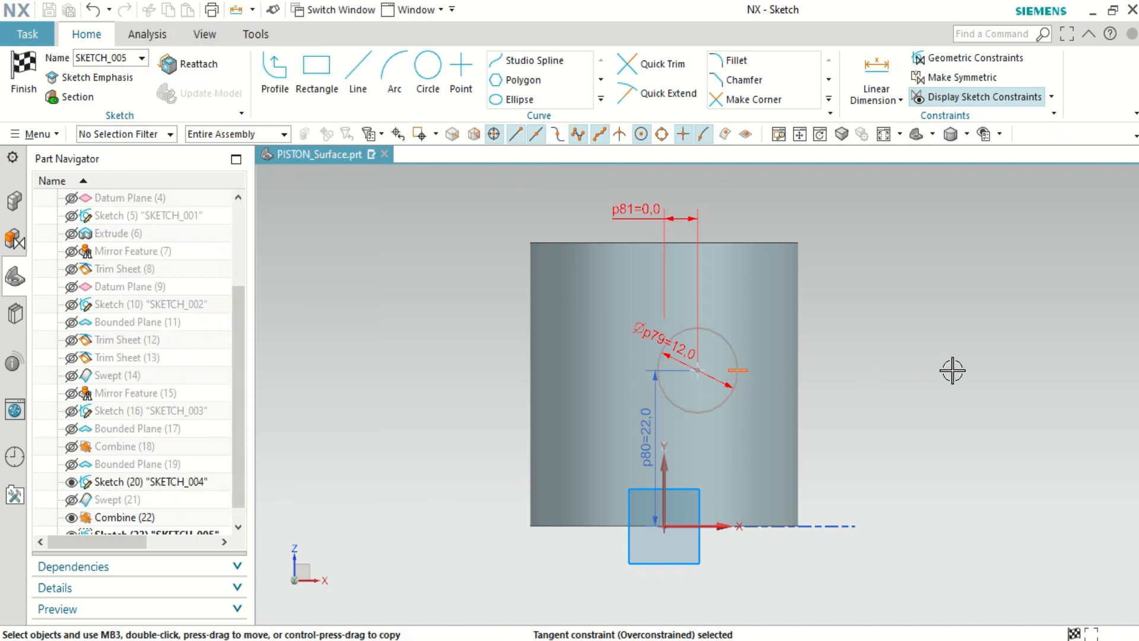
mouse_move(854, 398)
mouse_down()
mouse_move(757, 350)
mouse_move(726, 350)
mouse_up()
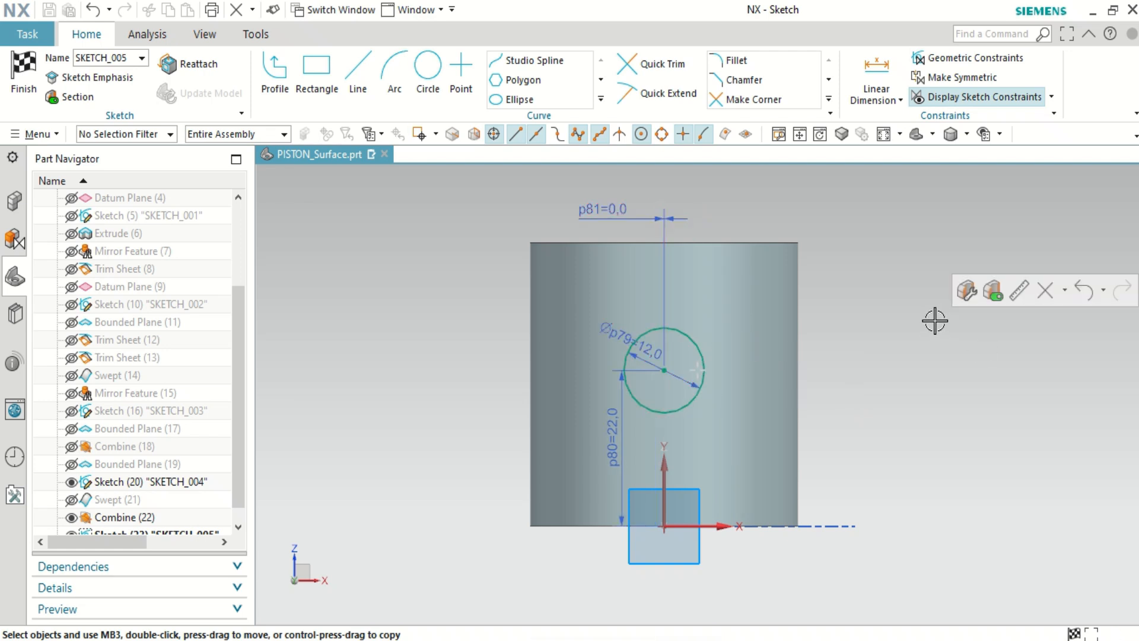
click(26, 78)
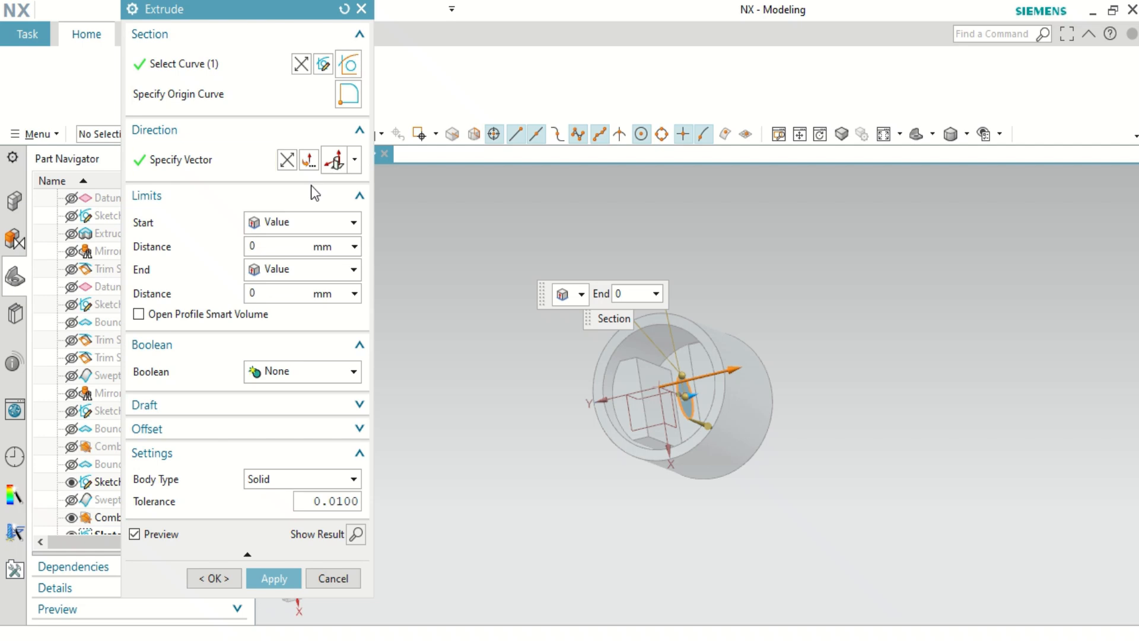
Step: Set the extrude limits to Symmetric Value with a distance of 25 mm
click(355, 222)
click(330, 261)
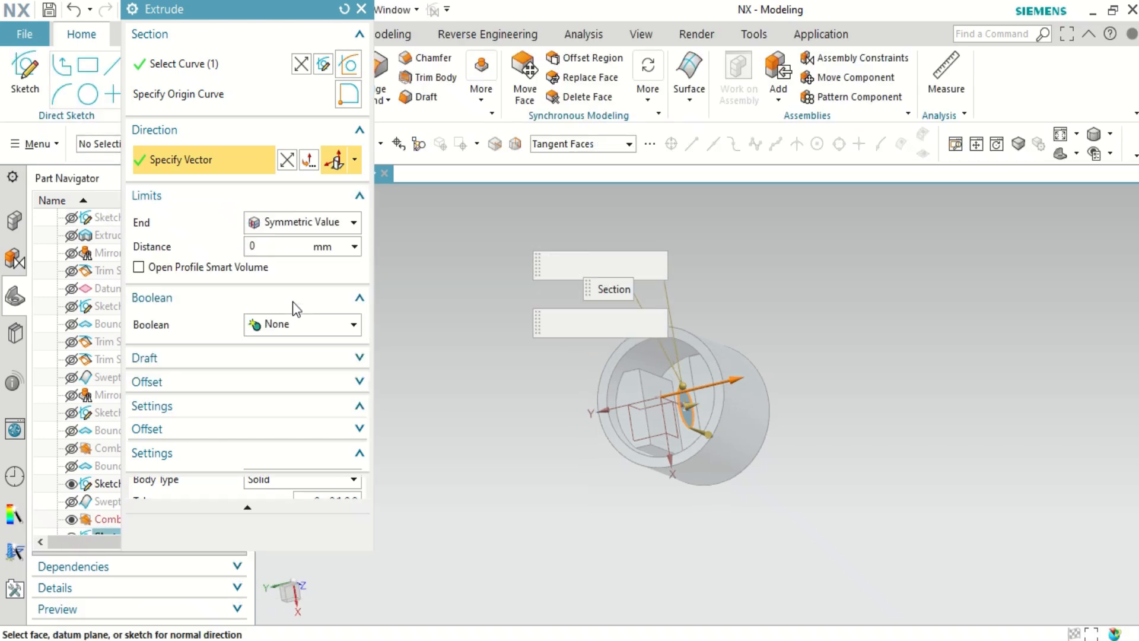
click(266, 246)
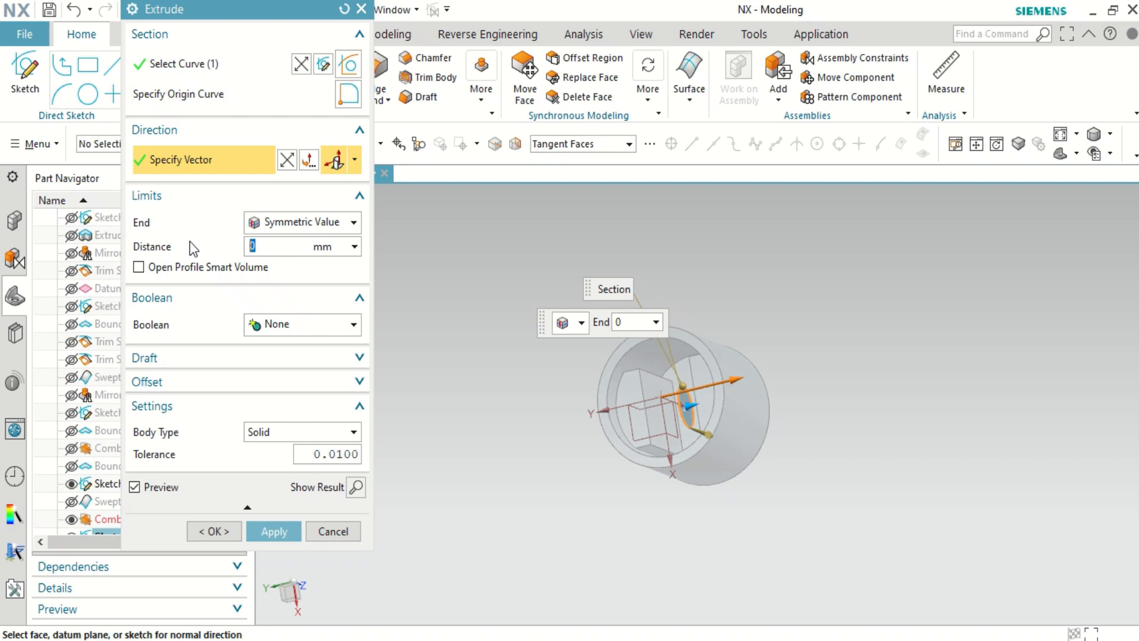
text(40)
key(Tab)
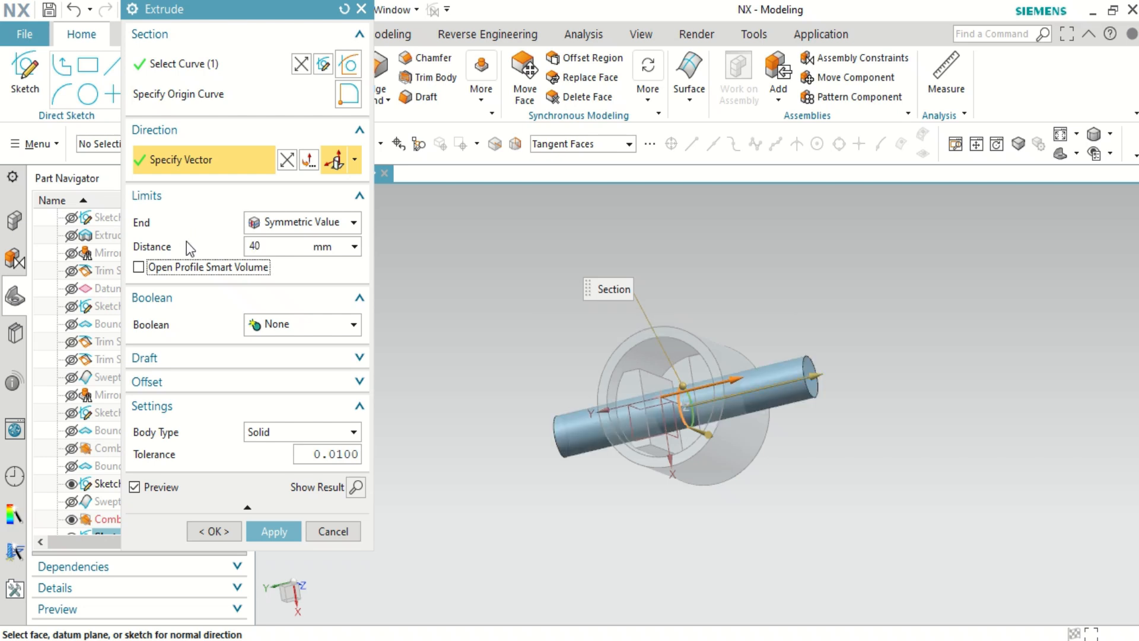
click(258, 246)
text(2)
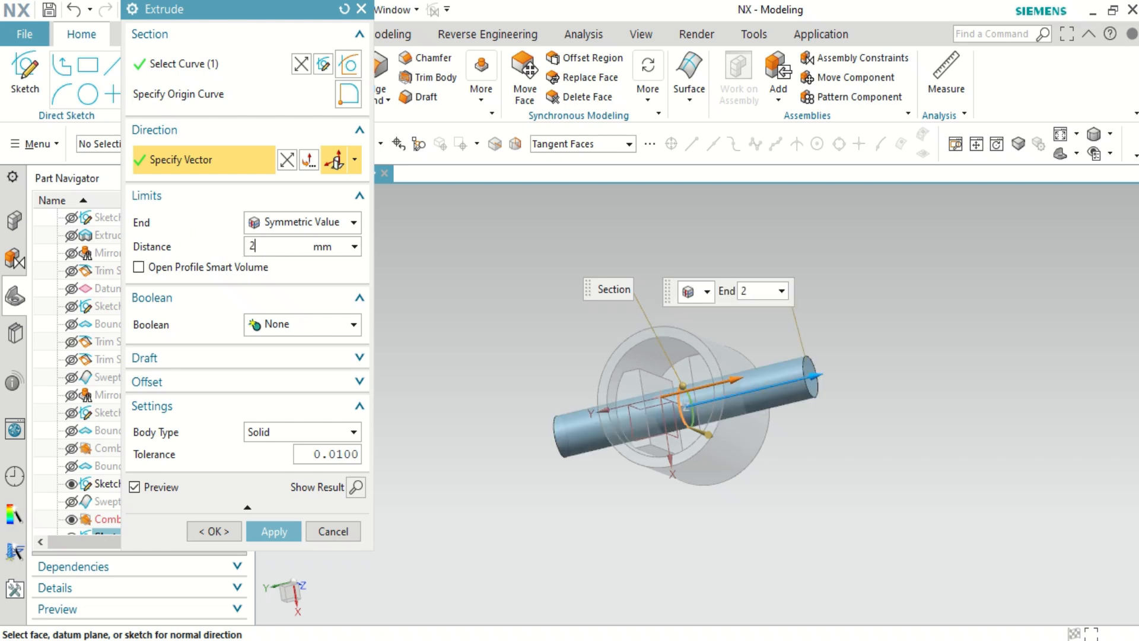
text(5)
key(Tab)
Step: Subtract the extruded cylinder from the piston body, preview the result and complete the Extrude
middle_drag(764, 422, 819, 379)
click(335, 325)
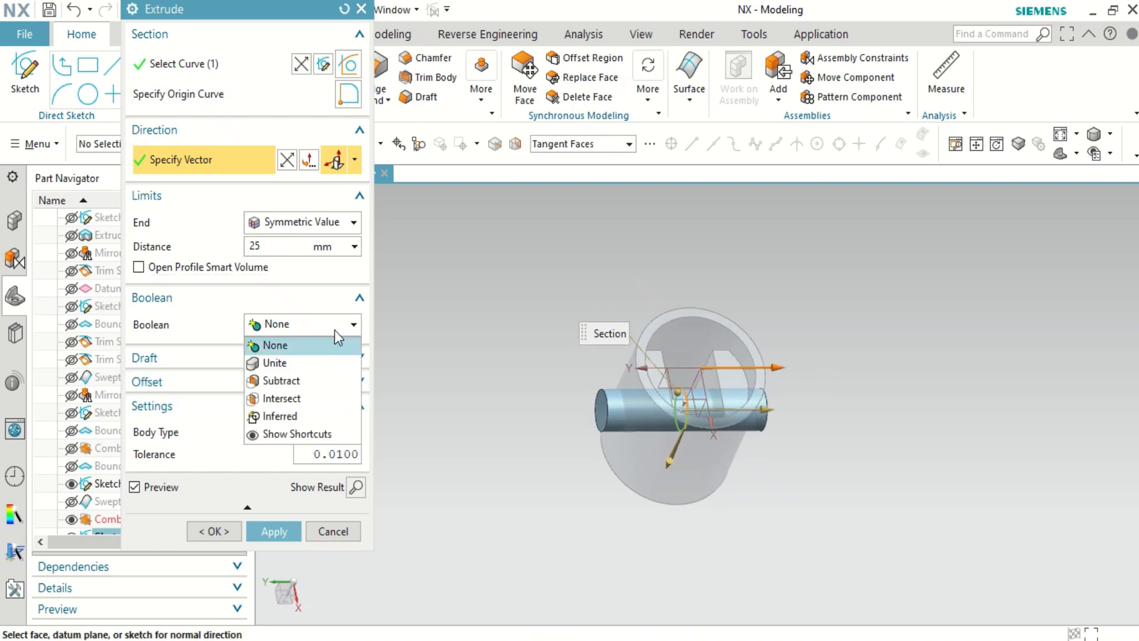
click(306, 379)
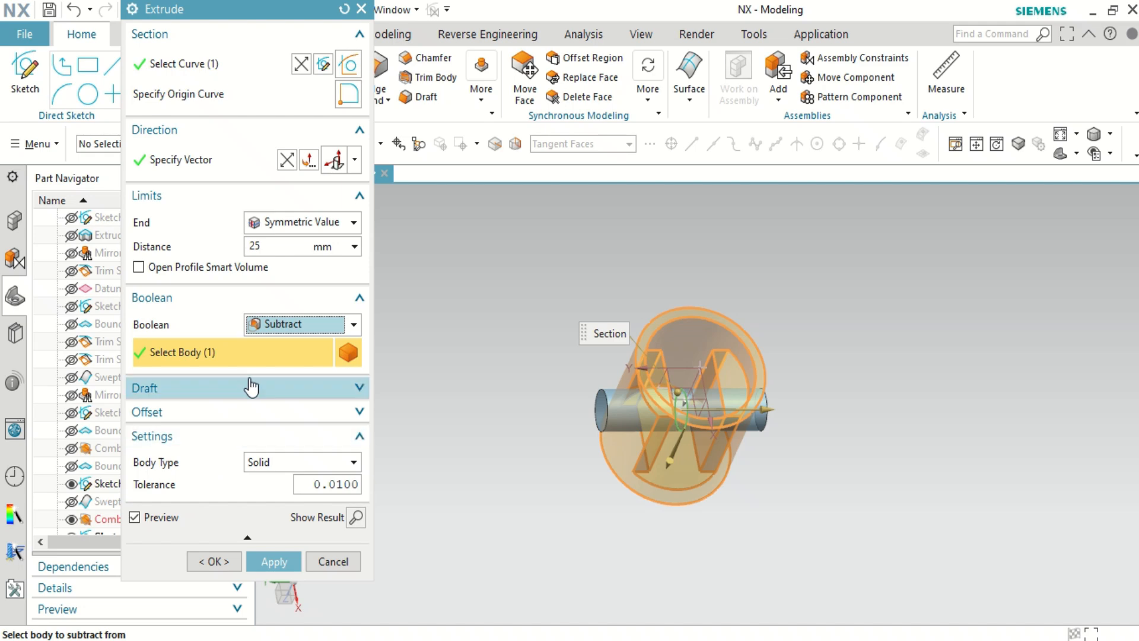
click(356, 518)
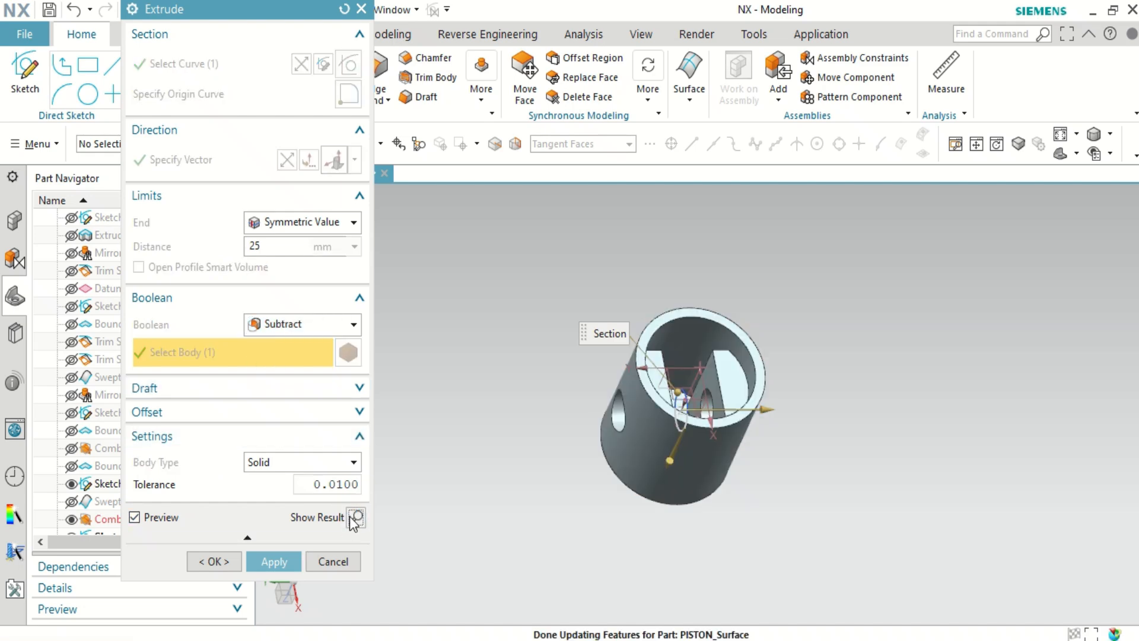
click(223, 560)
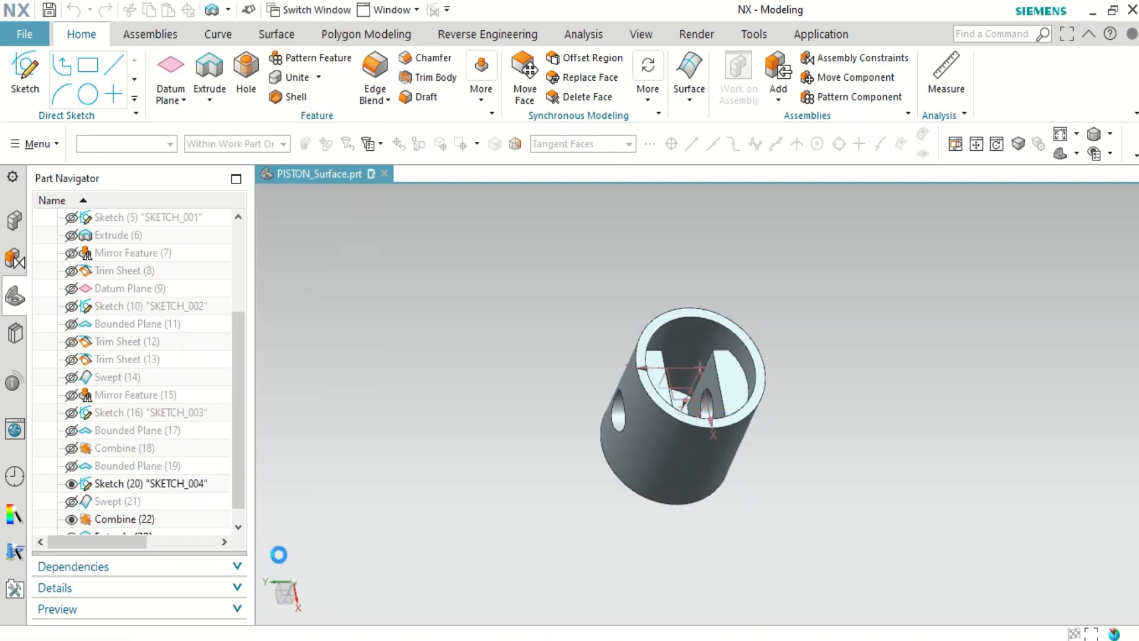
Step: Apply a 3 mm Edge Blend to the four axial corner edges of the pin bosses inside the piston
middle_drag(523, 470, 671, 380)
scroll(665, 383, up, 5)
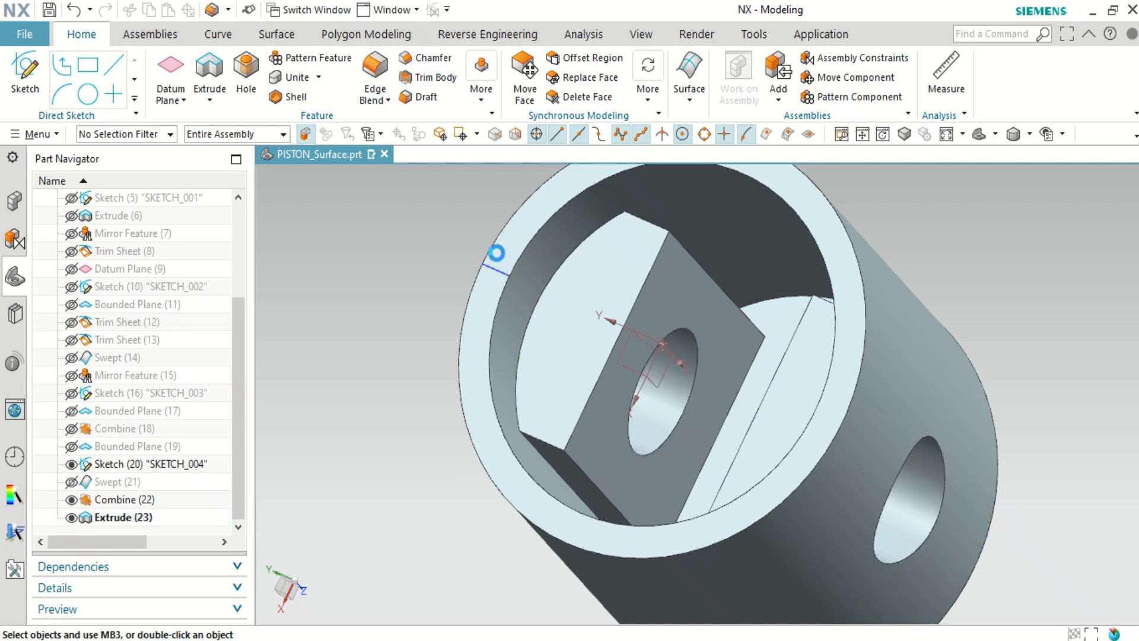
middle_drag(442, 266, 416, 293)
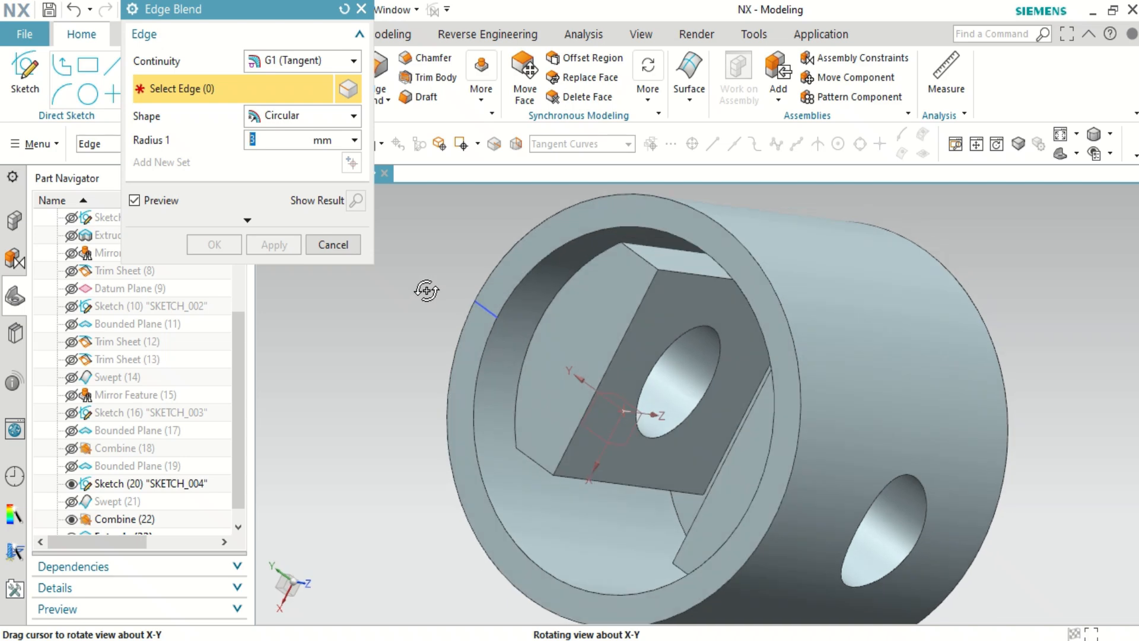
click(645, 244)
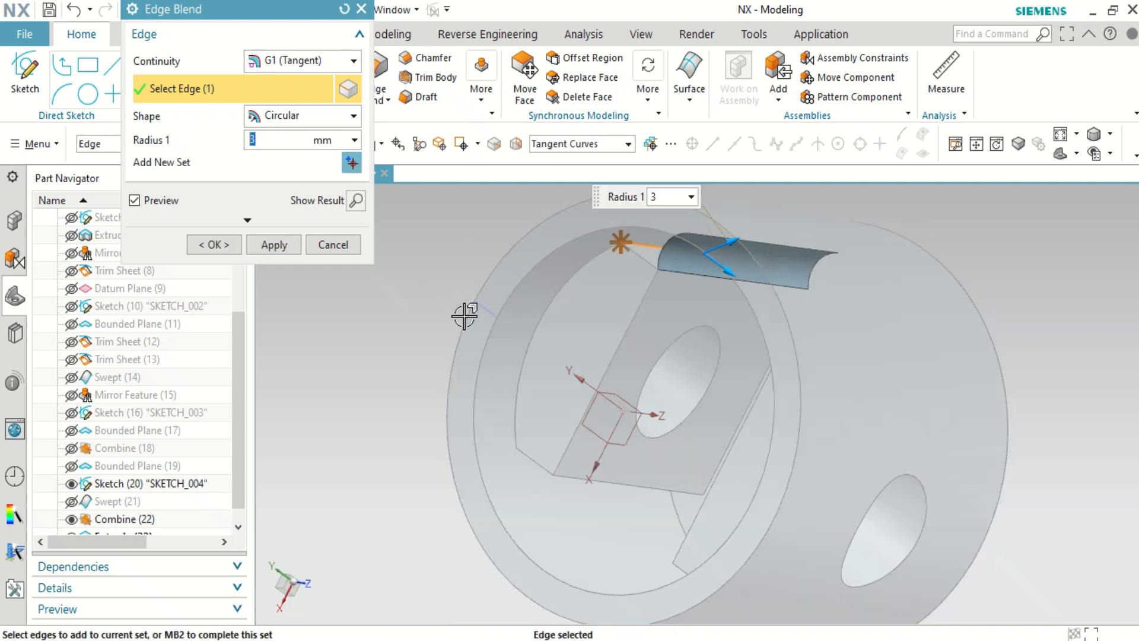
mouse_move(468, 300)
middle_down()
mouse_move(485, 283)
mouse_move(551, 284)
mouse_move(478, 284)
mouse_move(493, 308)
middle_up()
click(542, 456)
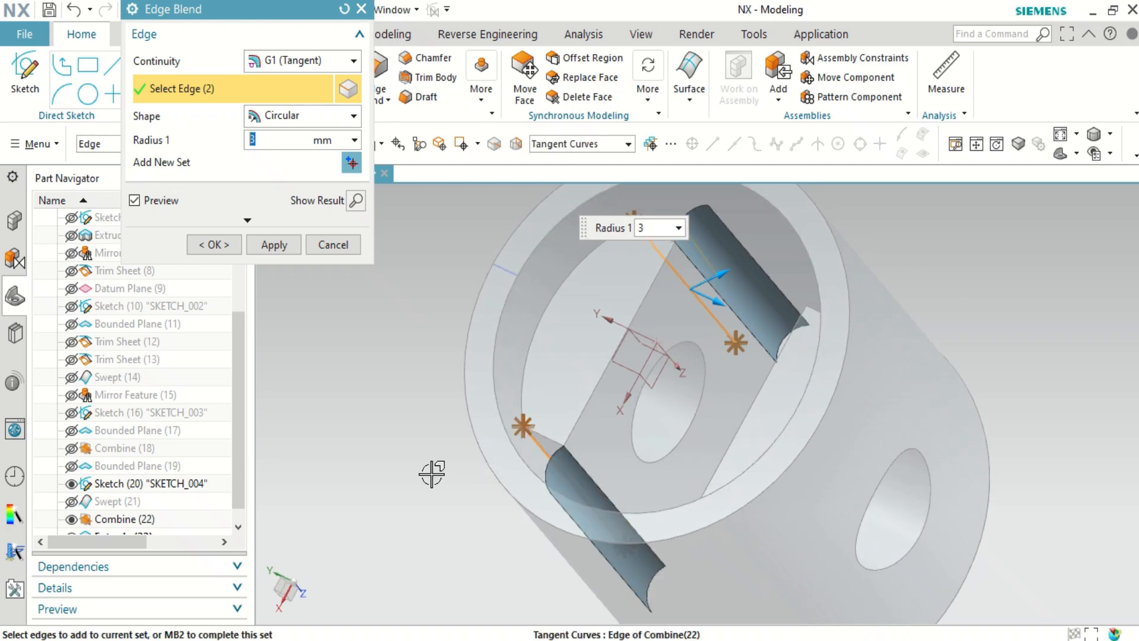
middle_drag(445, 483, 459, 505)
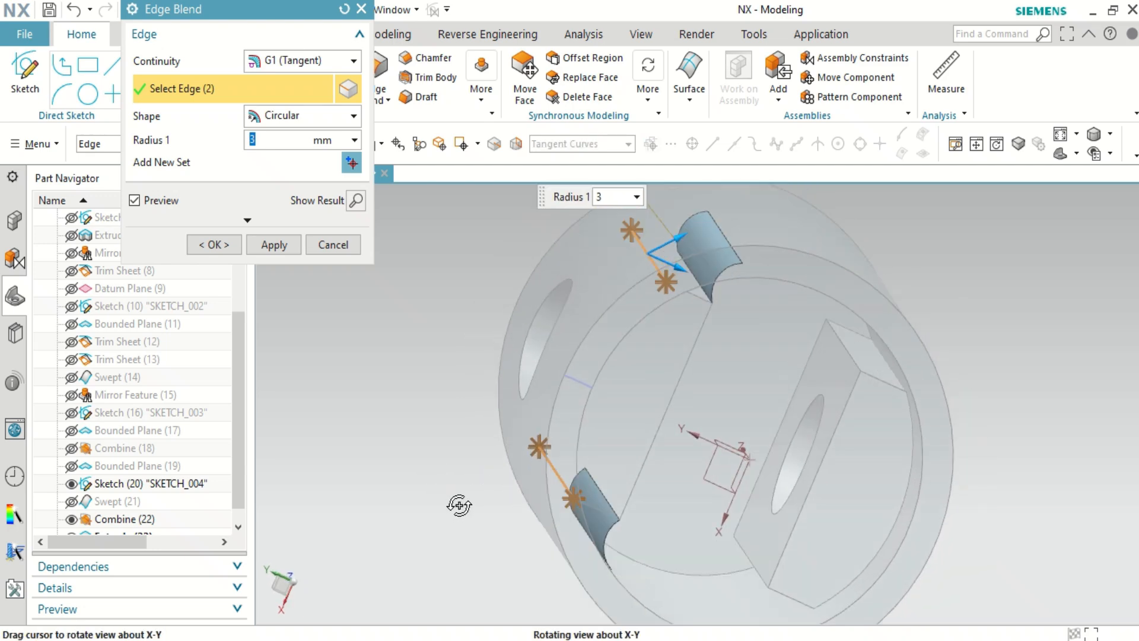
click(890, 363)
middle_drag(1017, 333, 1039, 345)
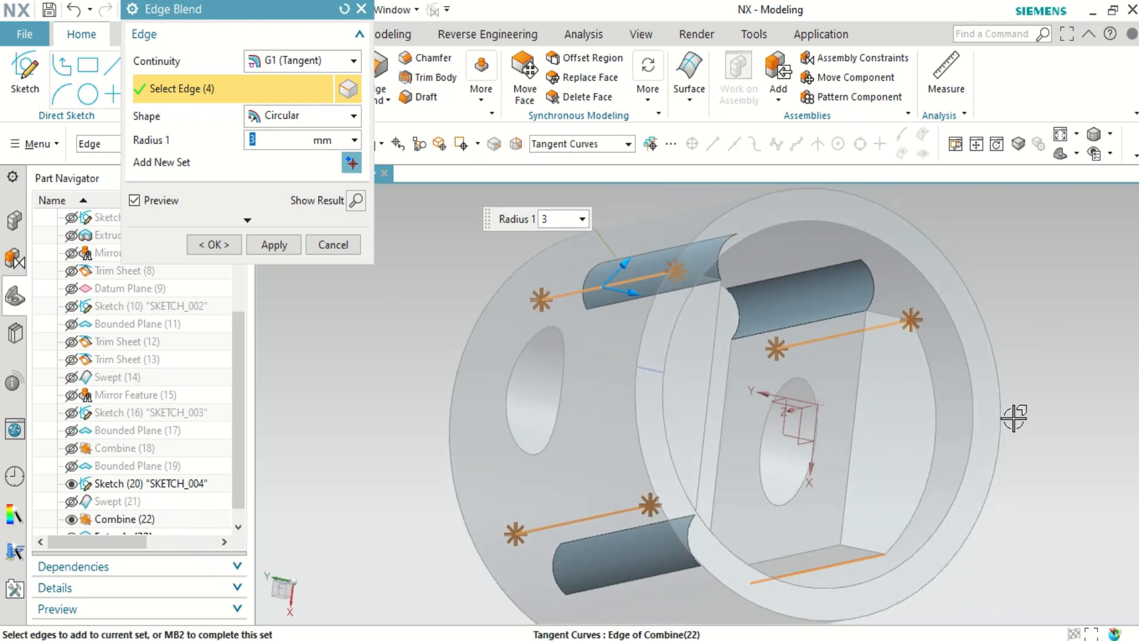
click(270, 245)
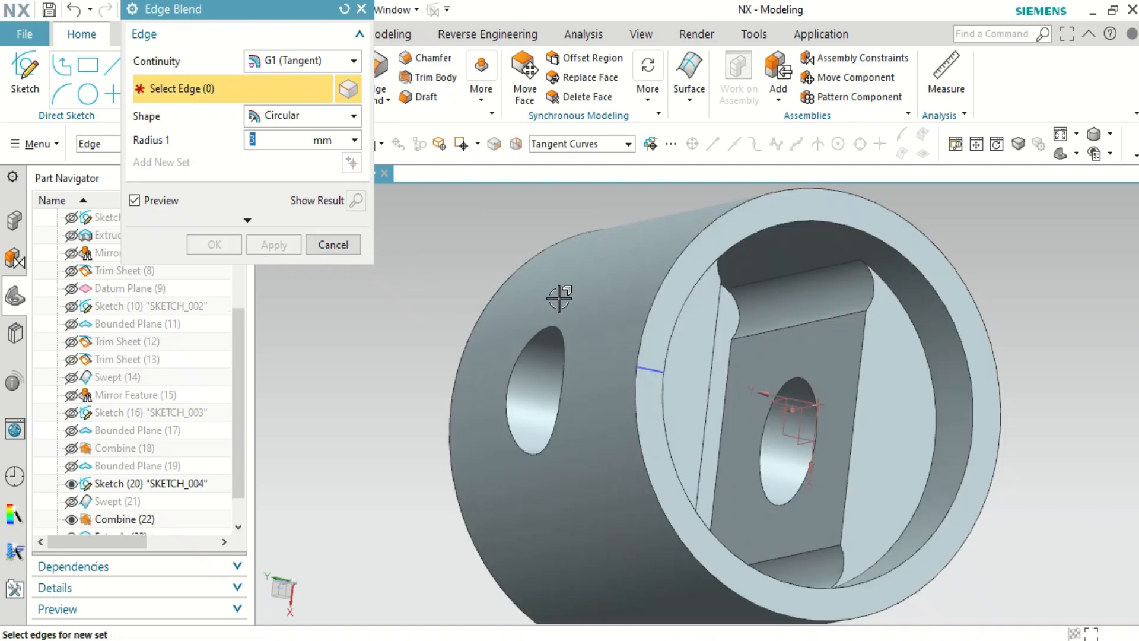
scroll(556, 297, up, 2)
scroll(554, 297, down, 5)
middle_drag(554, 296, 514, 303)
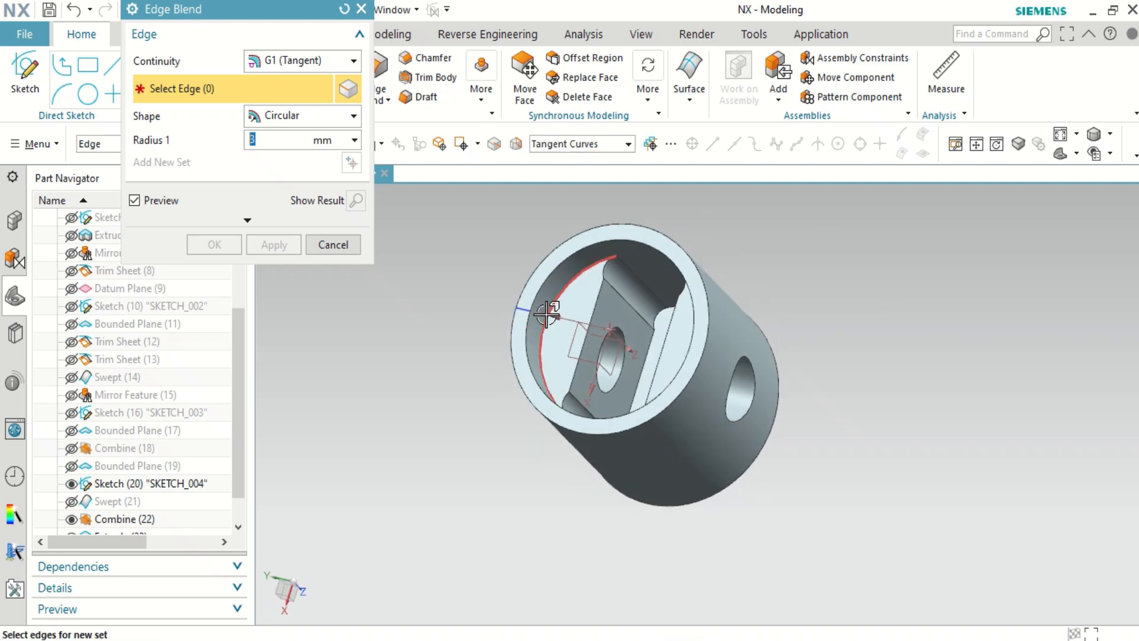
click(546, 313)
middle_drag(436, 366, 492, 392)
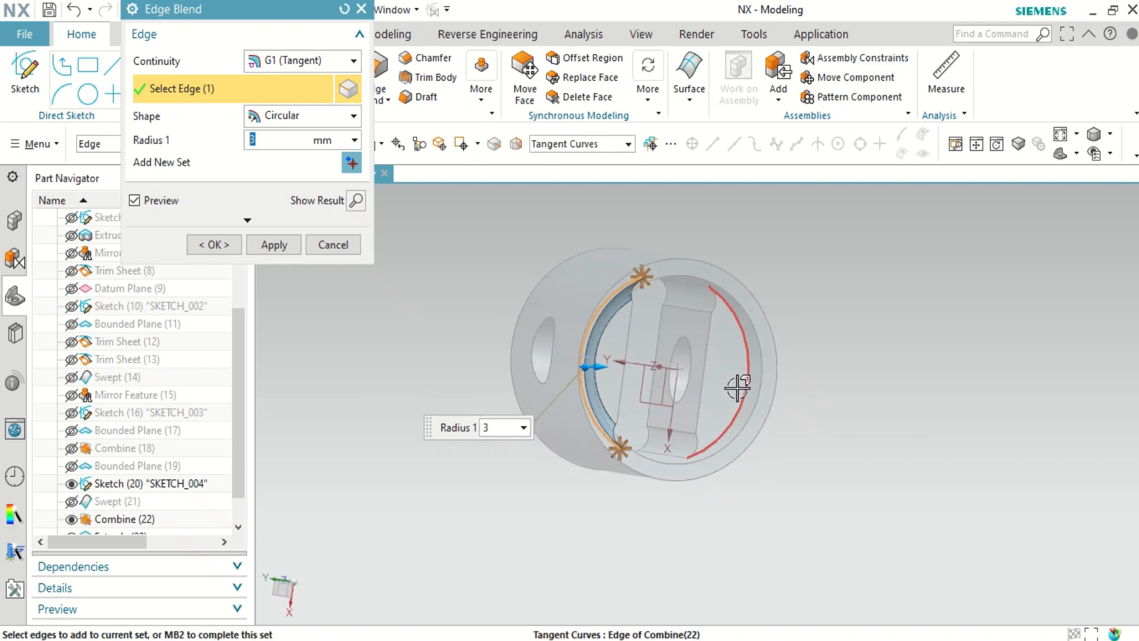
click(735, 418)
scroll(820, 399, up, 3)
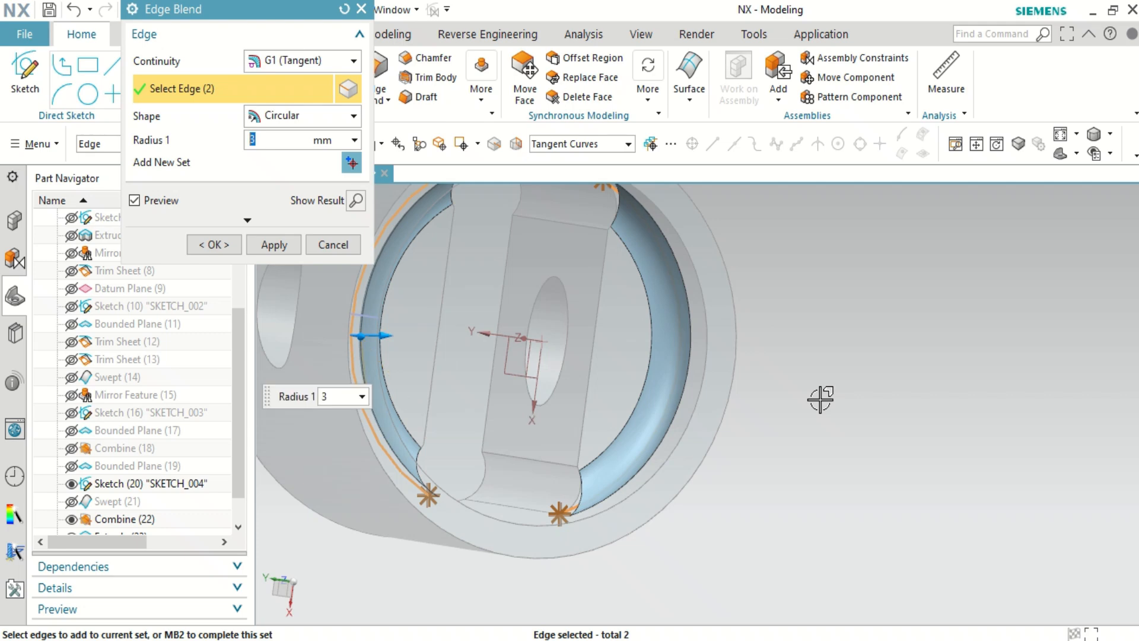
click(437, 302)
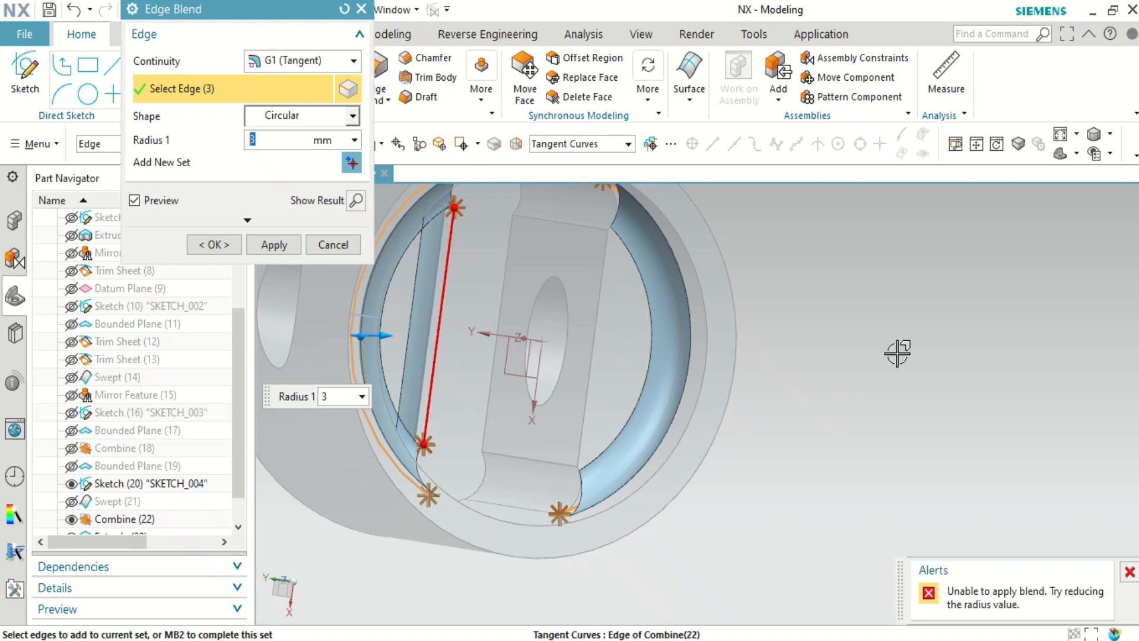
middle_drag(888, 354, 715, 287)
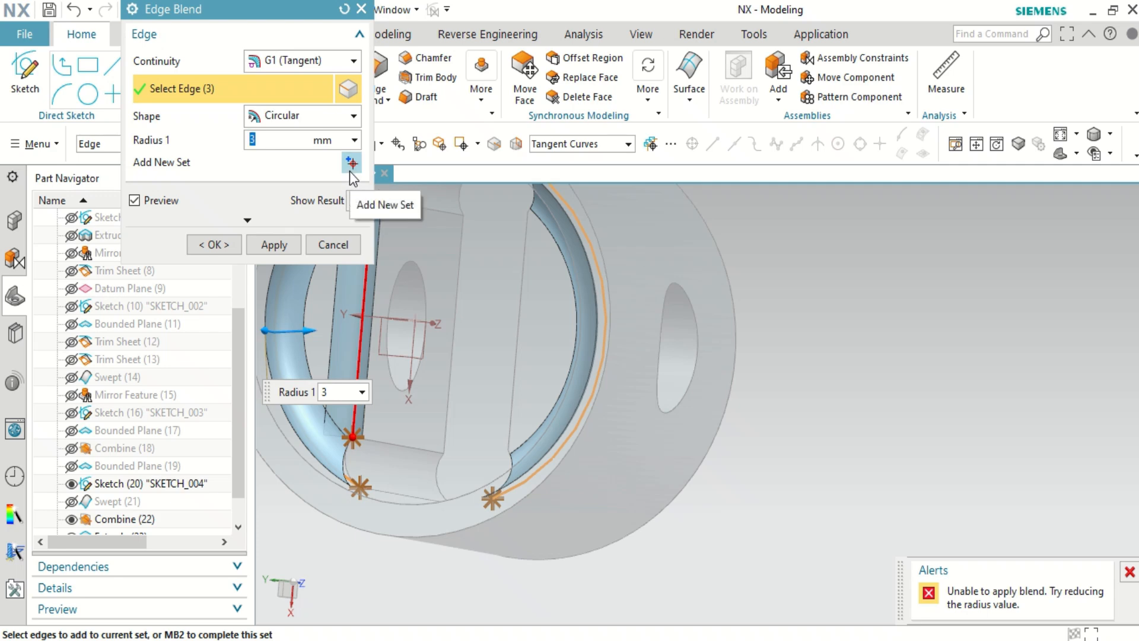
click(261, 221)
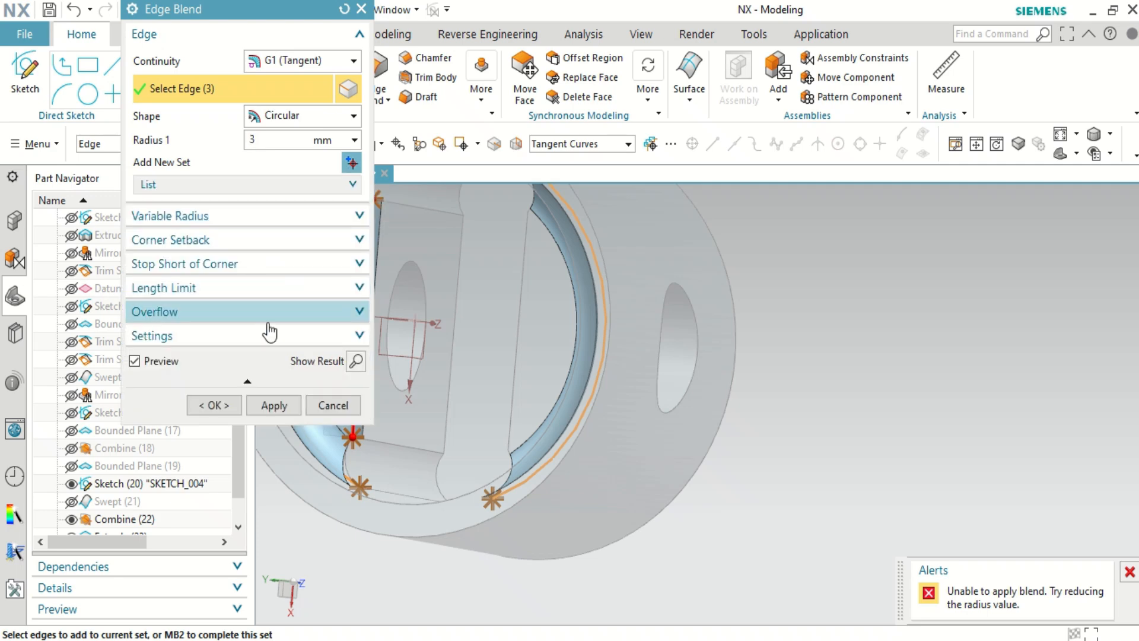
click(331, 406)
Step: Apply a 3 mm Edge Blend to the two curved edges where the pin boss faces meet the piston's inner wall
scroll(870, 404, down, 5)
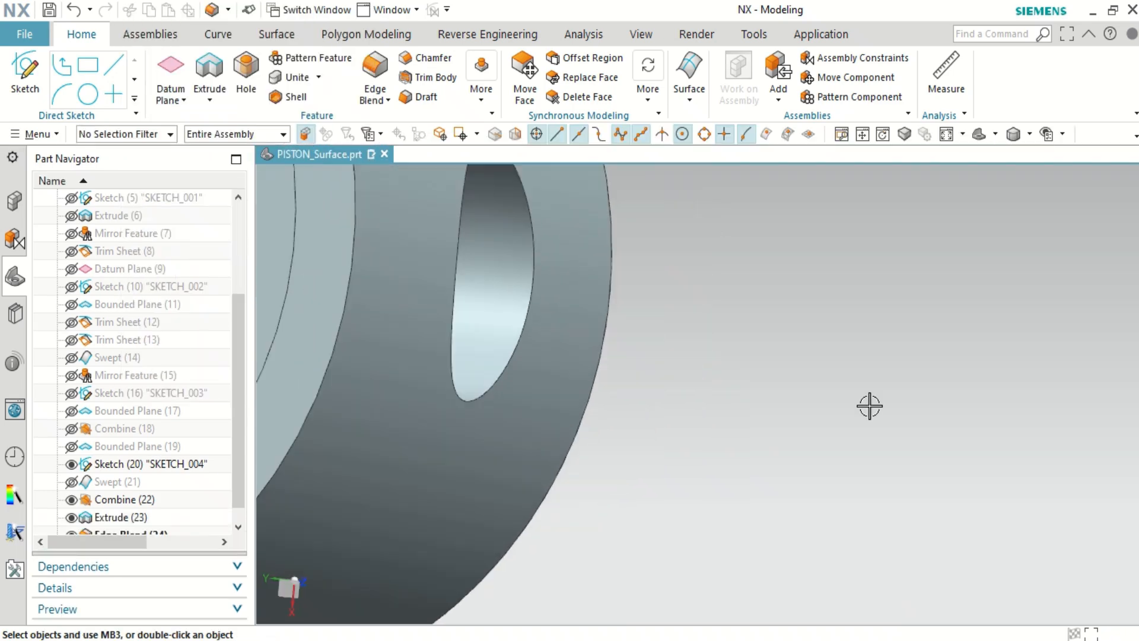
middle_drag(869, 406, 877, 373)
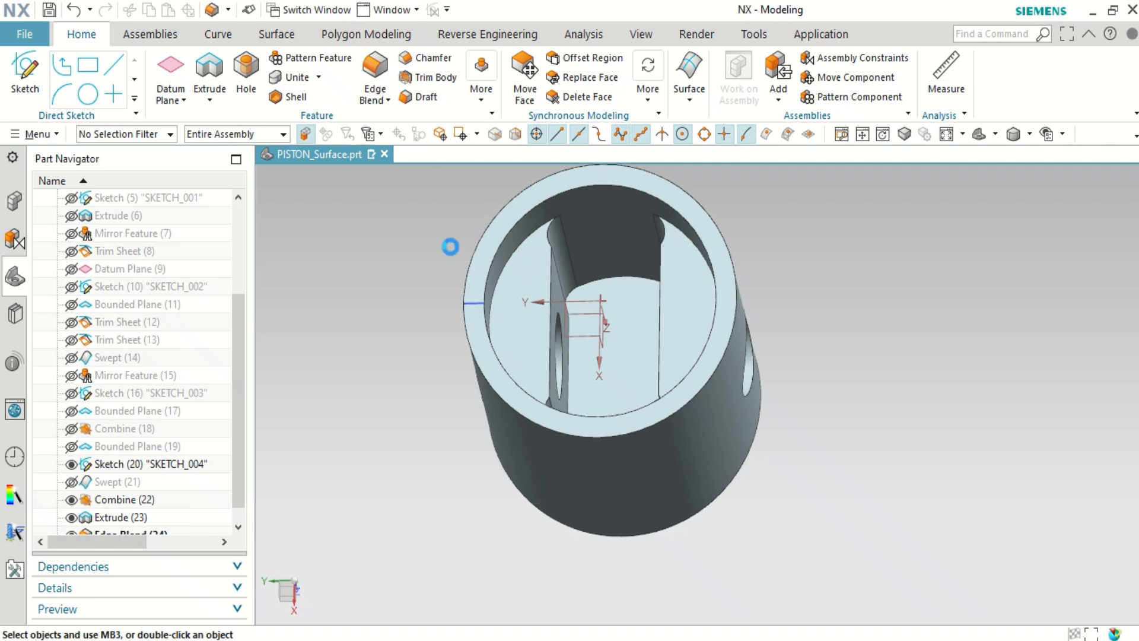
click(509, 275)
middle_drag(467, 317, 457, 373)
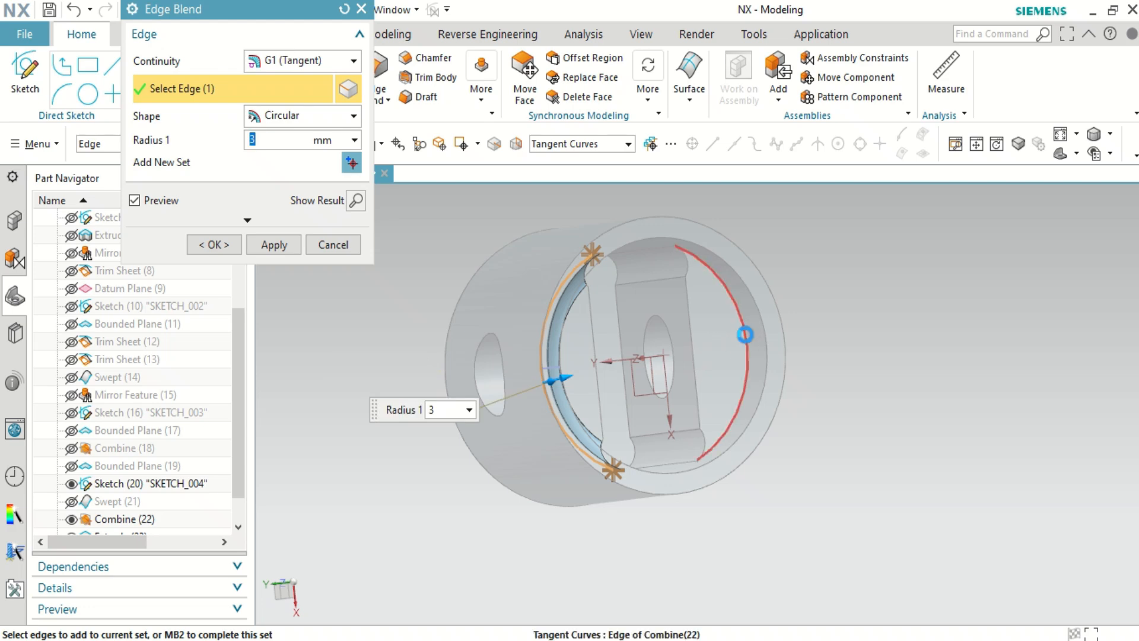
click(745, 334)
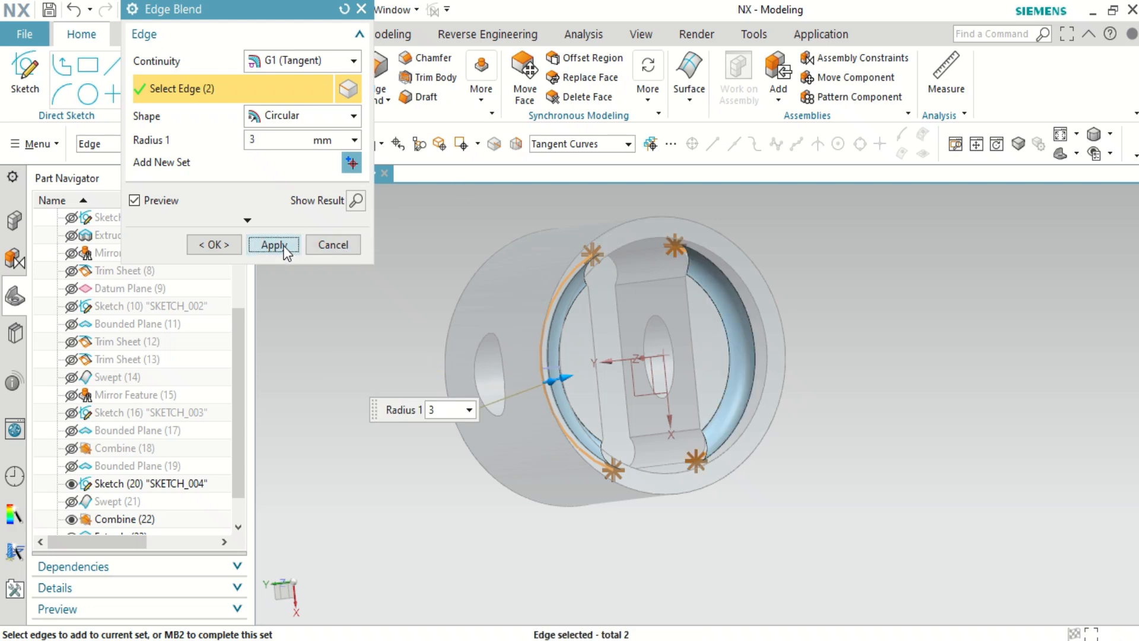
click(283, 246)
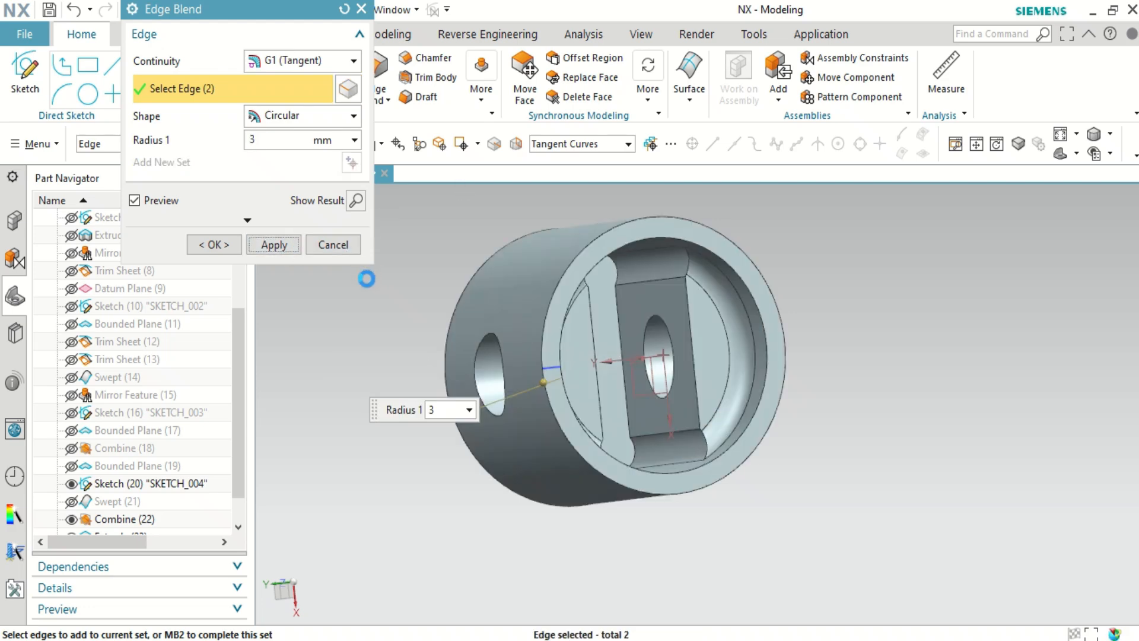
Step: Begin an Edge Blend on the straight open-end edge of one pin boss and set its radius to 1 mm
click(687, 325)
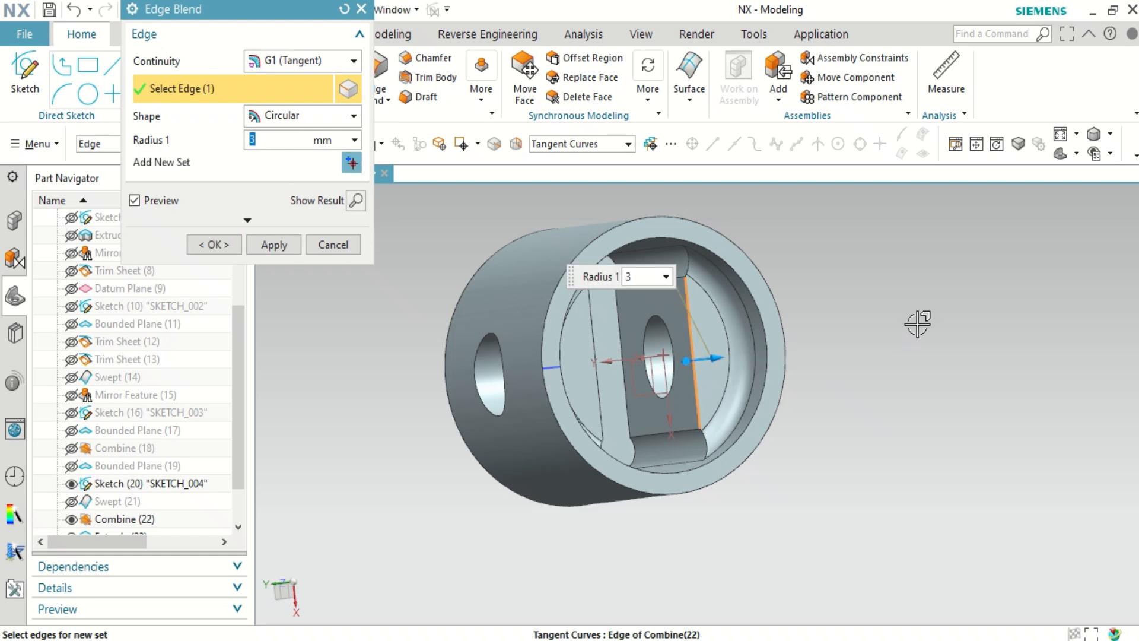
middle_drag(901, 311, 887, 308)
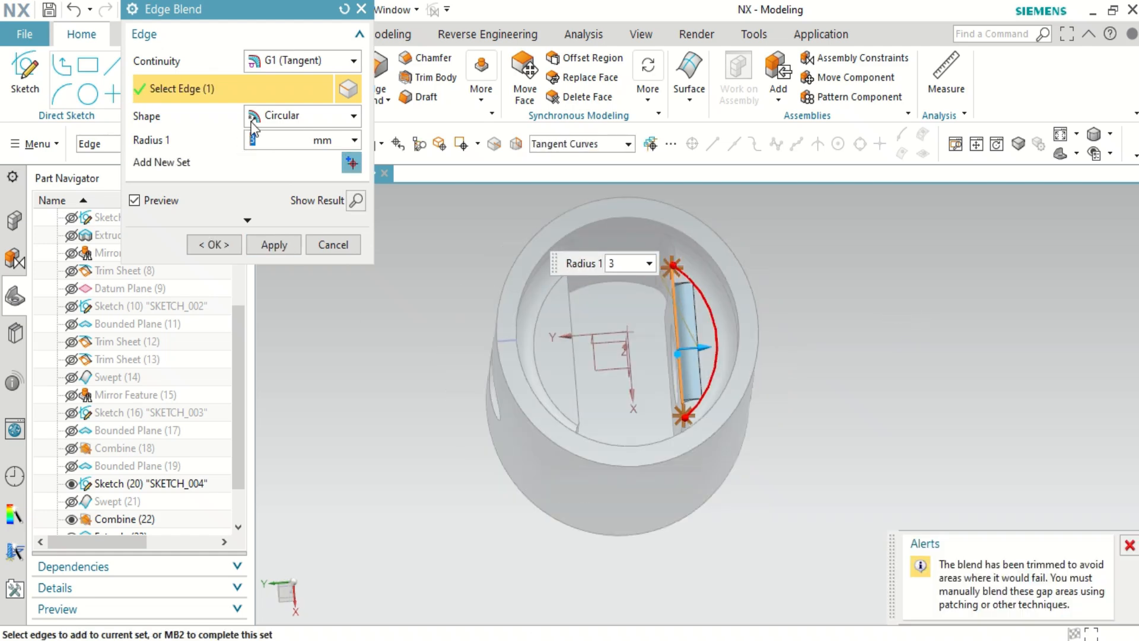
key(BackSpace)
text(1)
mouse_move(884, 304)
middle_down()
mouse_move(904, 318)
mouse_move(879, 303)
middle_up()
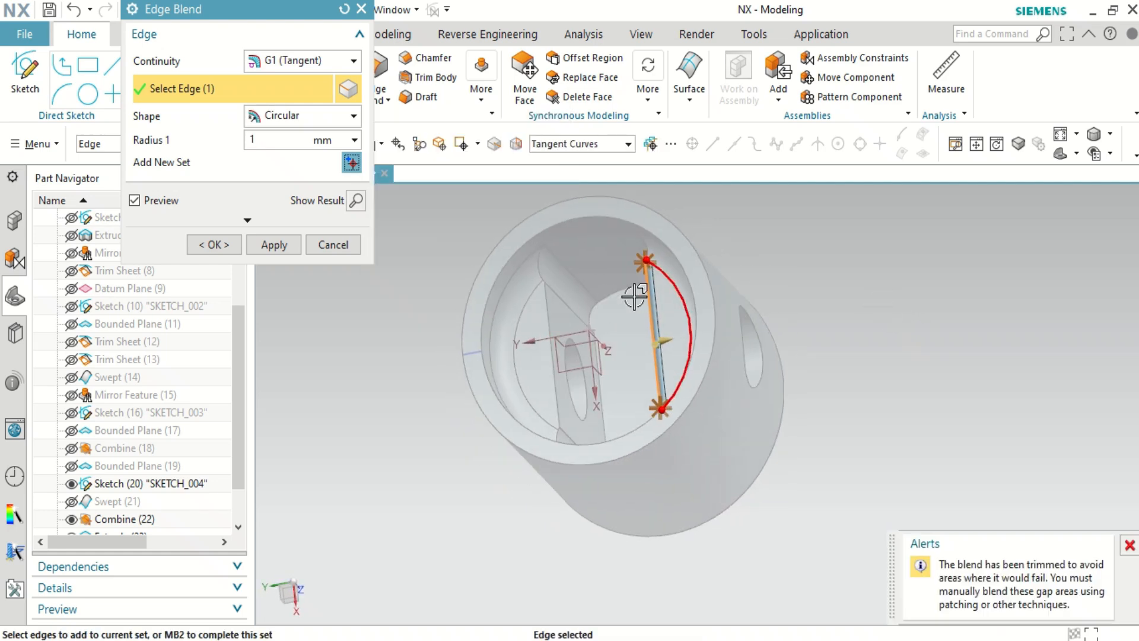
Step: Add the curved corner edges at both ends of the first boss's straight edge to the 1 mm blend
scroll(652, 255, up, 6)
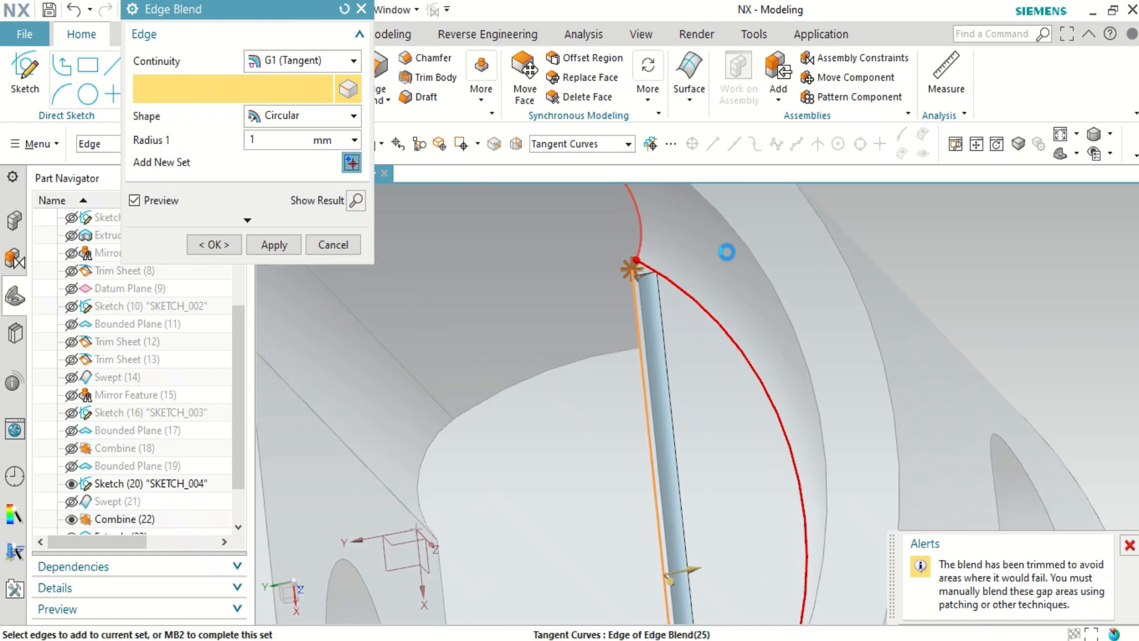
scroll(913, 294, down, 3)
scroll(918, 307, down, 3)
middle_drag(985, 357, 973, 457)
scroll(965, 463, up, 5)
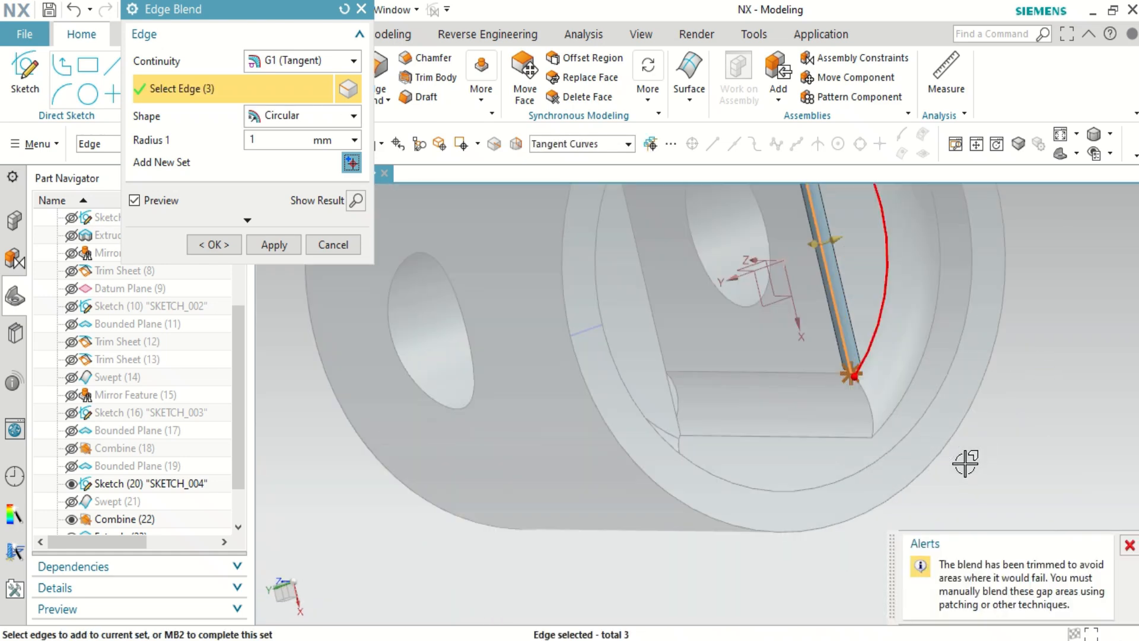
click(996, 437)
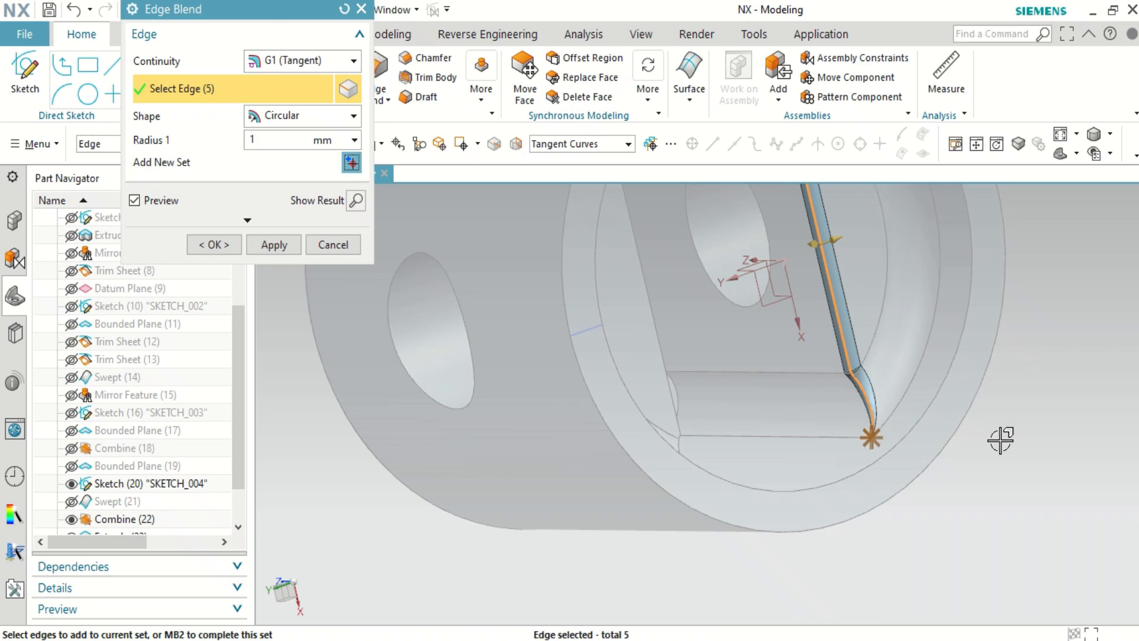
Step: Add the opposite boss's straight open-end edge and its curved corner edges at both ends to the 1 mm blend
scroll(996, 437, down, 3)
scroll(1009, 439, up, 2)
middle_drag(1027, 442, 969, 427)
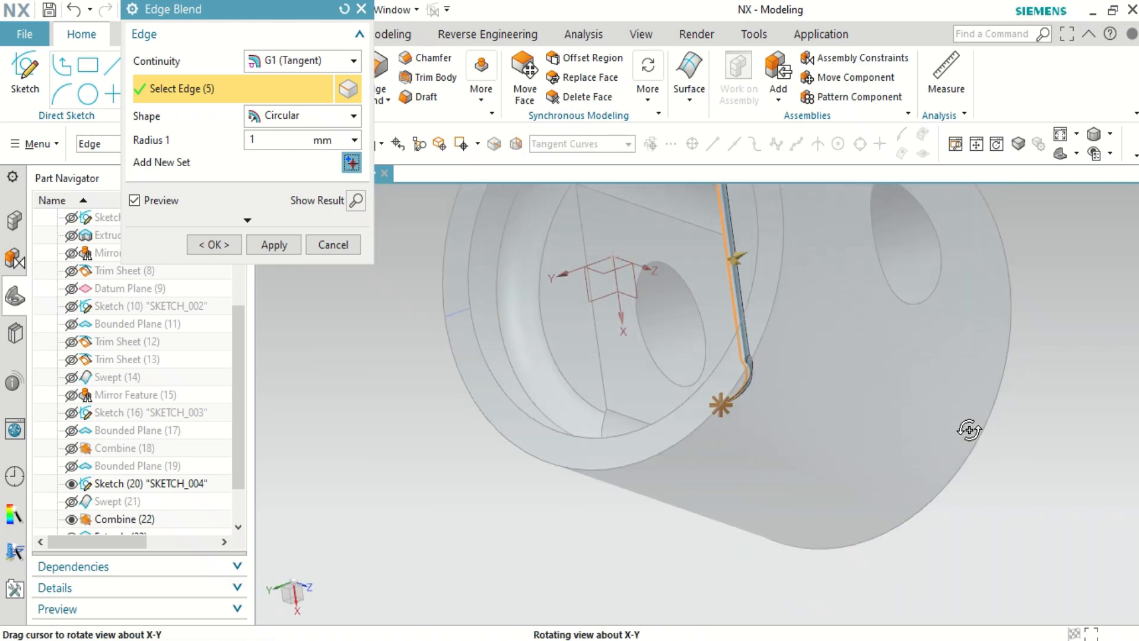
click(600, 352)
middle_drag(737, 539, 755, 559)
click(645, 477)
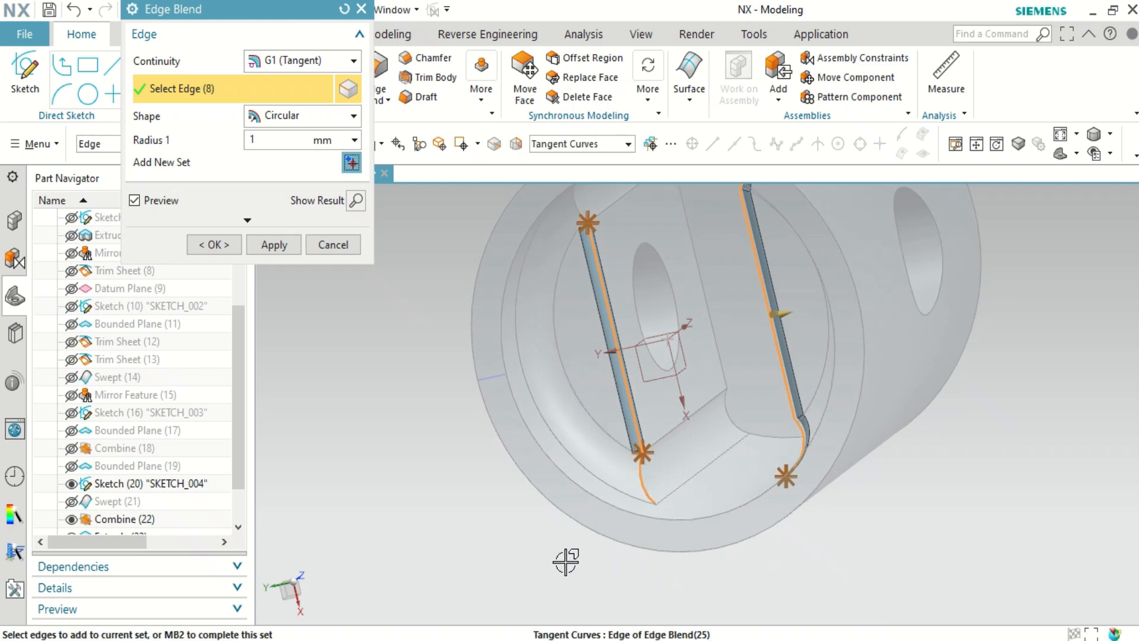
middle_drag(560, 547, 559, 551)
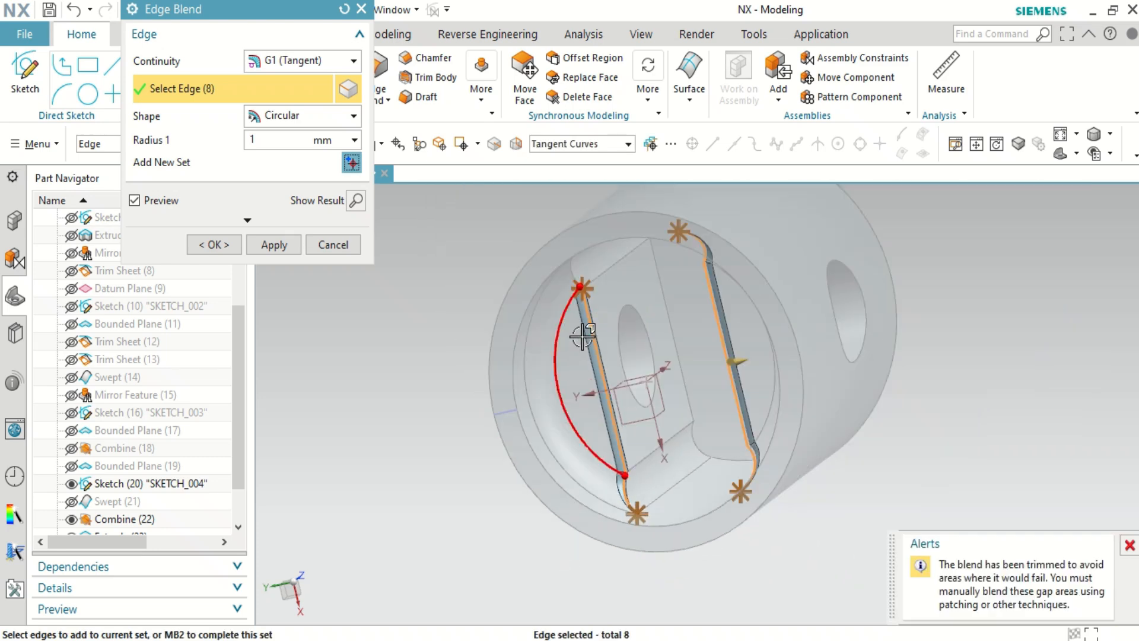
scroll(589, 277, up, 3)
click(570, 249)
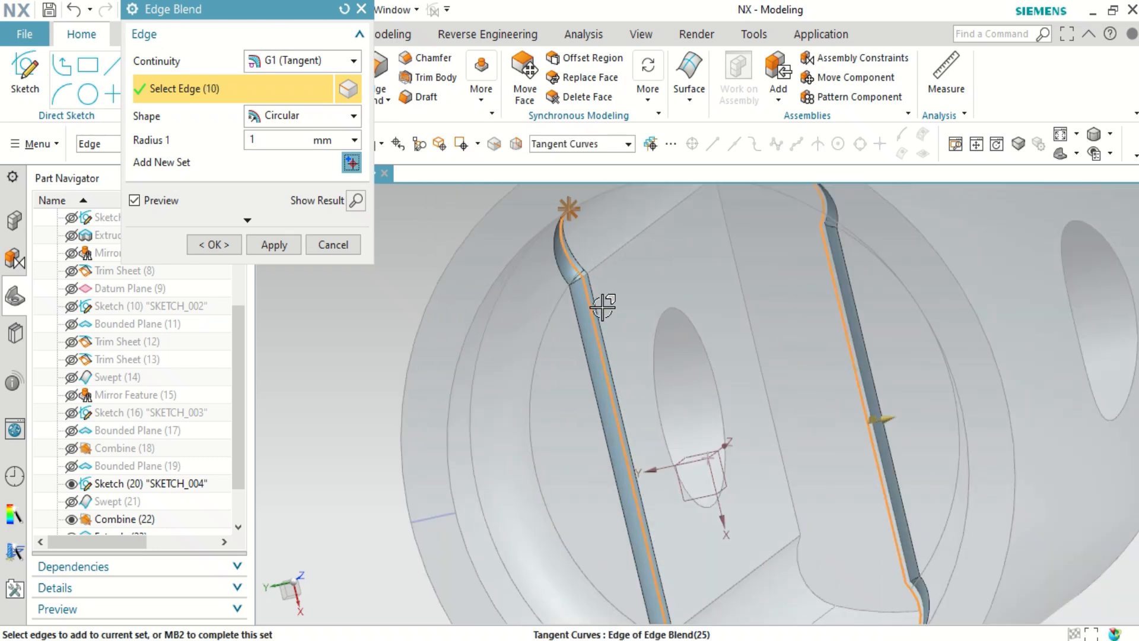
Step: Add the two straight edges between the bosses and the cavity floor and the curved edges joining them at one end to the blend
click(735, 279)
scroll(754, 460, down, 5)
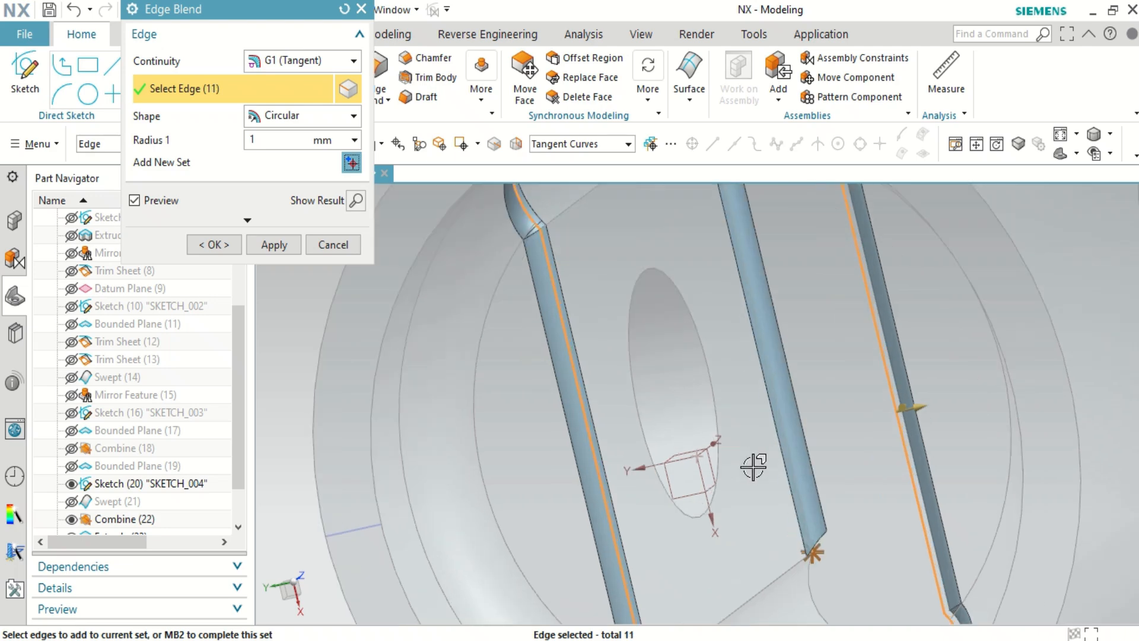
scroll(747, 403, up, 3)
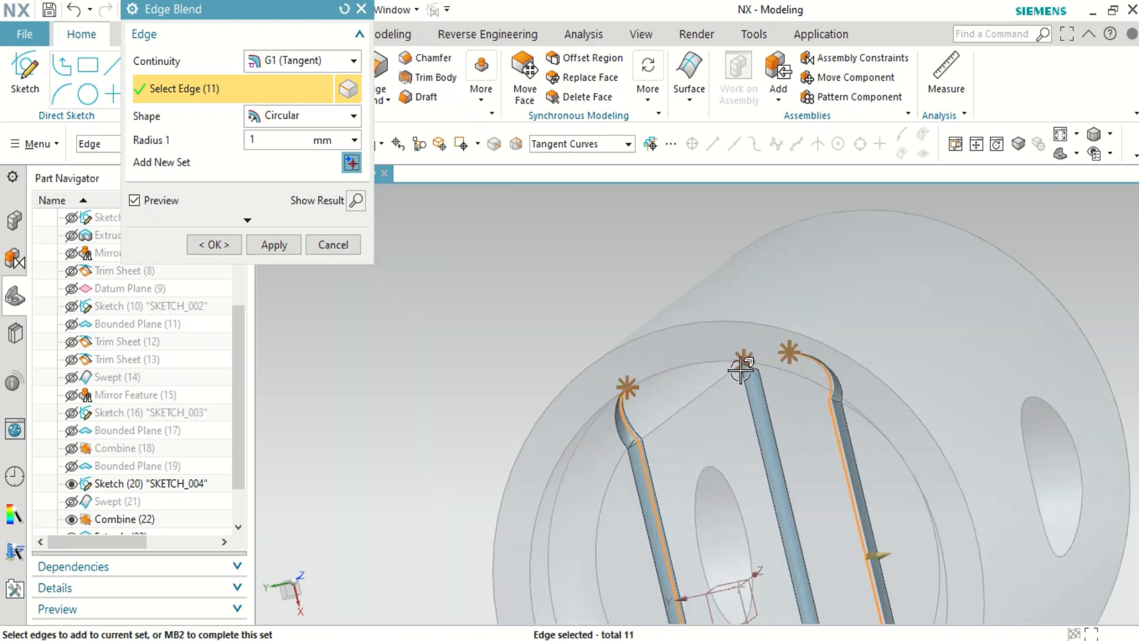
scroll(729, 326, up, 3)
middle_drag(752, 325, 746, 317)
click(766, 461)
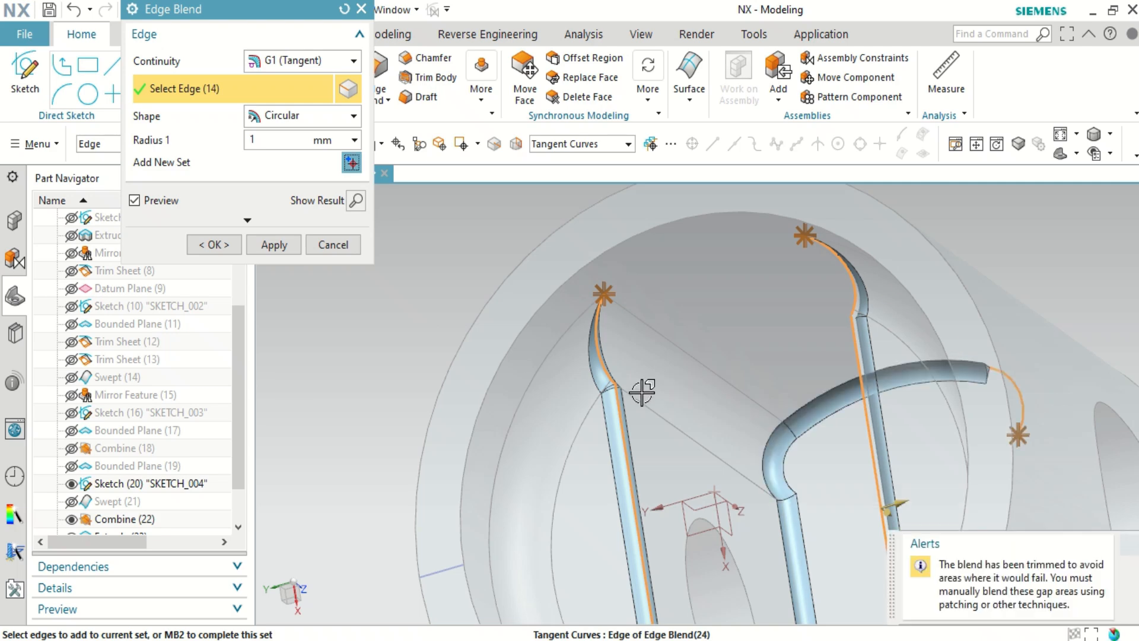
middle_drag(656, 386, 715, 397)
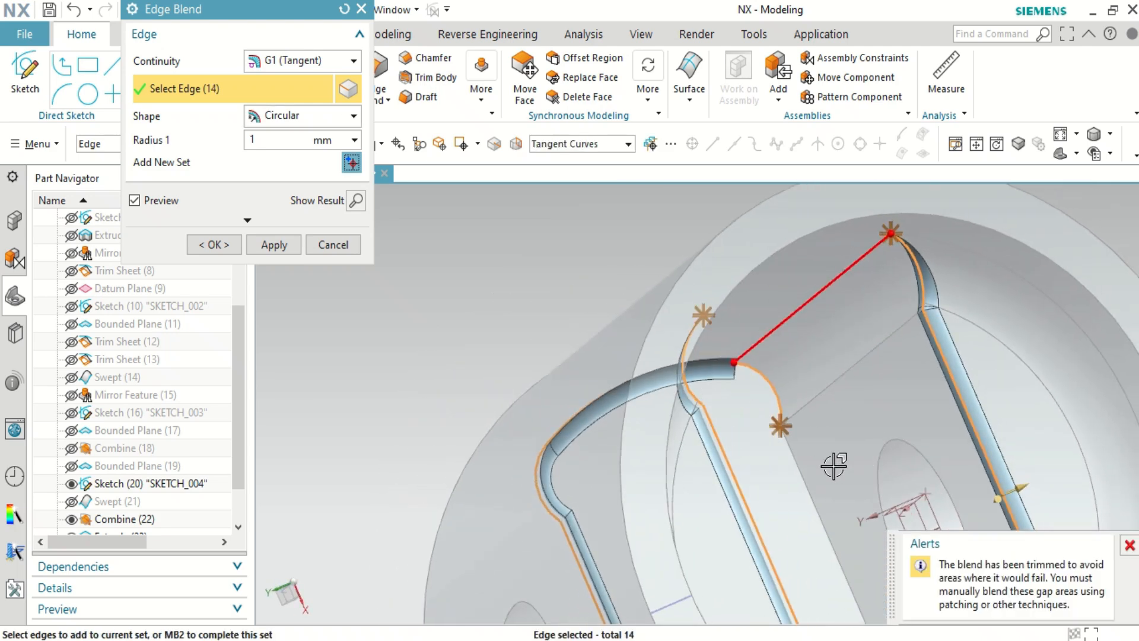
click(802, 464)
Step: Add the remaining curved edges at the other end of the cavity floor, apply the 1 mm Edge Blend and close the command
scroll(772, 446, down, 8)
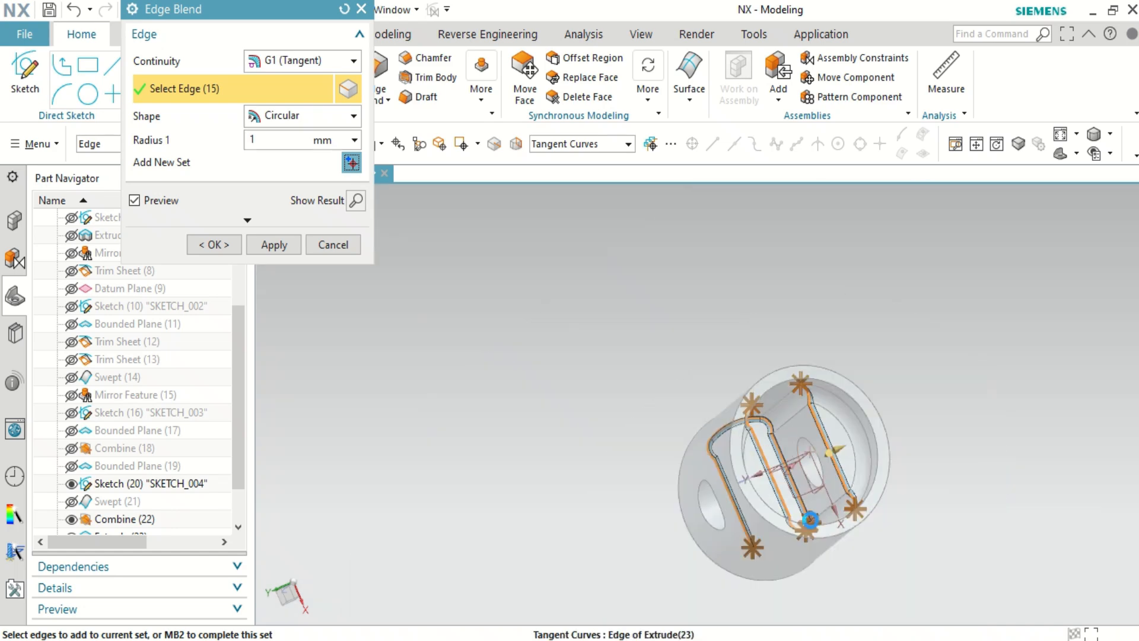
middle_drag(810, 520, 812, 530)
scroll(812, 529, up, 5)
scroll(812, 530, up, 3)
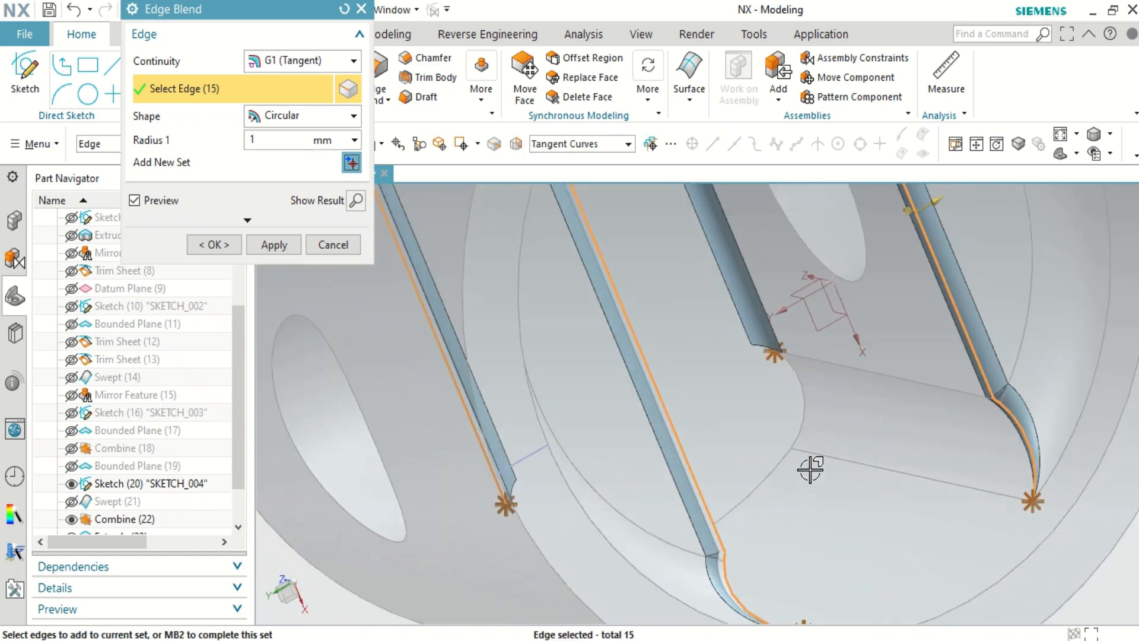
click(808, 411)
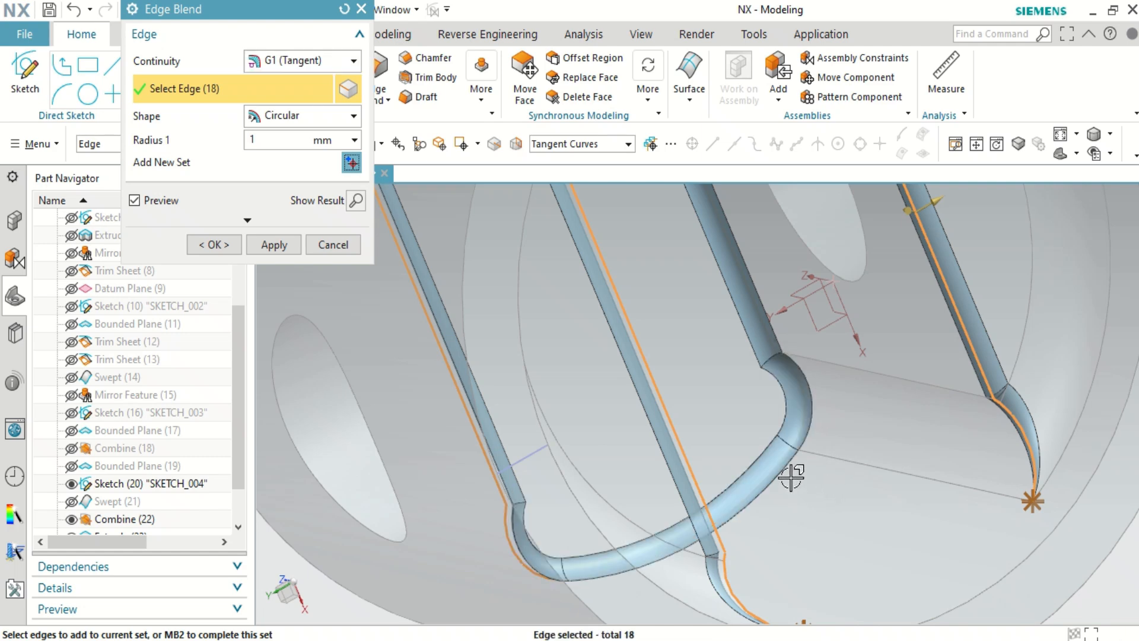
middle_drag(791, 476, 770, 465)
scroll(776, 465, down, 4)
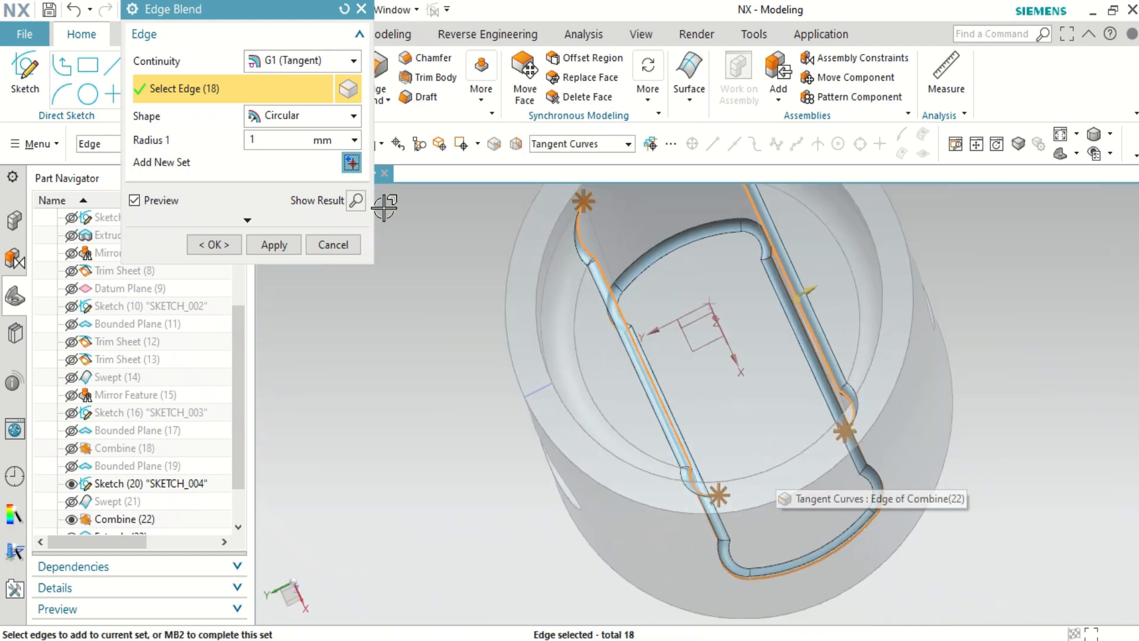
click(276, 244)
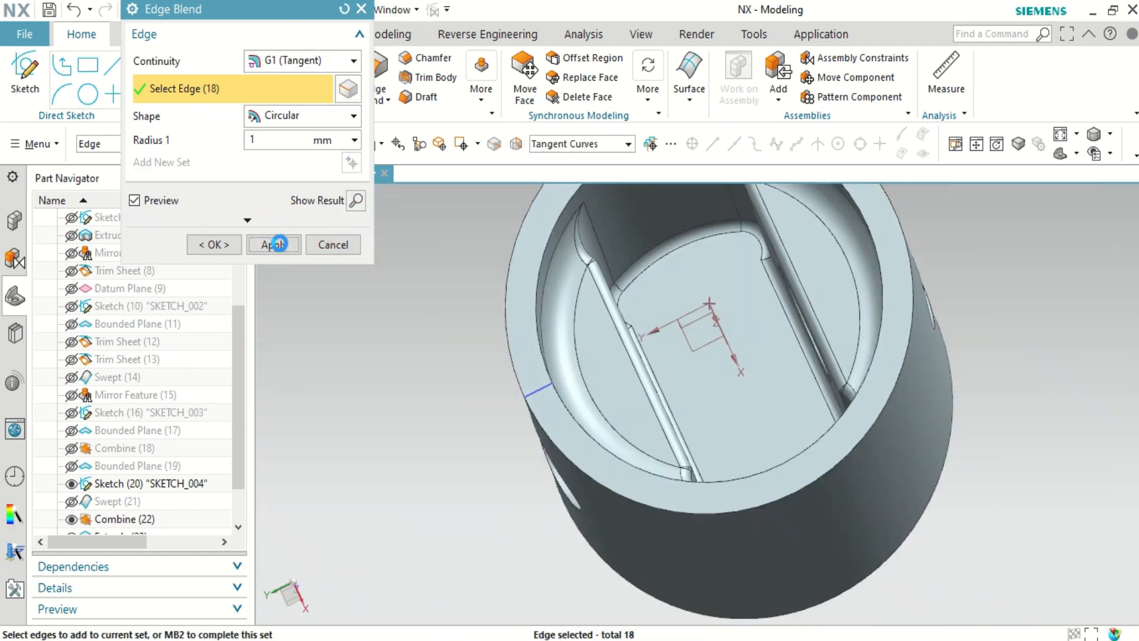
click(350, 245)
middle_drag(664, 409, 498, 367)
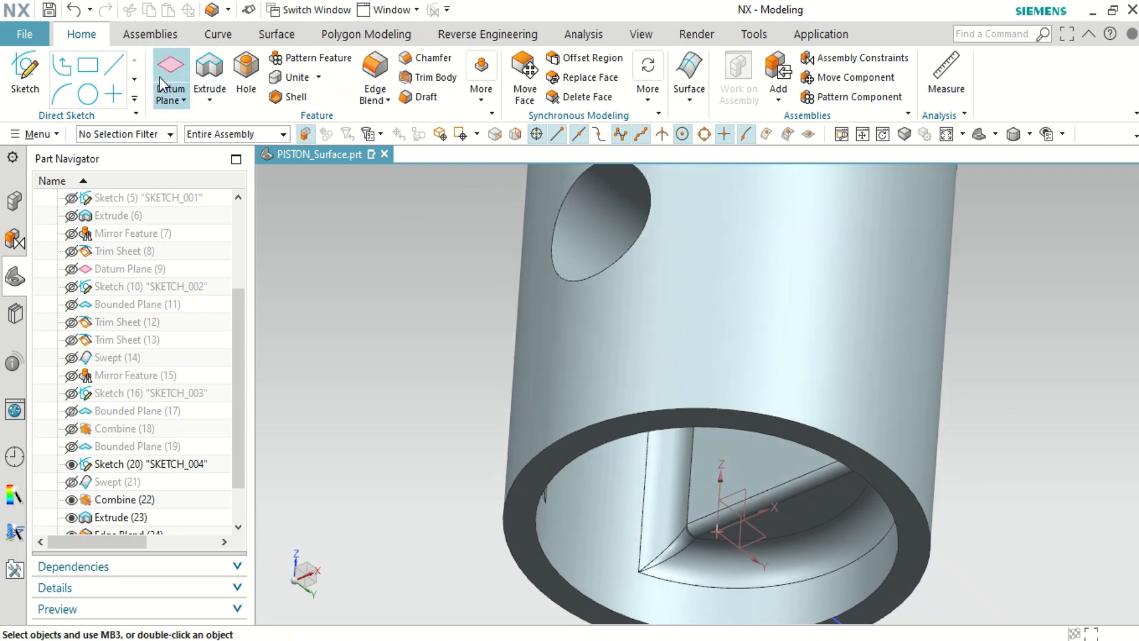
click(168, 69)
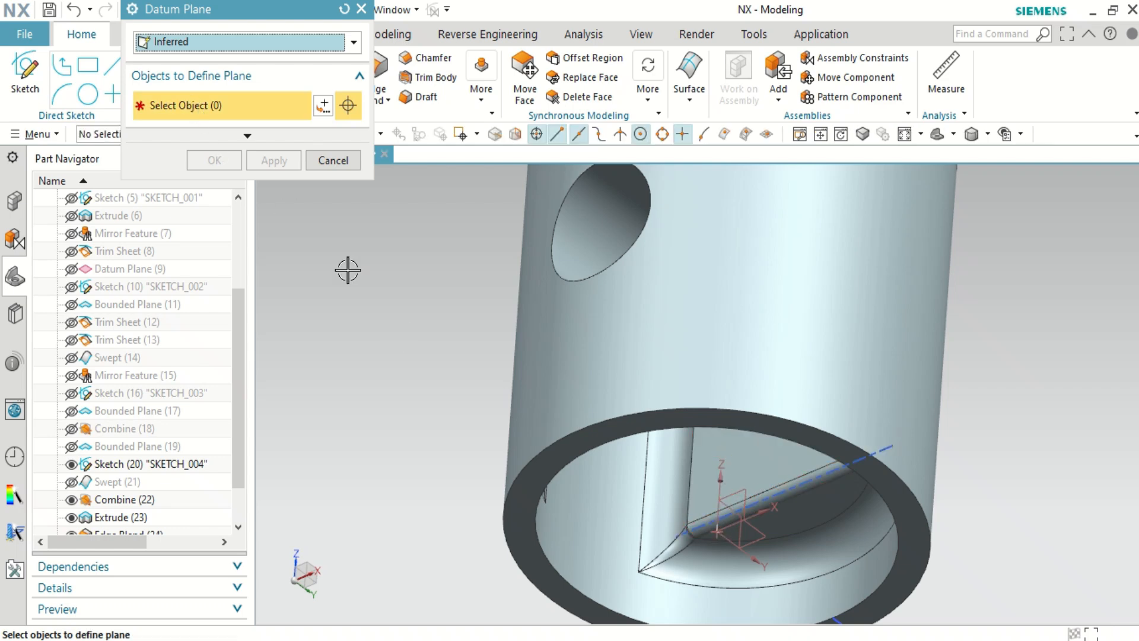
middle_drag(450, 319, 465, 326)
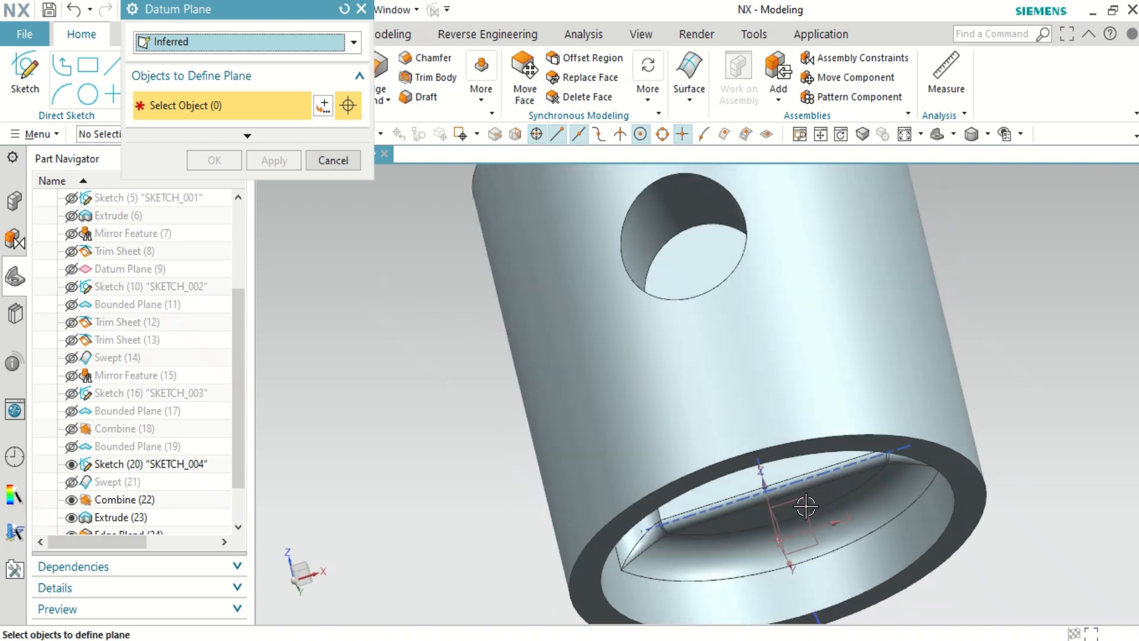
click(333, 160)
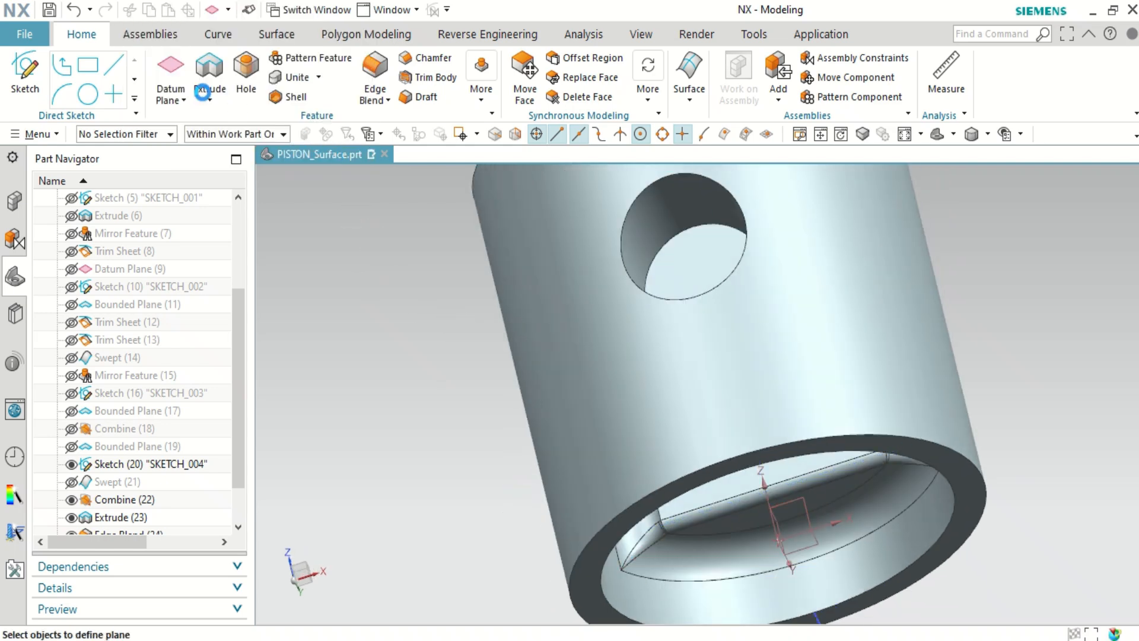
Step: Create a single datum plane offset 22 mm from the XZ plane, outside the piston's cylindrical wall
click(173, 69)
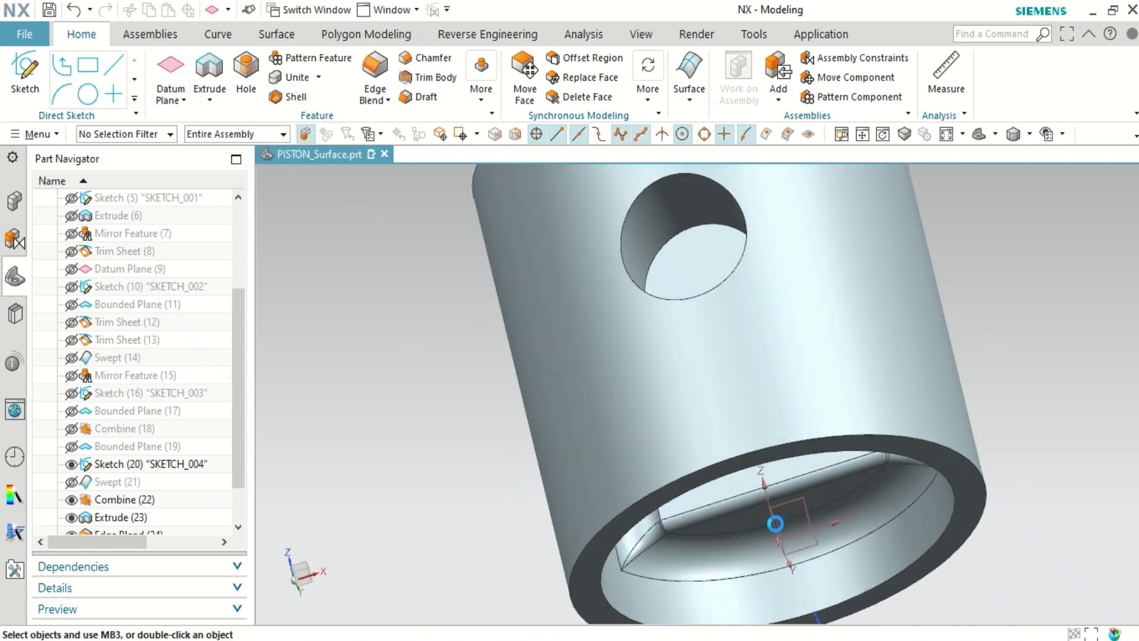
middle_drag(521, 424, 535, 405)
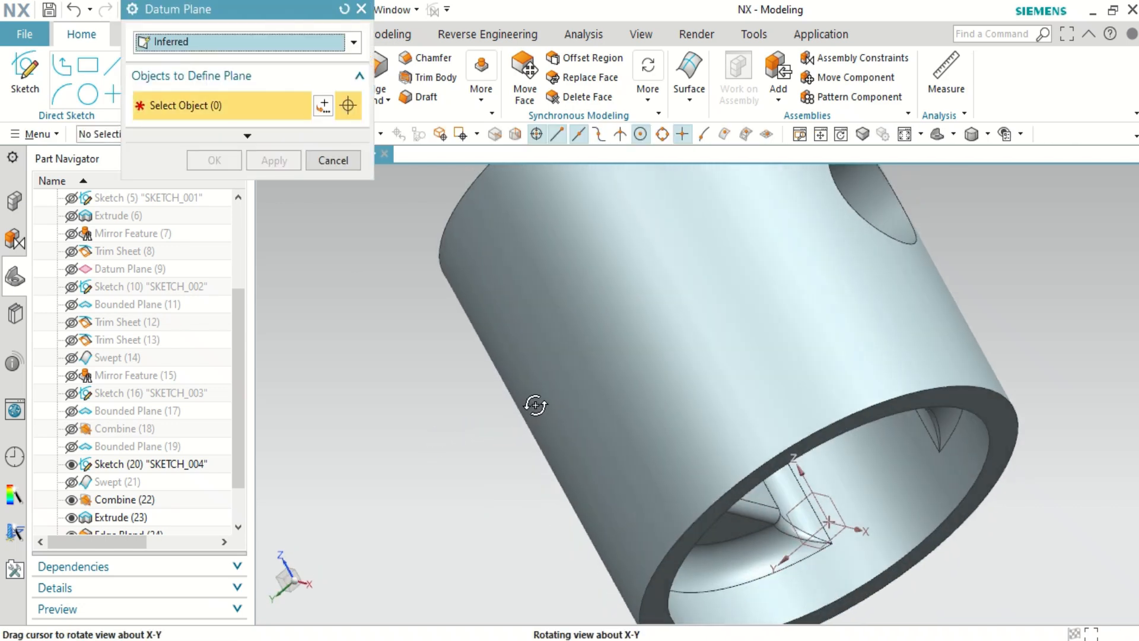
click(823, 497)
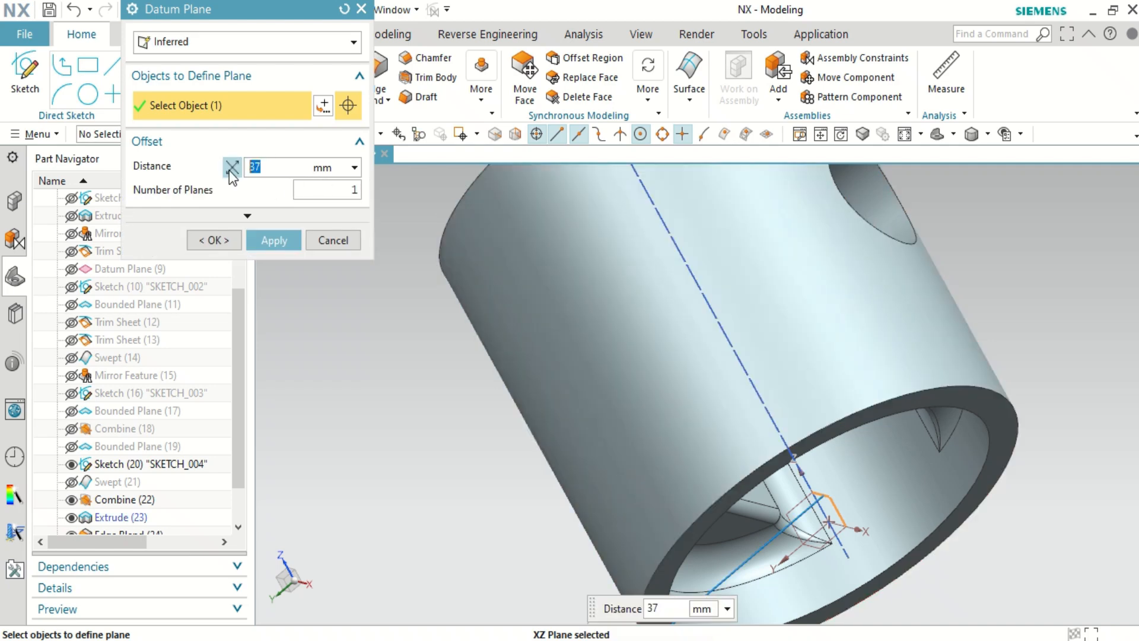
text(25)
key(Tab)
scroll(491, 294, down, 5)
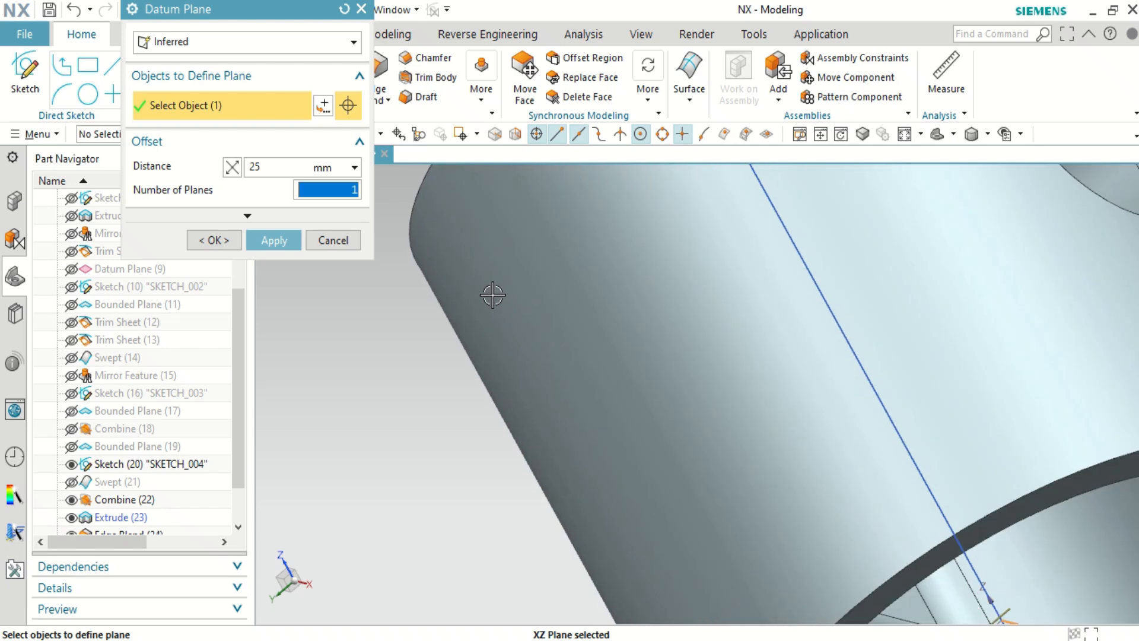
middle_drag(558, 350, 579, 354)
click(283, 166)
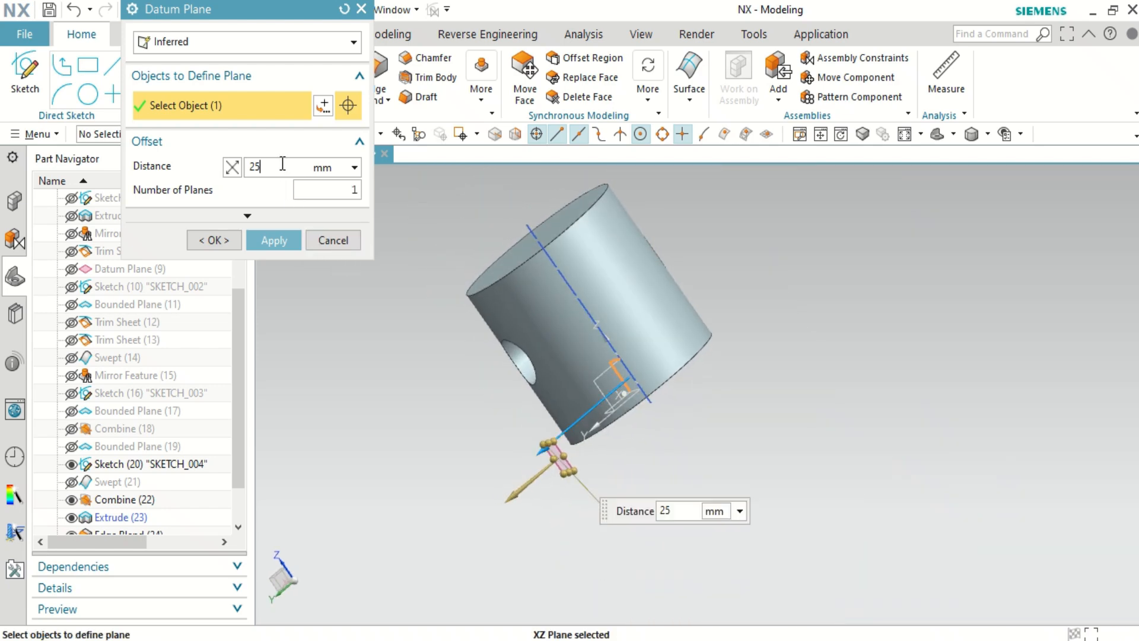
key(Tab)
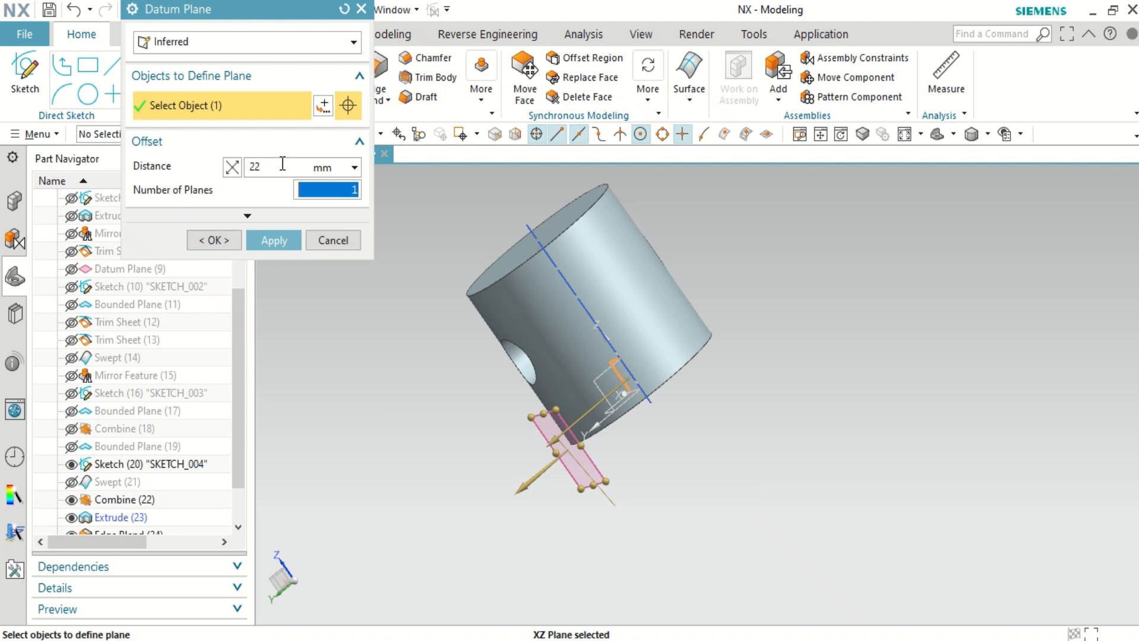
click(281, 241)
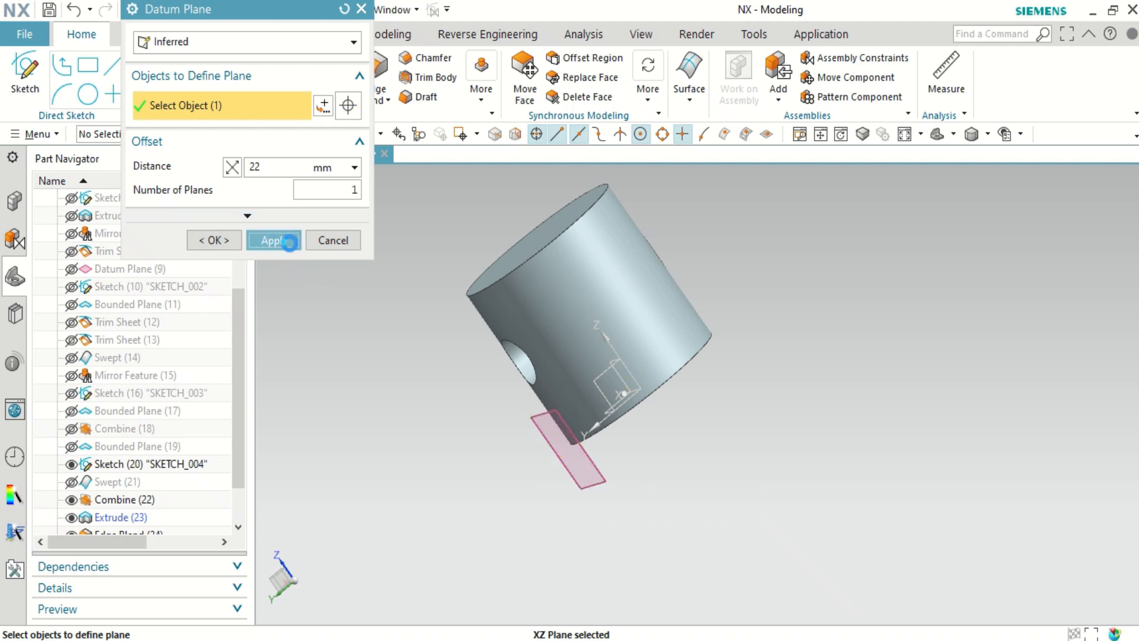
Step: Start an extrusion section sketch on the offset datum plane and draw a circle about 30 mm in diameter around the pin hole
click(333, 160)
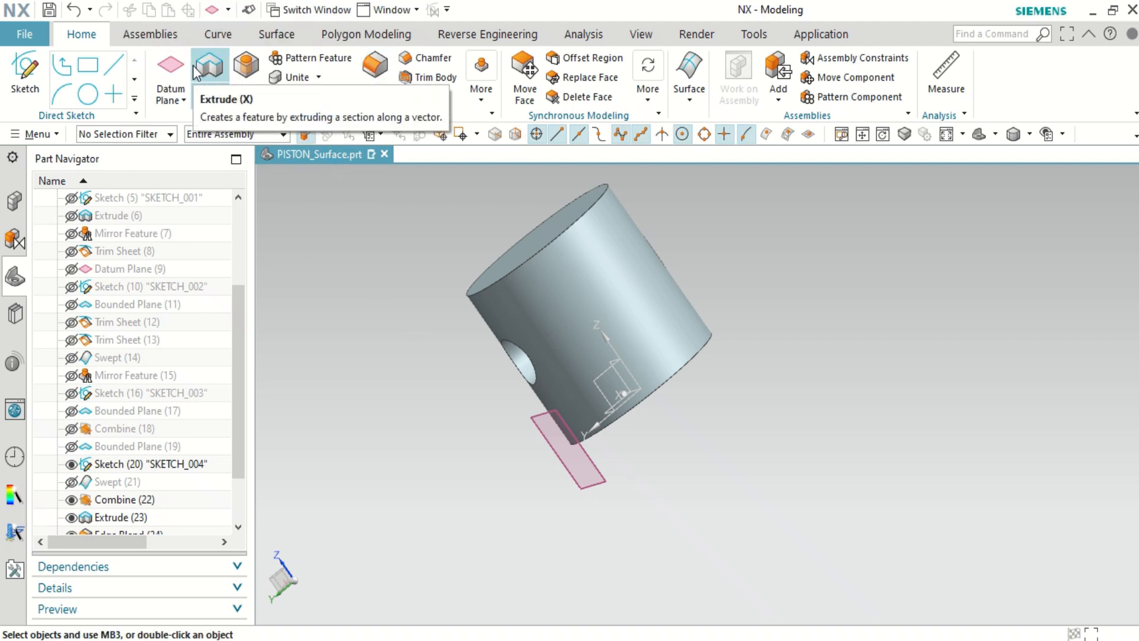
click(196, 72)
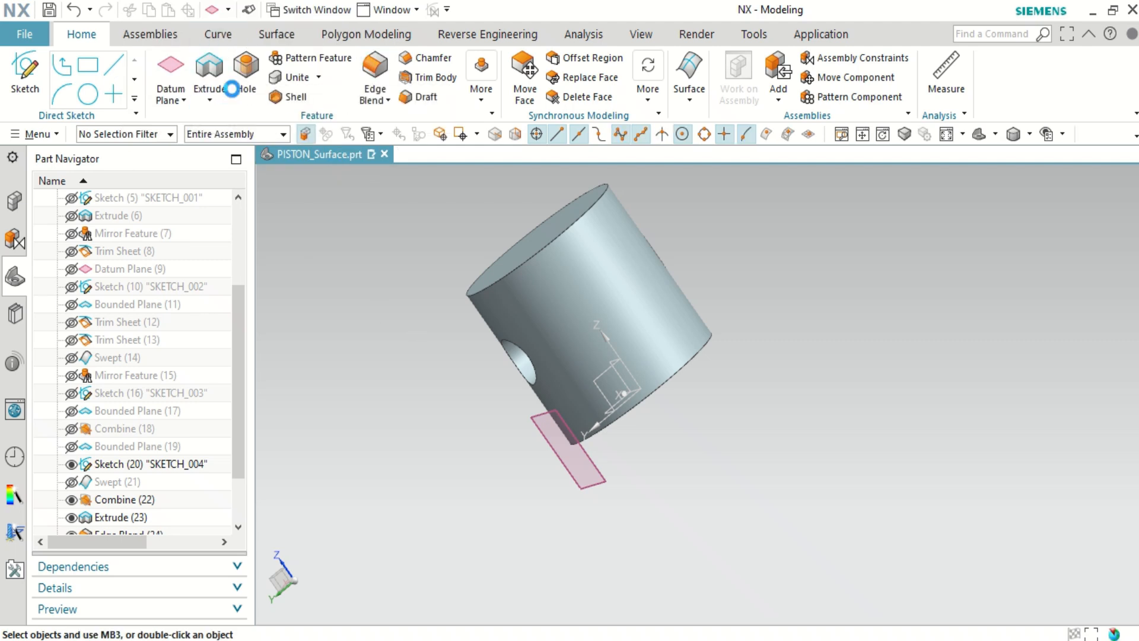
click(541, 443)
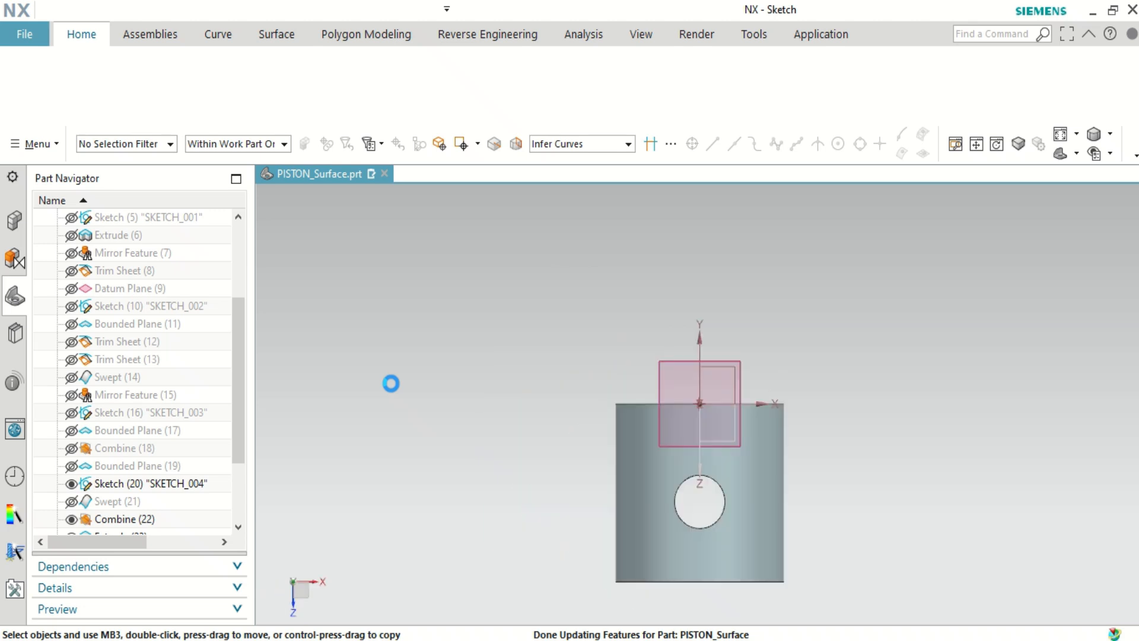
click(427, 67)
click(699, 494)
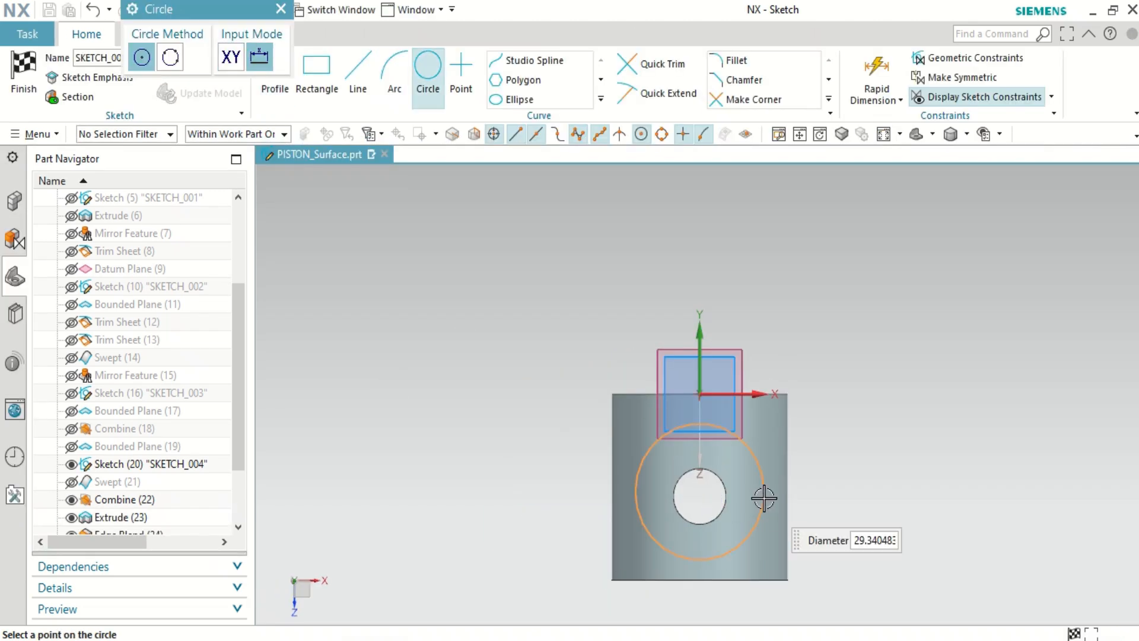
click(763, 499)
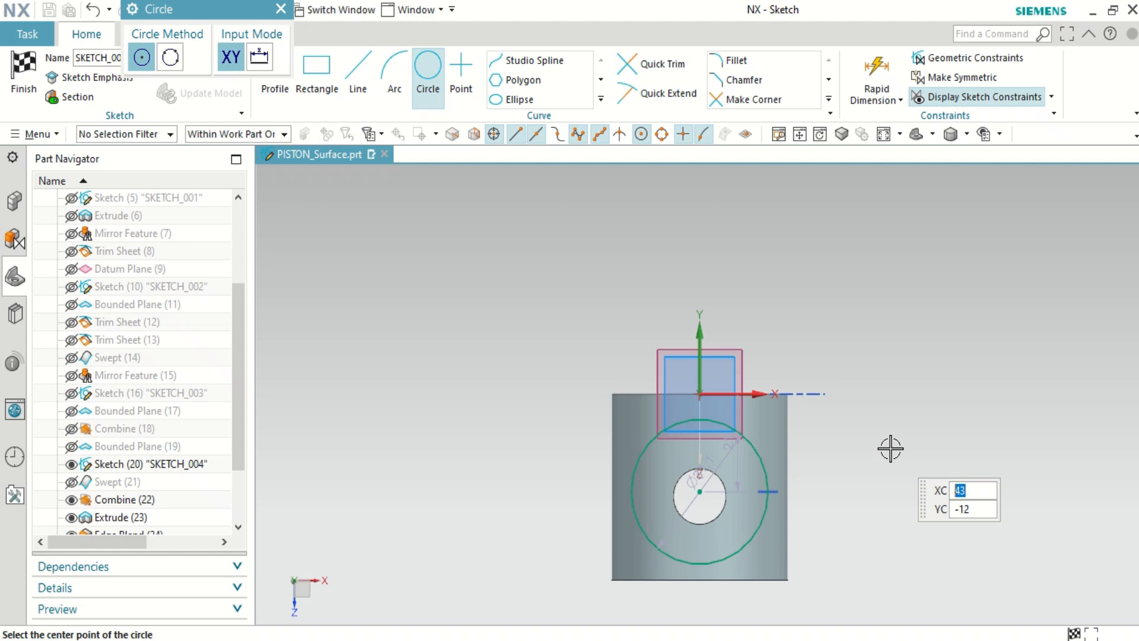
key(Escape)
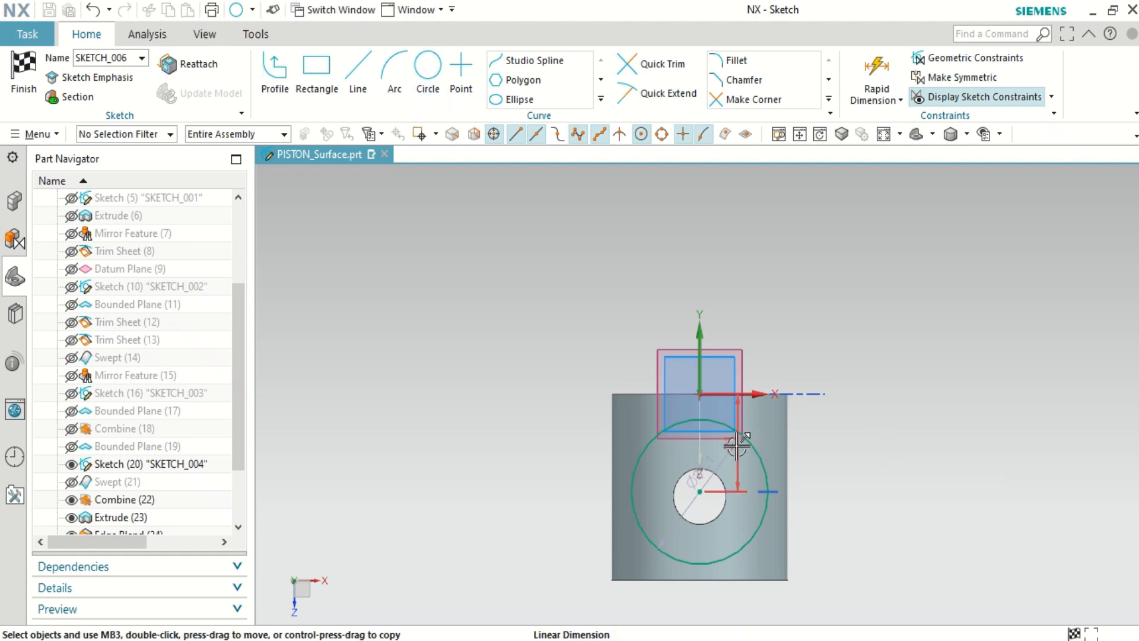
Step: Set the sketched circle's diameter to 16 mm
click(700, 483)
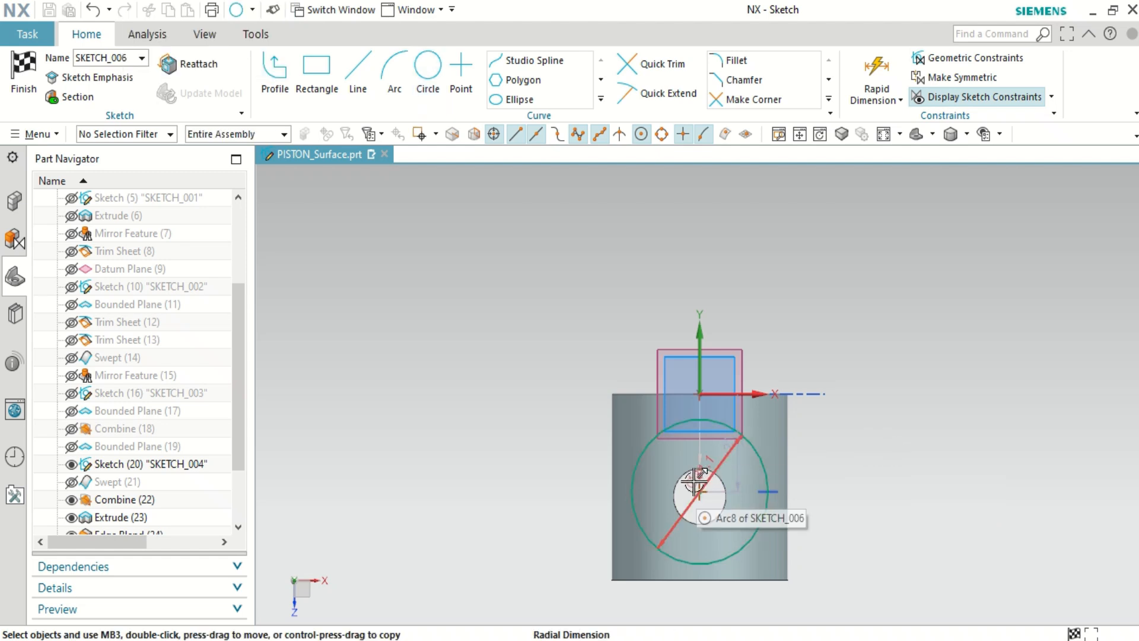
click(697, 481)
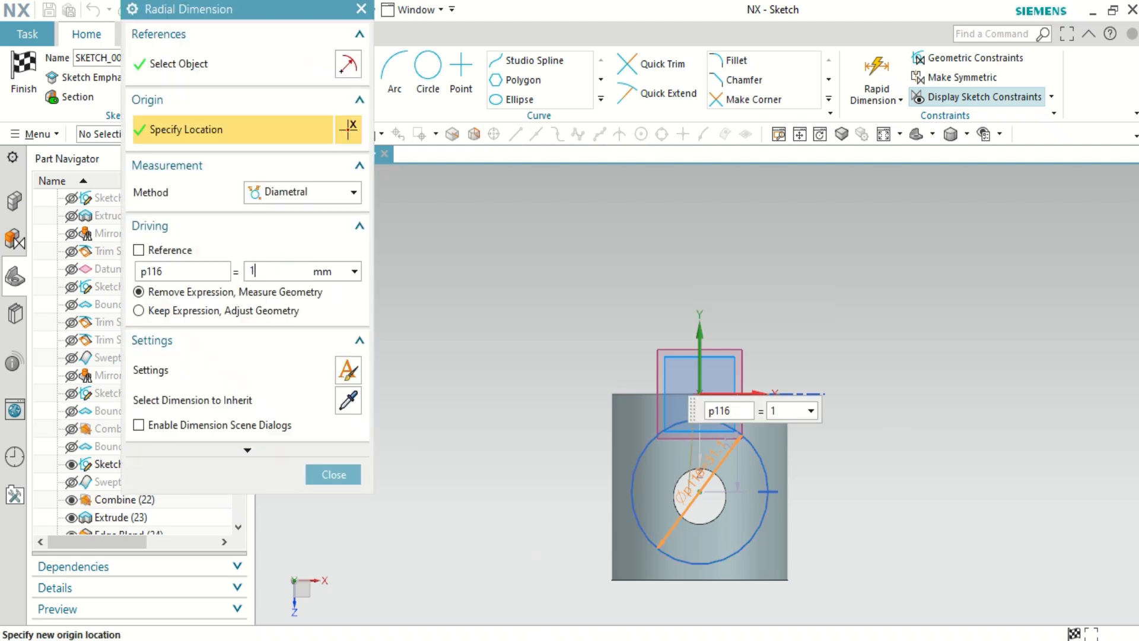
key(Return)
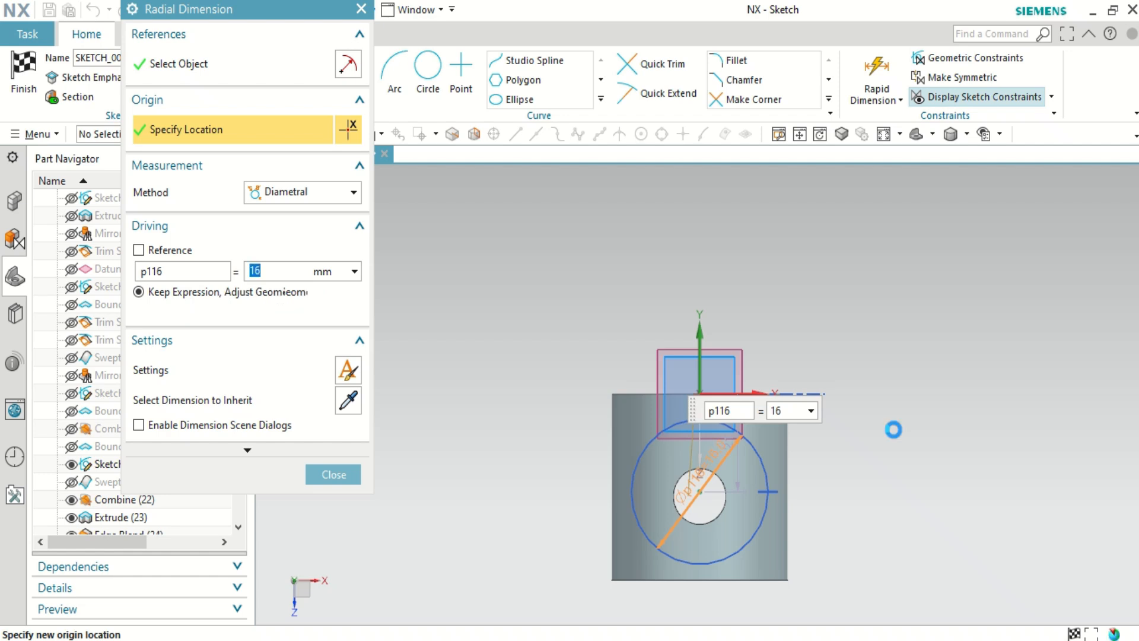
scroll(815, 452, down, 2)
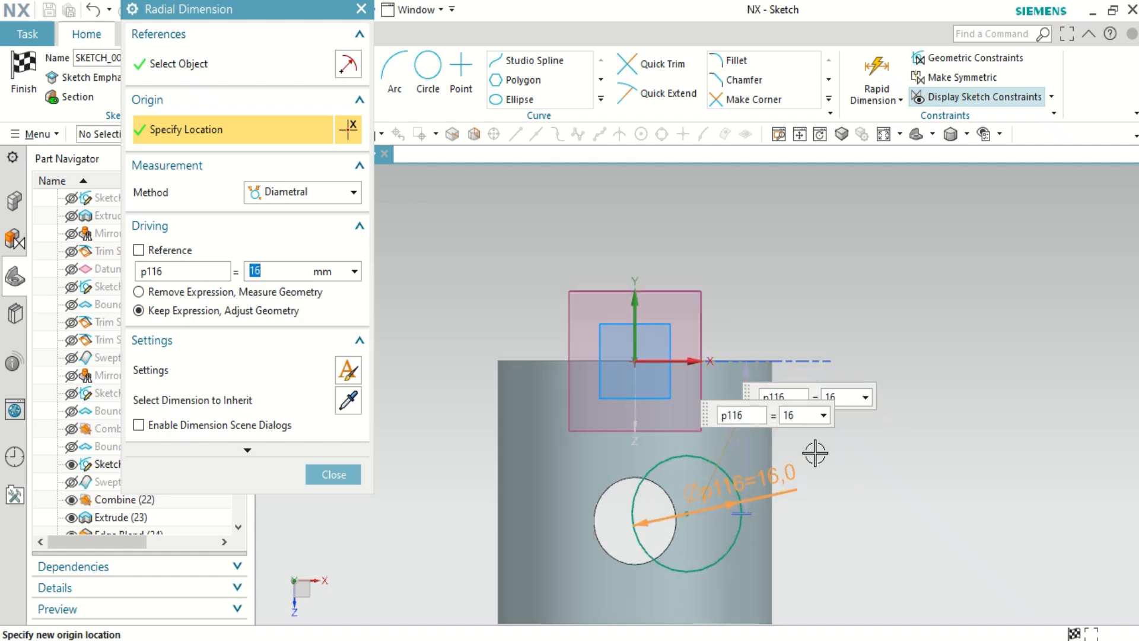
middle_click(878, 444)
Step: Delete the constraint at the circle's side and set its centre's distance from the vertical axis to 0 mm
drag(803, 539, 709, 498)
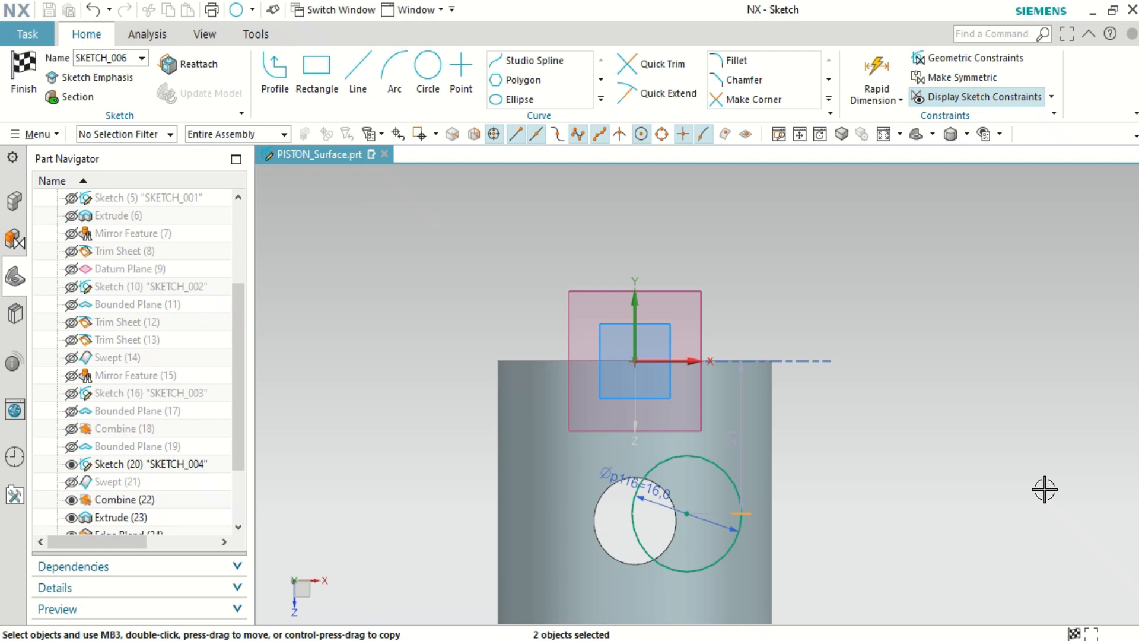
key(Delete)
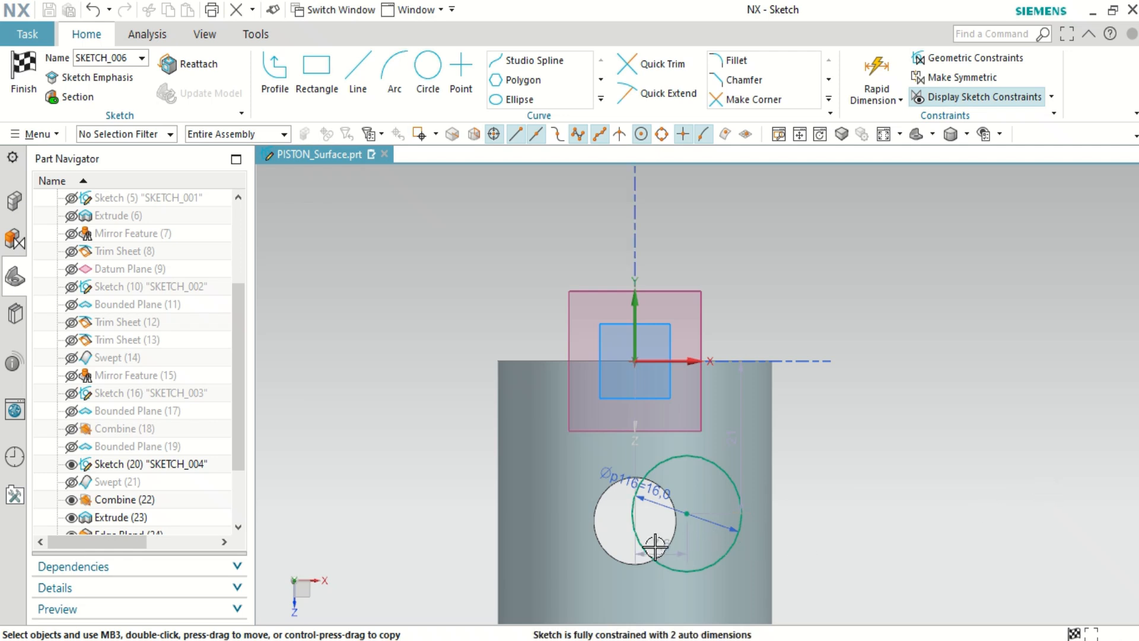
double_click(657, 547)
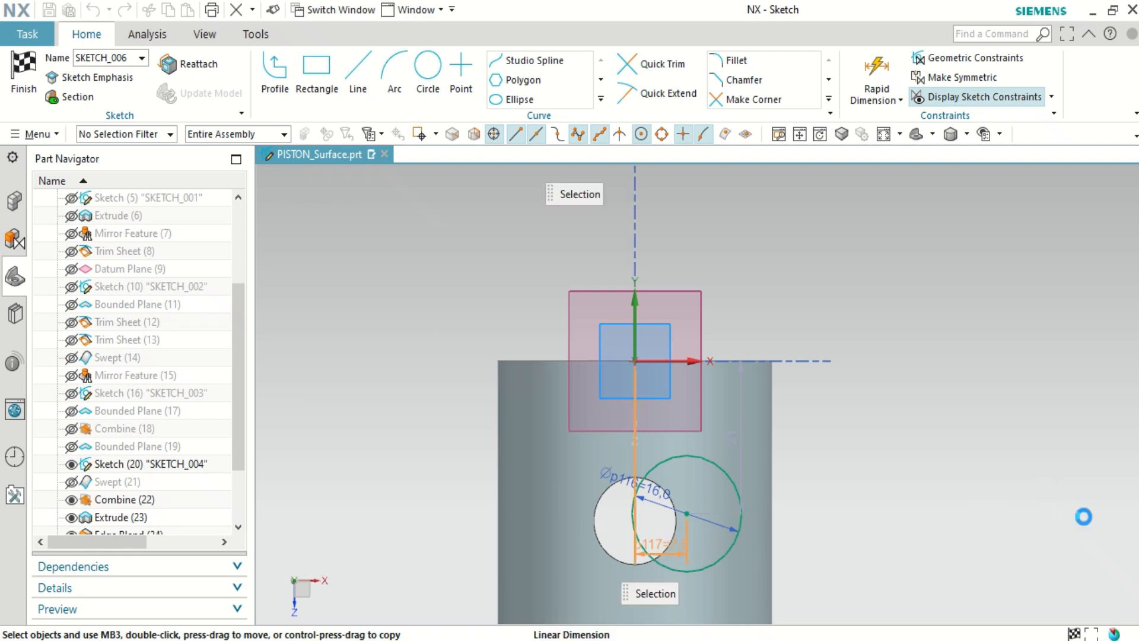
text(0)
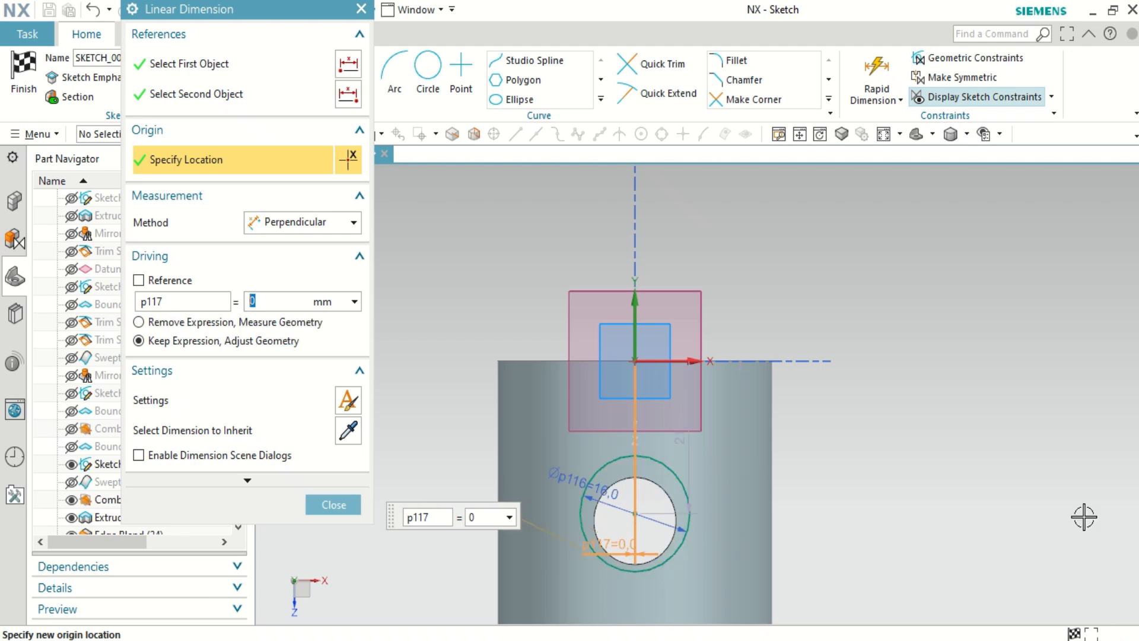
Step: Set the vertical distance from the horizontal axis to the circle's centre to 22 mm and finish the sketch
double_click(687, 437)
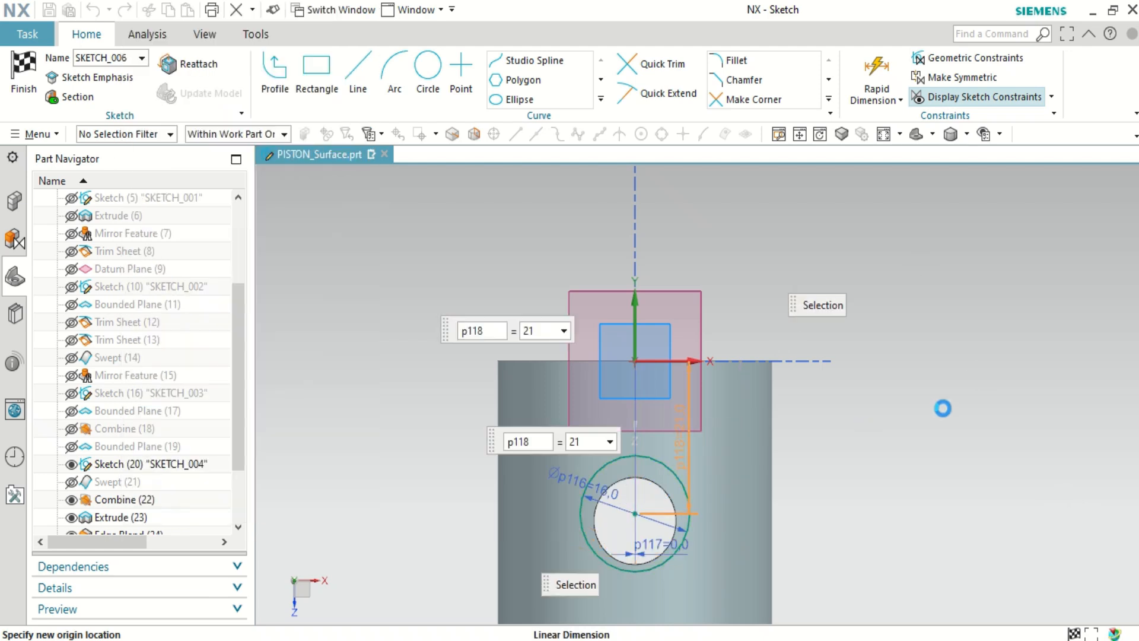
key(Return)
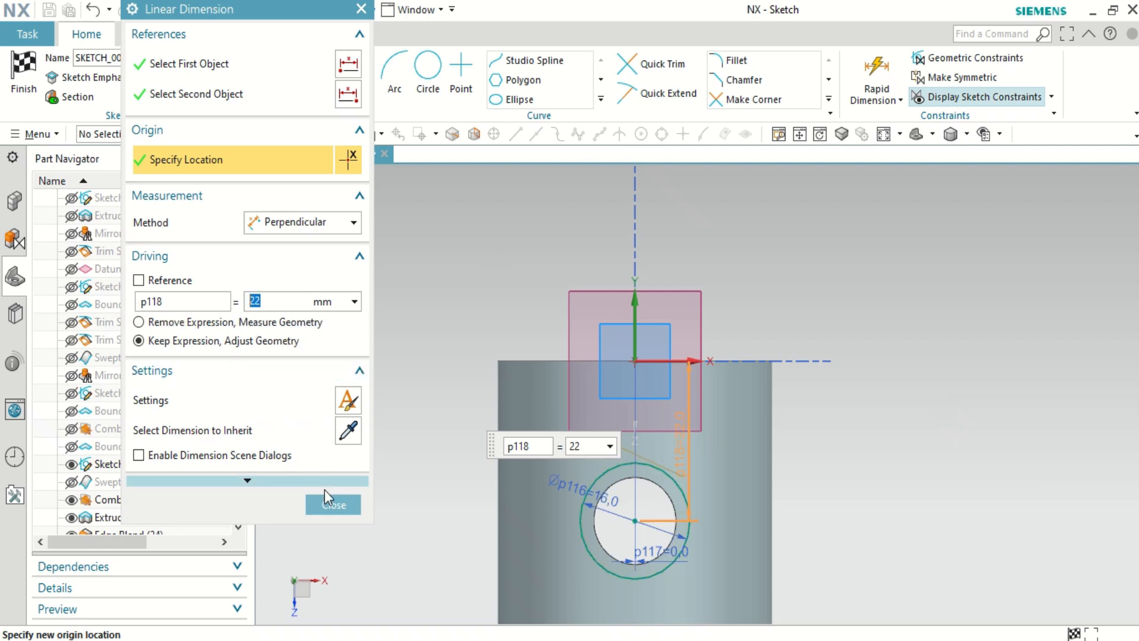
click(323, 507)
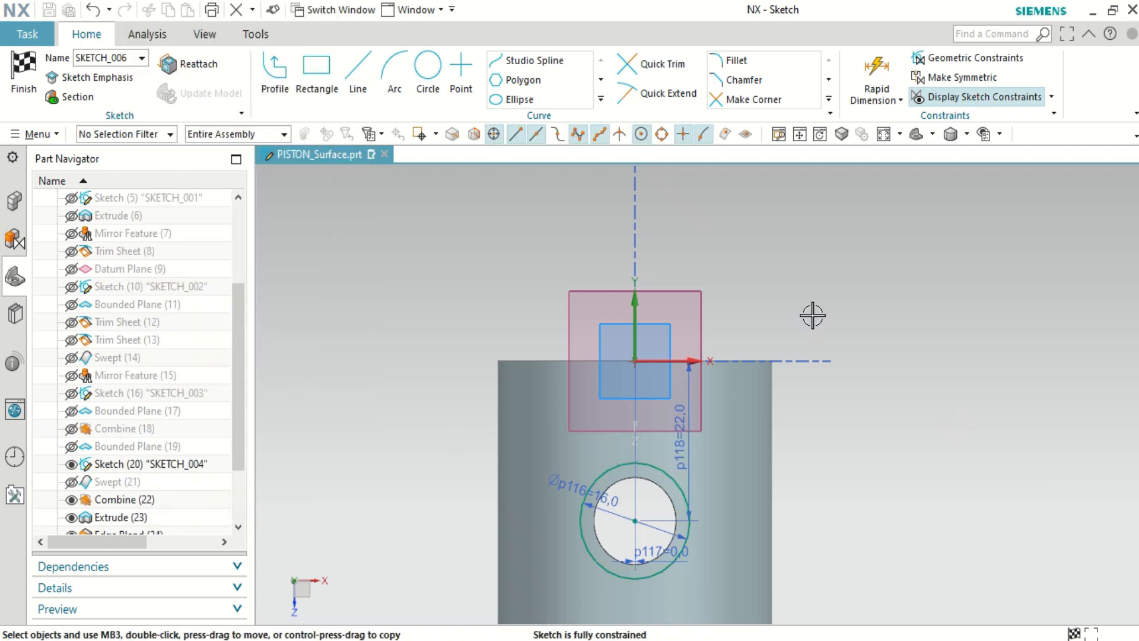
click(24, 72)
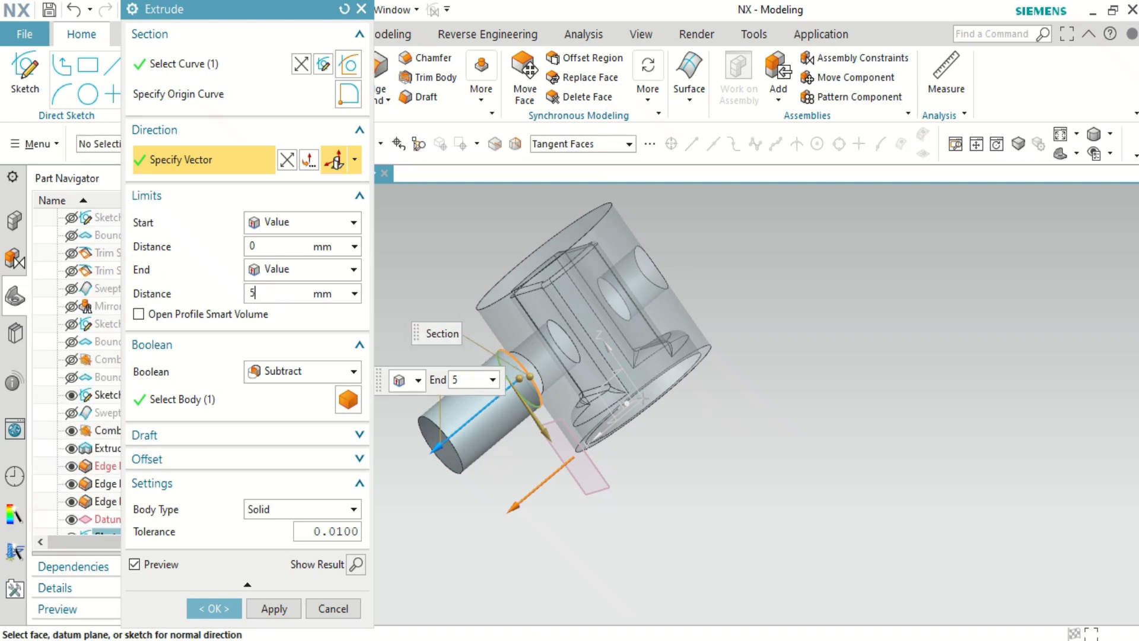
Step: Extrude the 16 mm circle from 0 to 5 mm inward as a Subtract from the piston body to recess the pin hole
key(Tab)
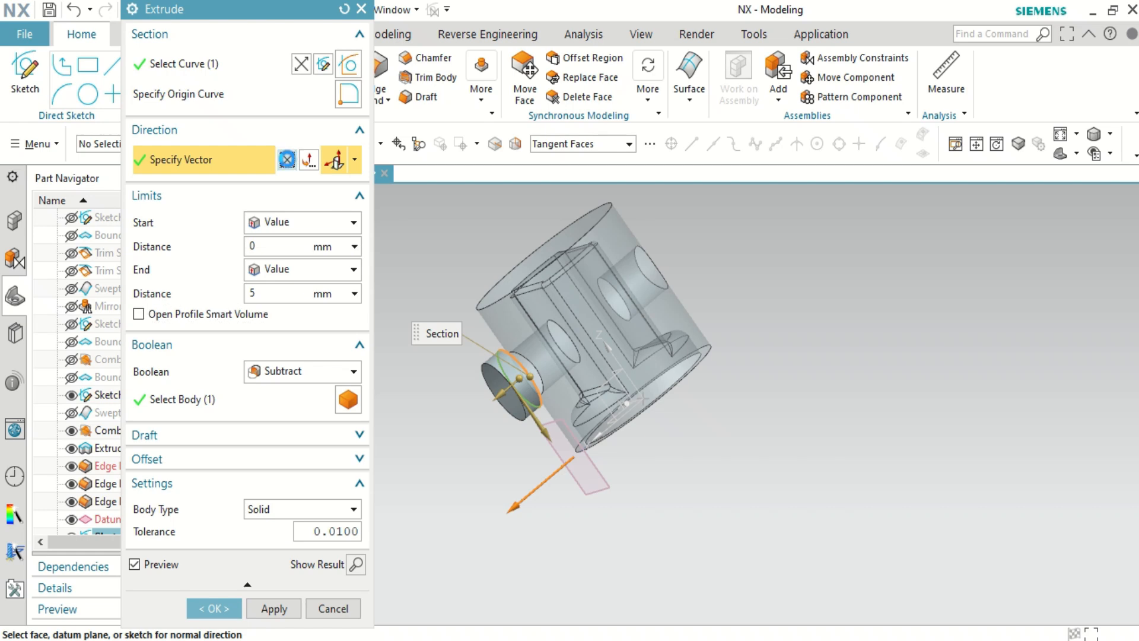
middle_drag(468, 354, 556, 320)
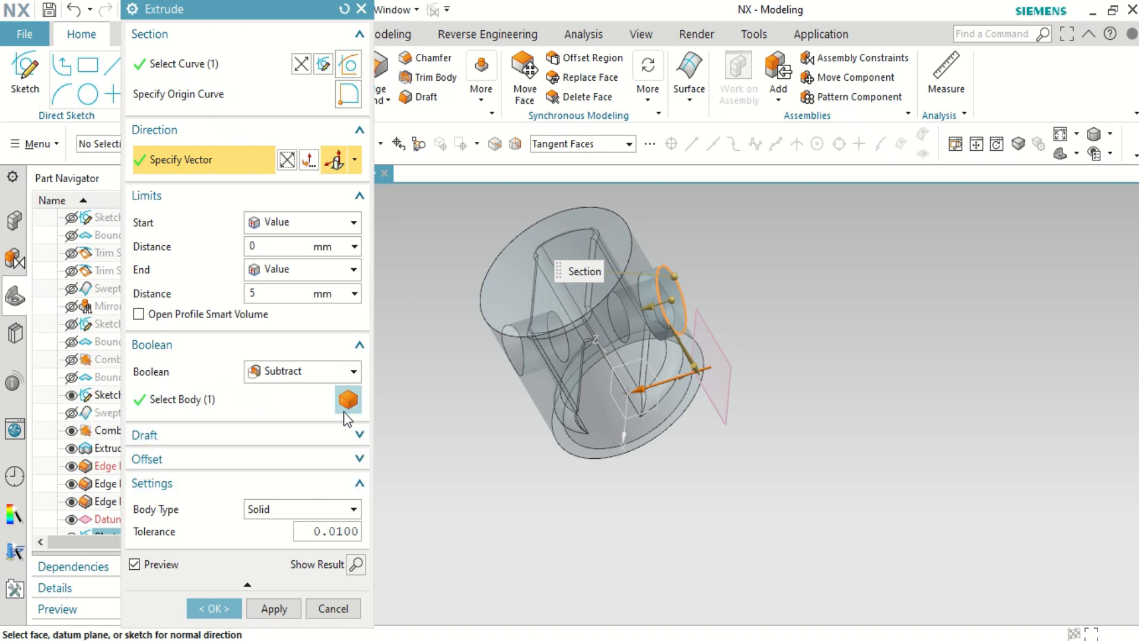
scroll(568, 408, up, 3)
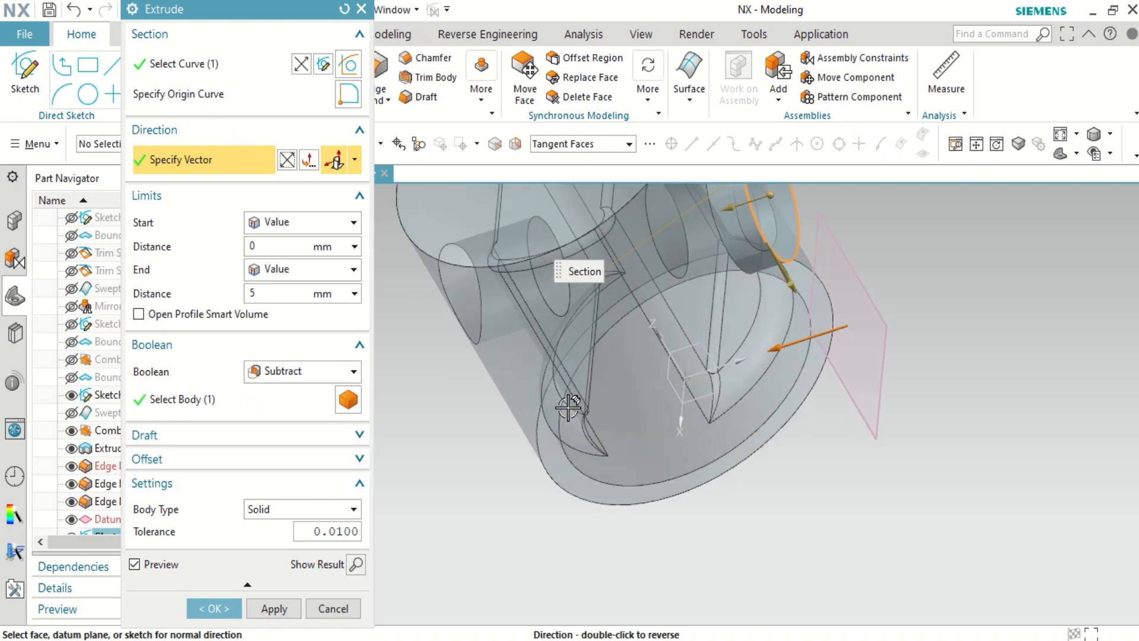
middle_drag(574, 402, 605, 425)
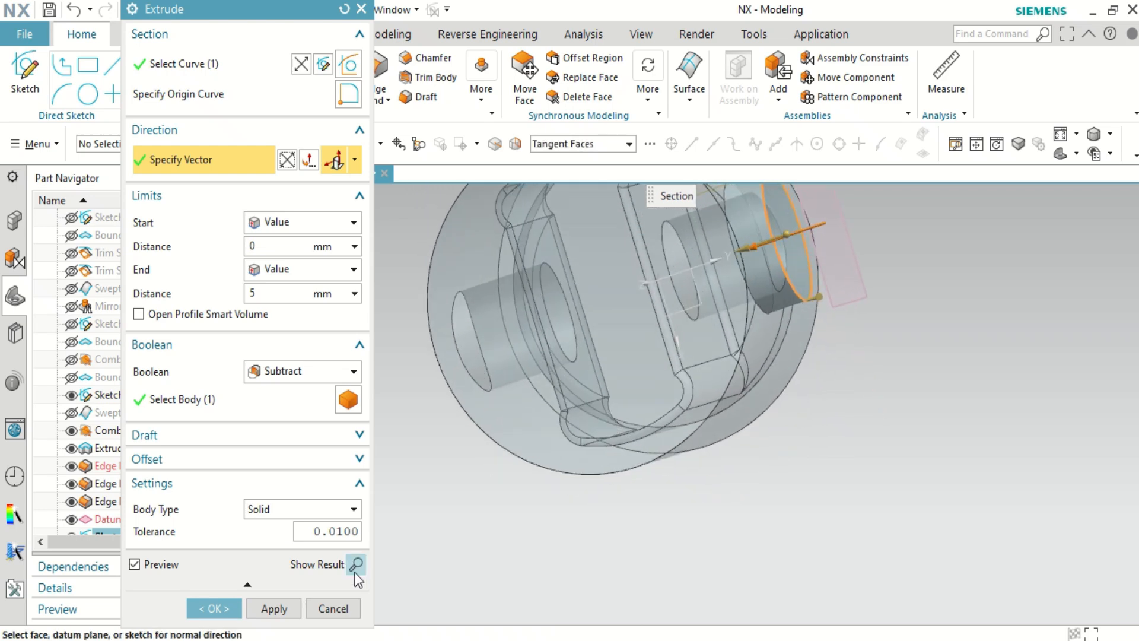
click(356, 563)
middle_drag(381, 554, 442, 425)
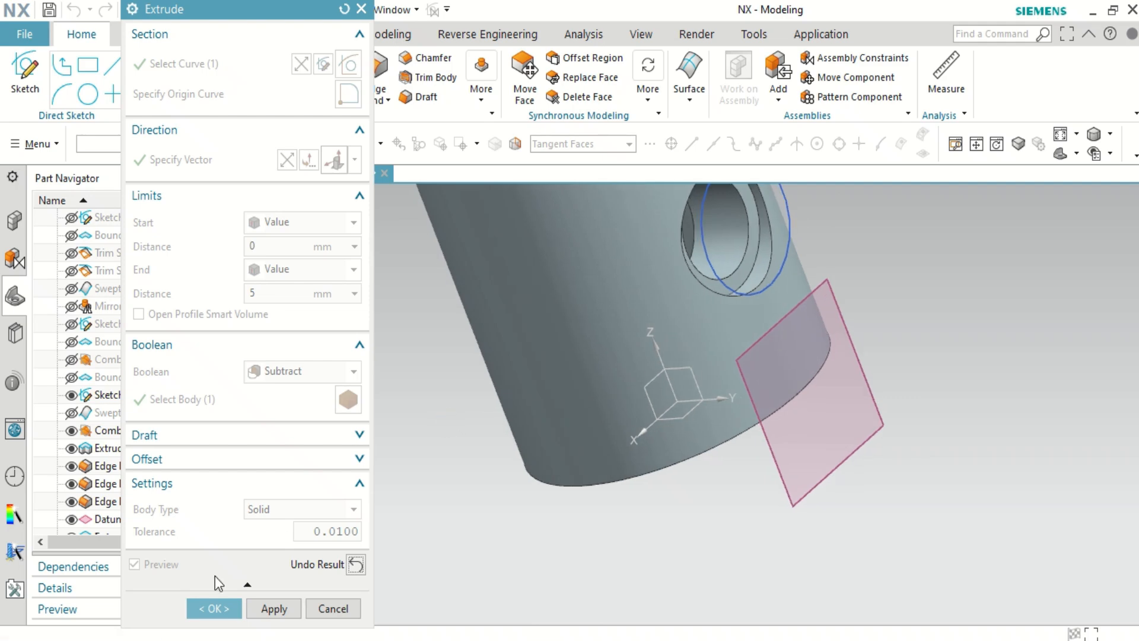
click(215, 614)
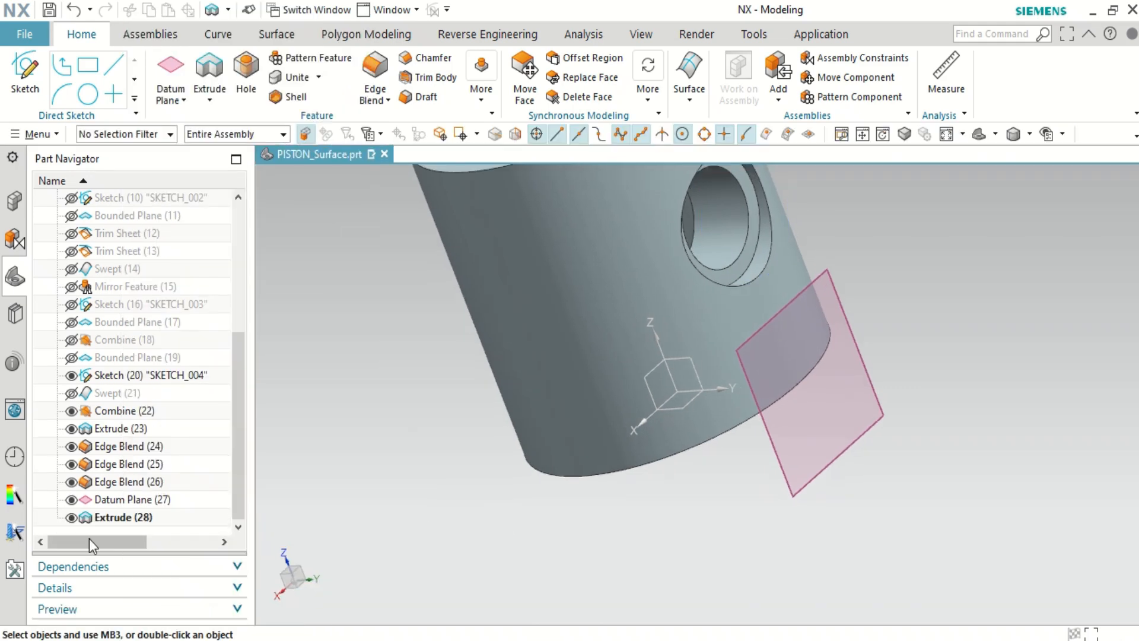
Step: Mirror the subtracted pin-hole recess about the XZ plane to the opposite side of the piston with Mirror Feature
click(128, 516)
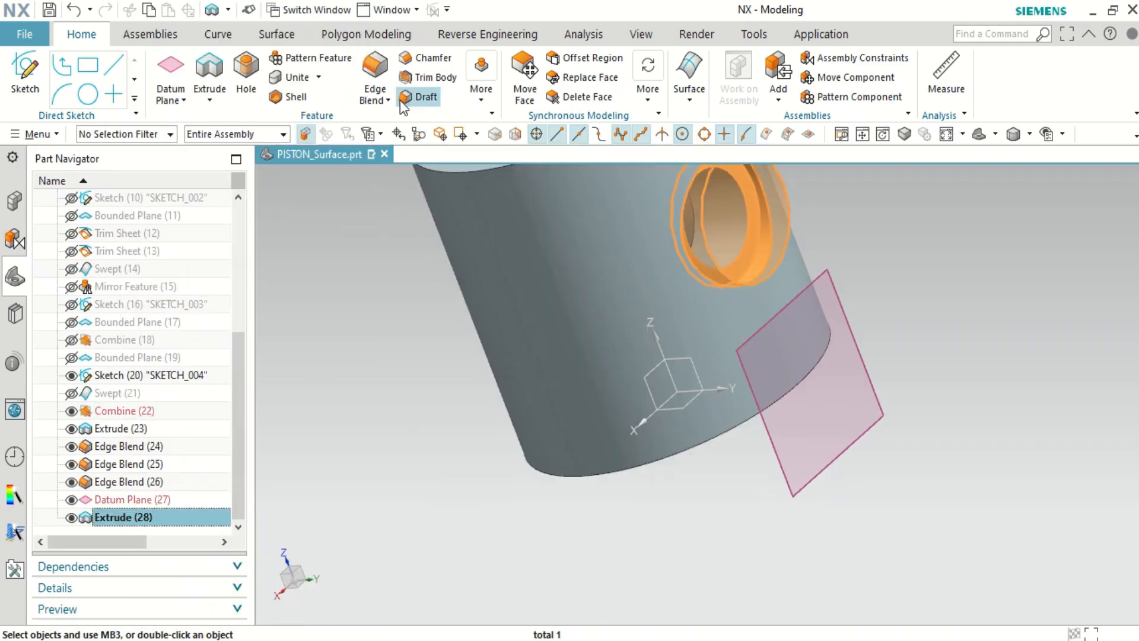
click(486, 104)
click(510, 140)
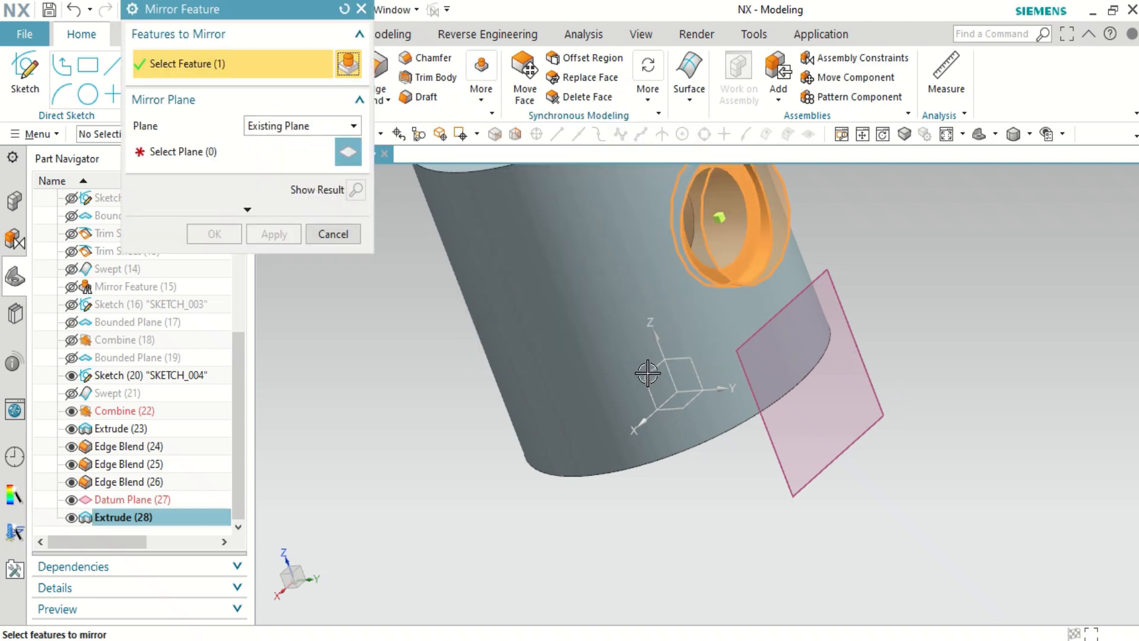
click(225, 159)
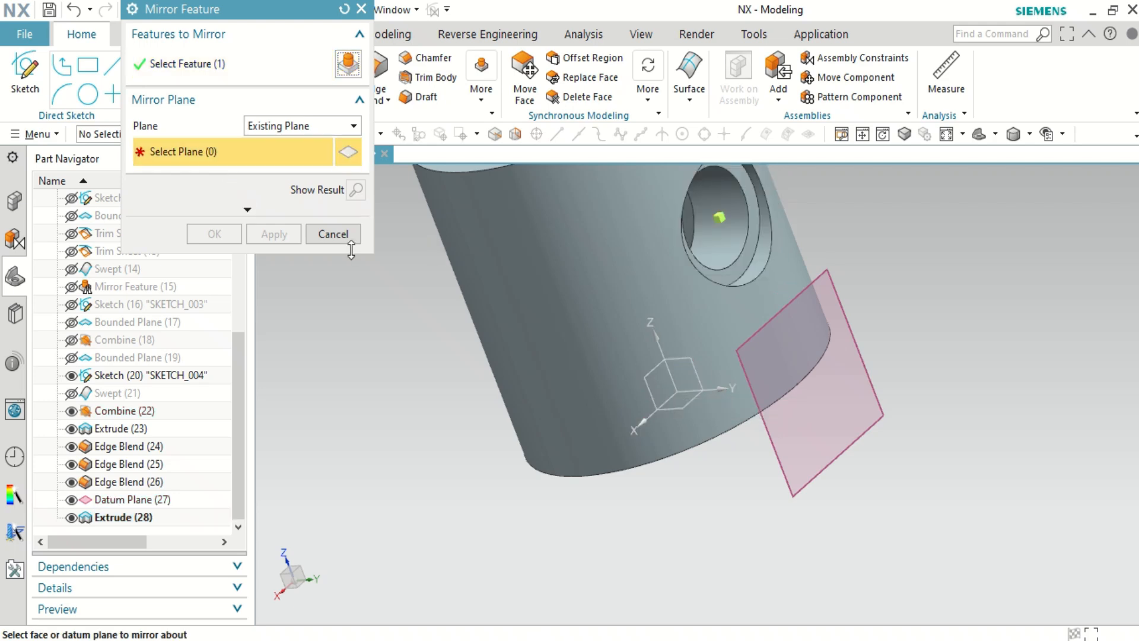
click(649, 382)
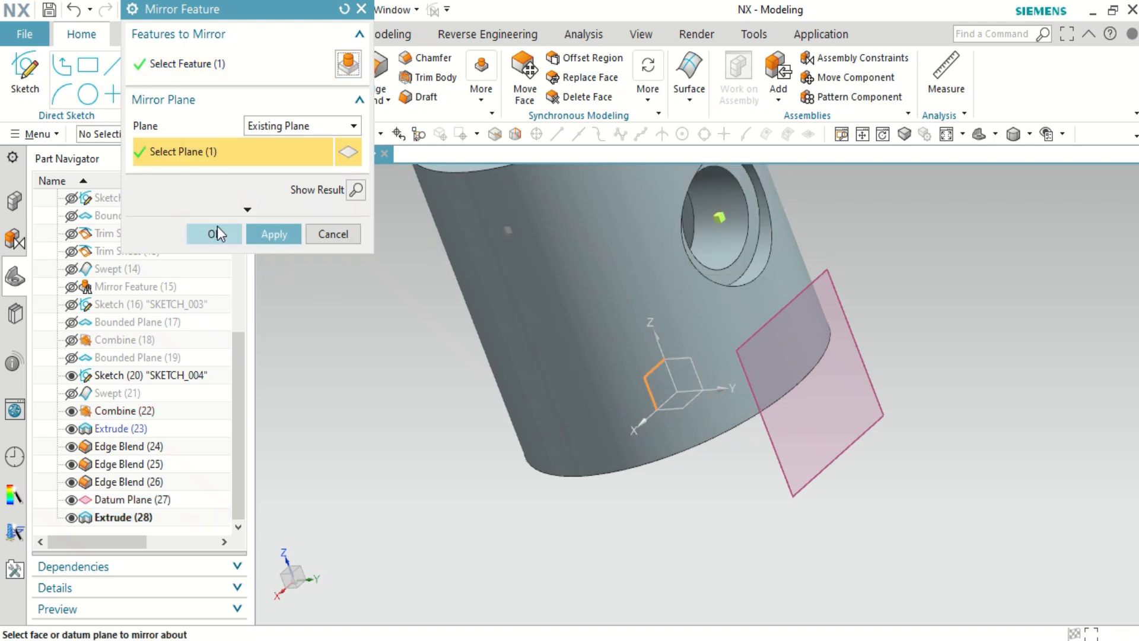
click(272, 234)
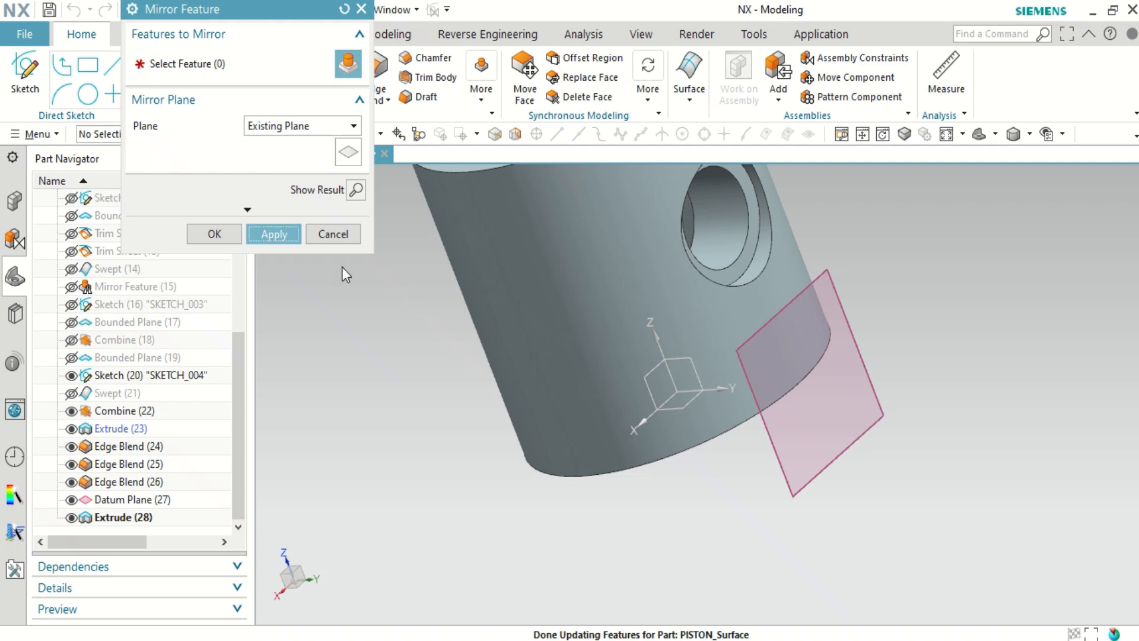
click(326, 234)
Step: Hide the offset datum plane outside the piston wall
middle_drag(697, 418, 739, 421)
scroll(718, 451, up, 2)
scroll(710, 456, down, 3)
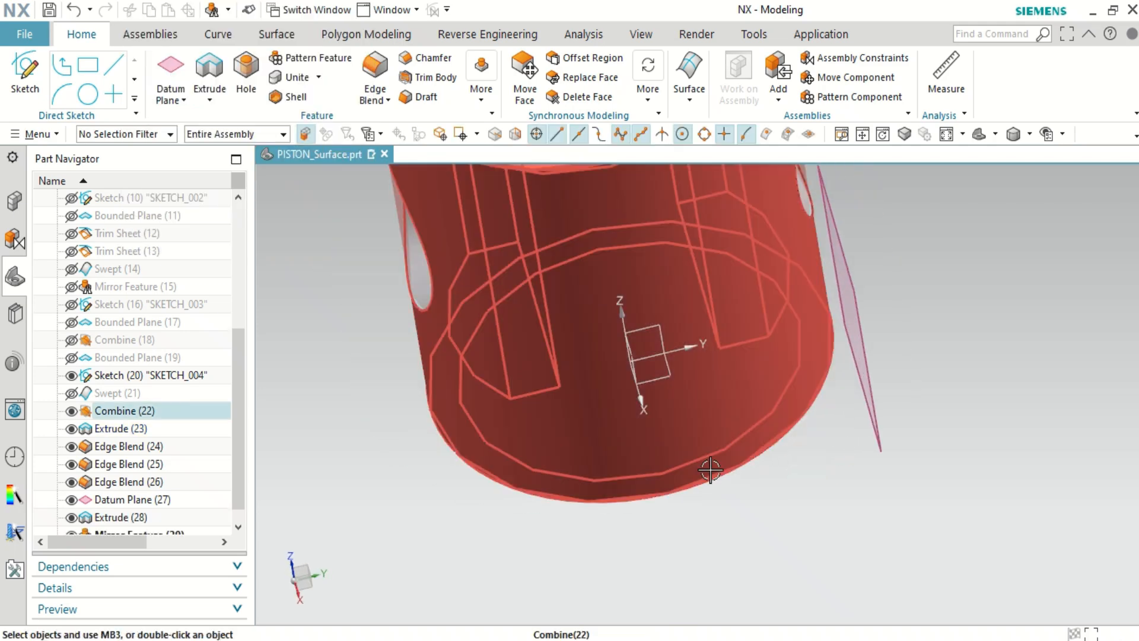
mouse_move(717, 461)
middle_down()
mouse_move(768, 442)
mouse_move(657, 449)
mouse_move(734, 453)
middle_up()
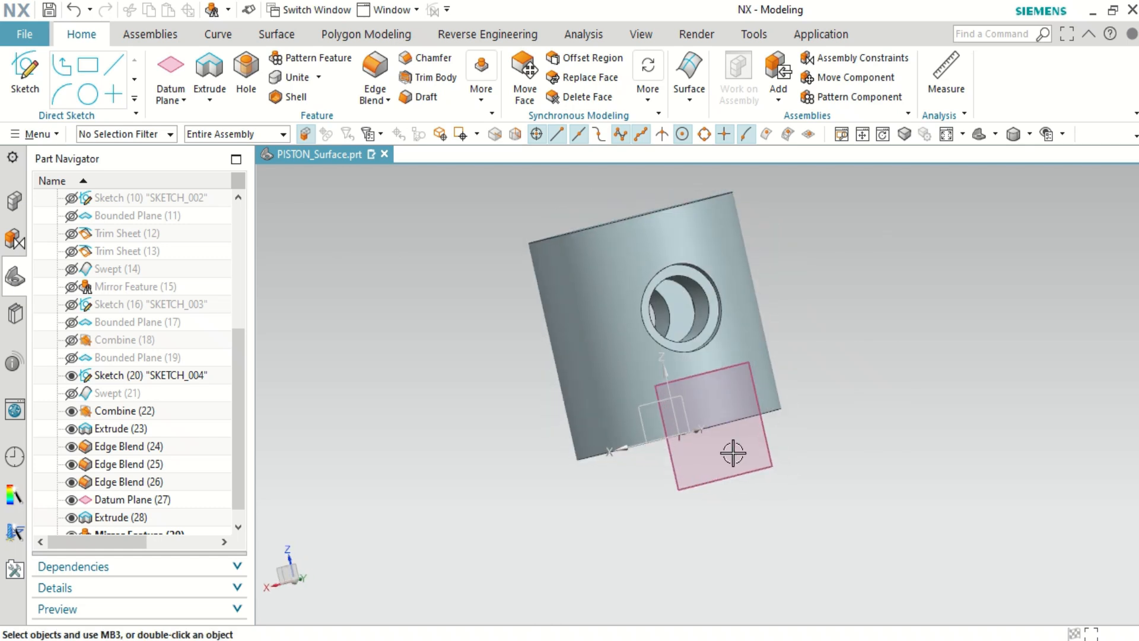
scroll(76, 521, down, 1)
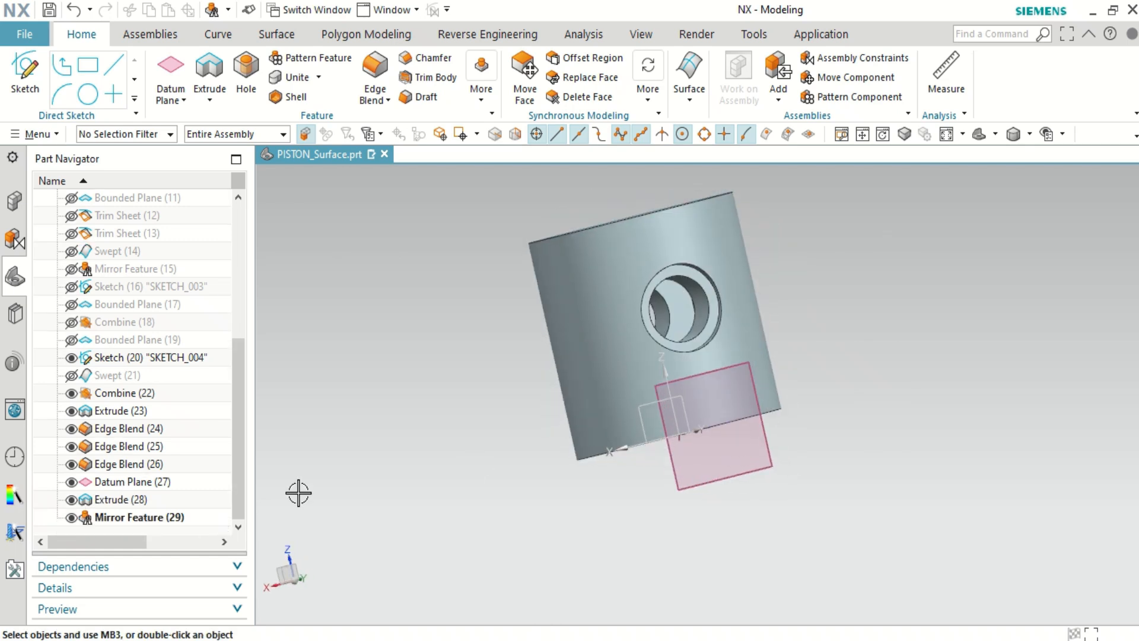
middle_drag(490, 444, 542, 450)
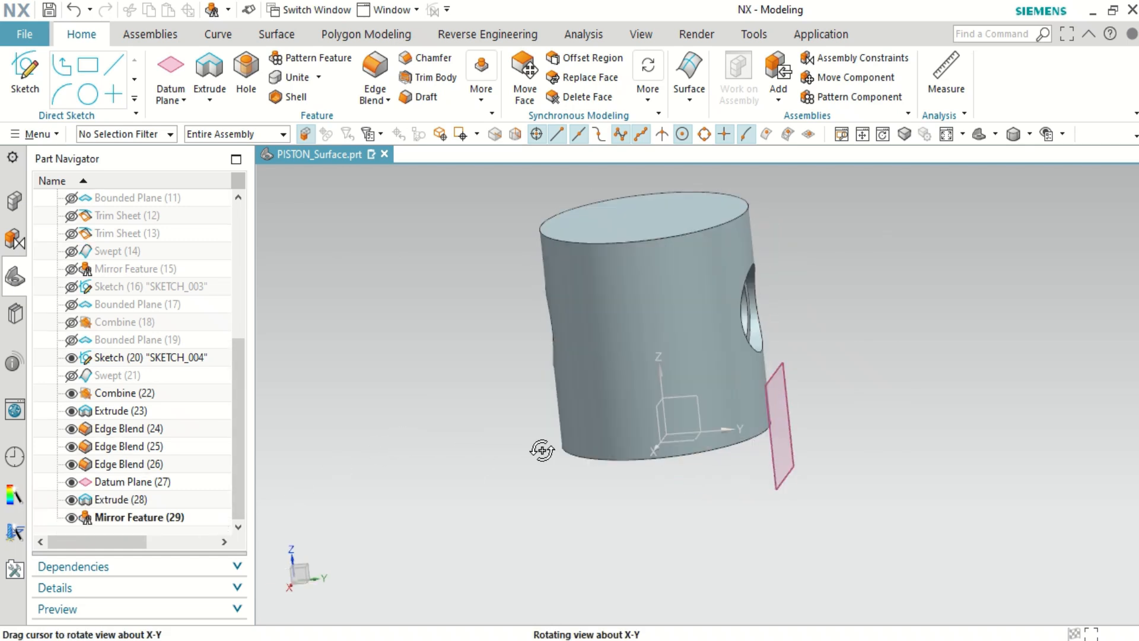
click(70, 482)
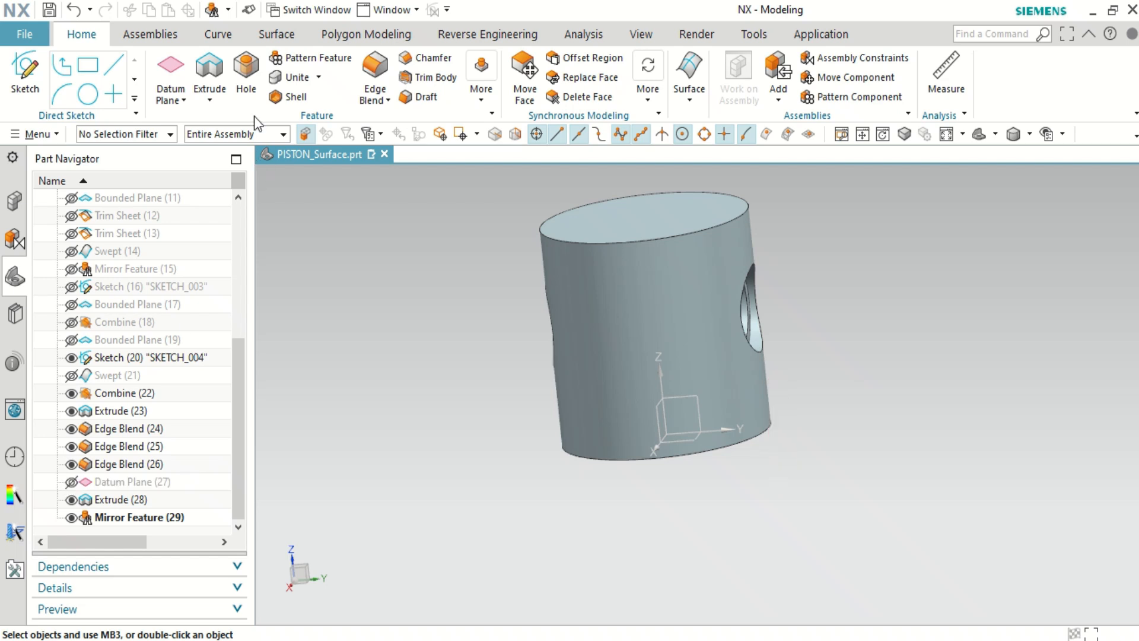
Step: Start a Revolve with a section sketch on the YZ plane and draw a rectangle about 3.5 by 2.5 mm across the outer wall near the crown
click(243, 147)
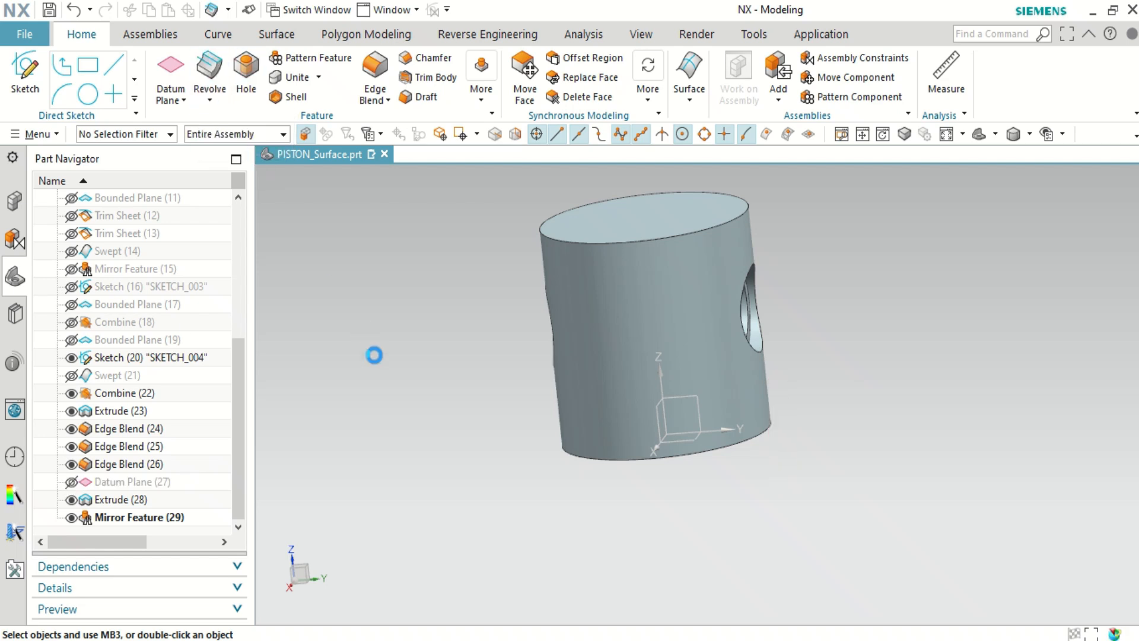
click(693, 402)
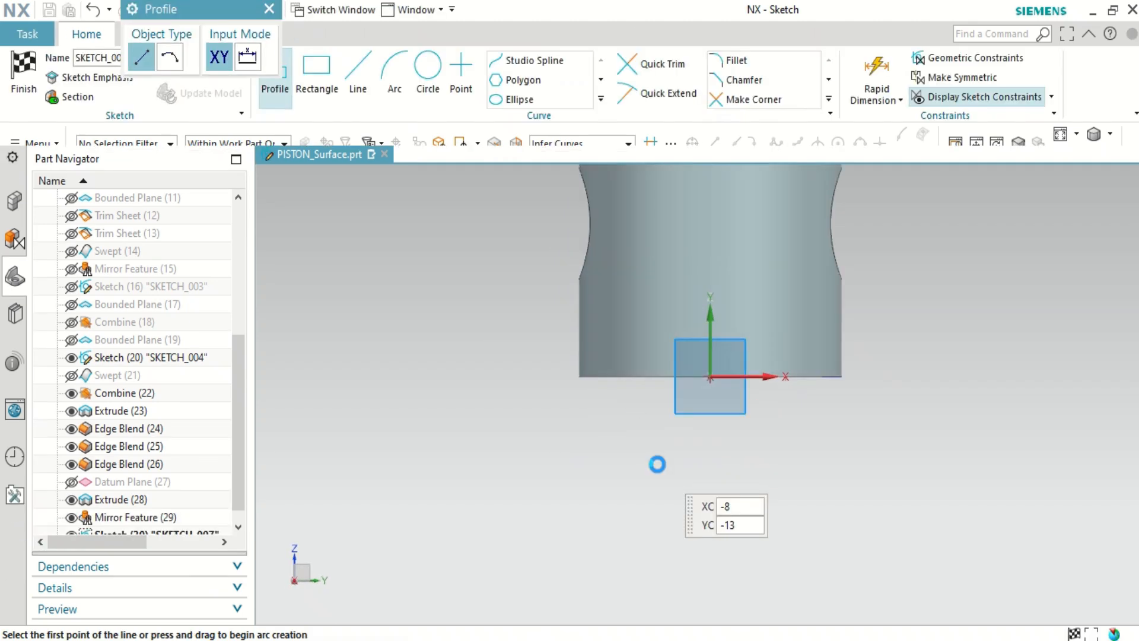
scroll(658, 464, down, 5)
scroll(722, 340, up, 6)
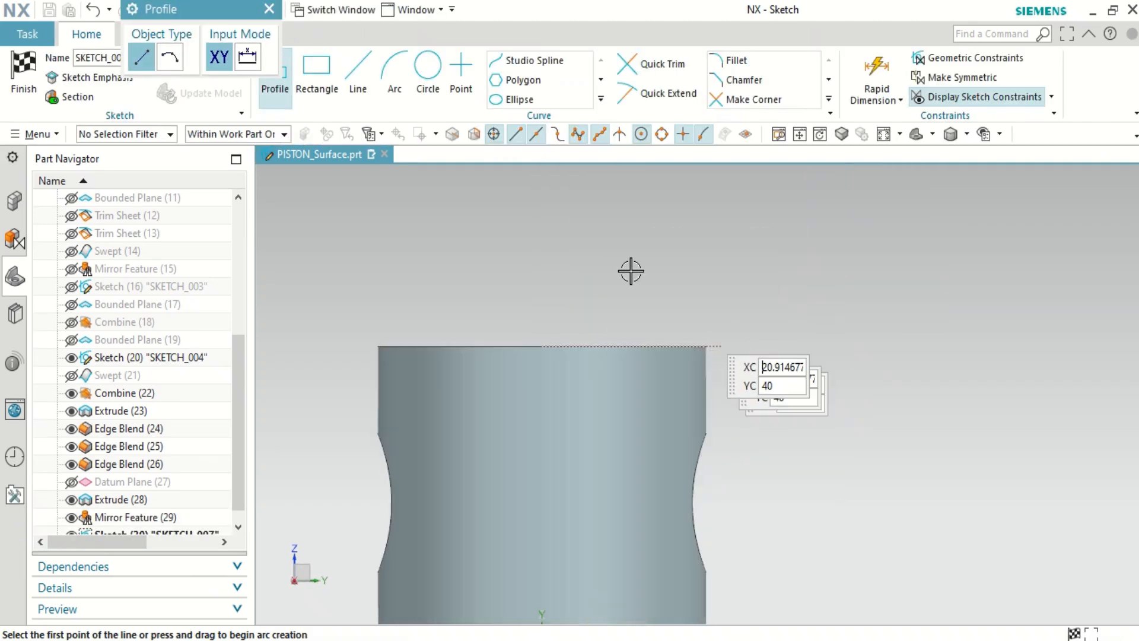
click(321, 67)
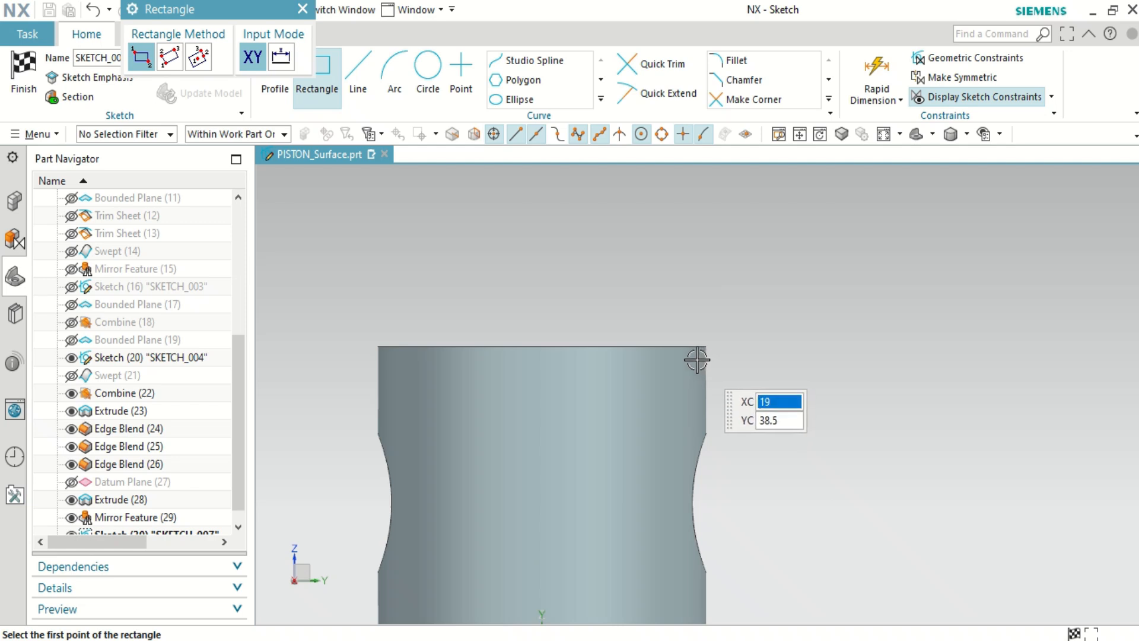
click(697, 361)
click(809, 378)
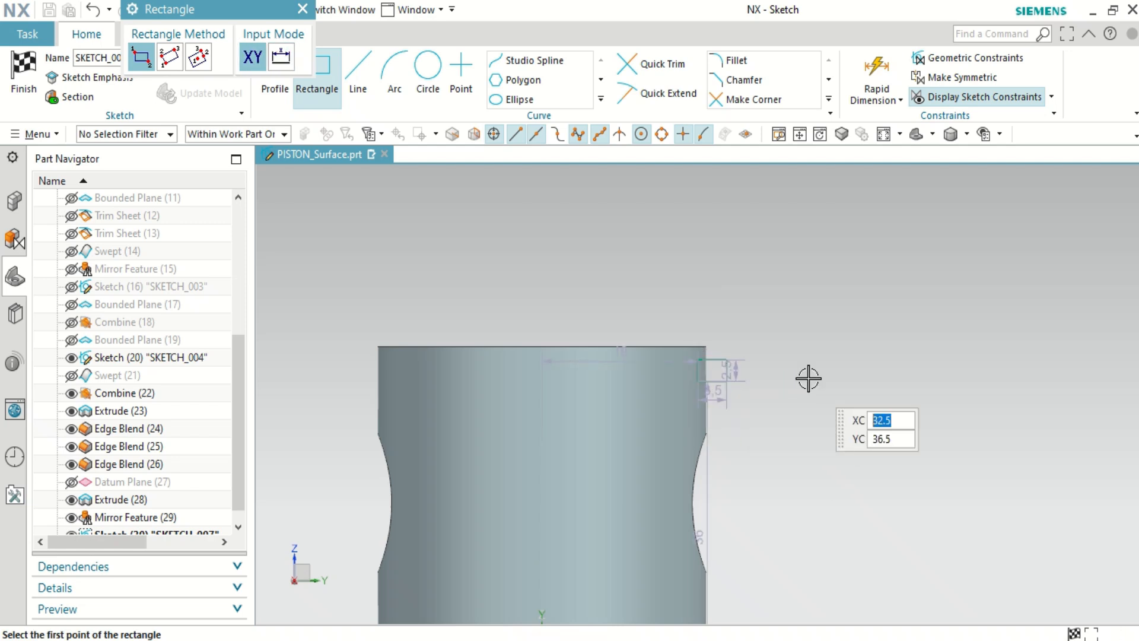
key(Escape)
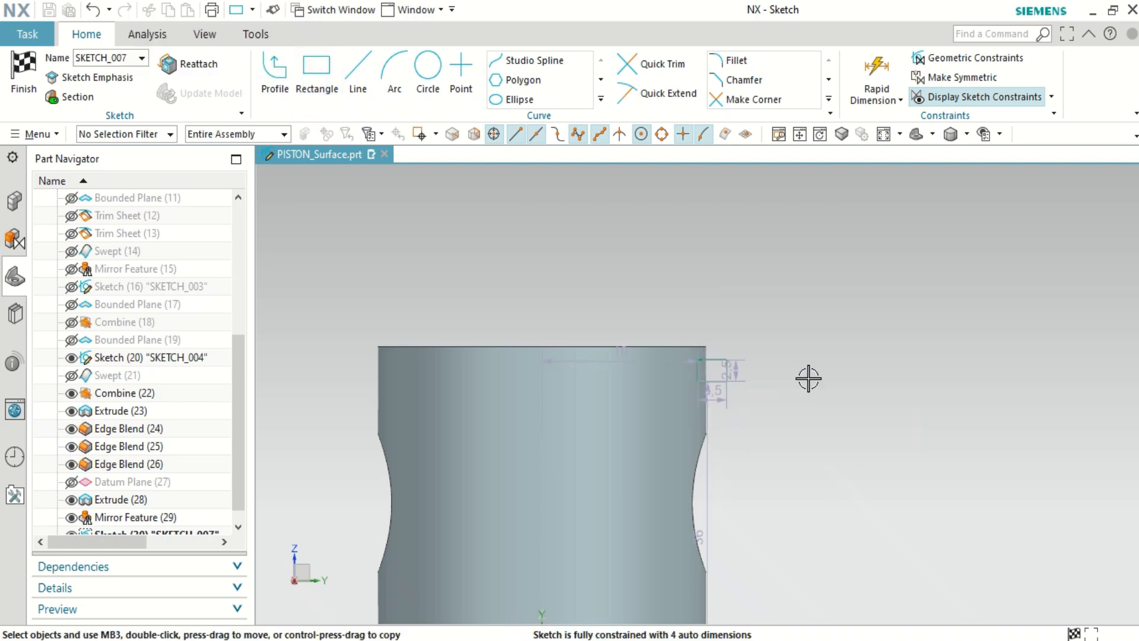
Step: Set the rectangle's lower edge 36 mm above the horizontal axis and its inner edge 18.5 mm from the vertical axis
click(700, 526)
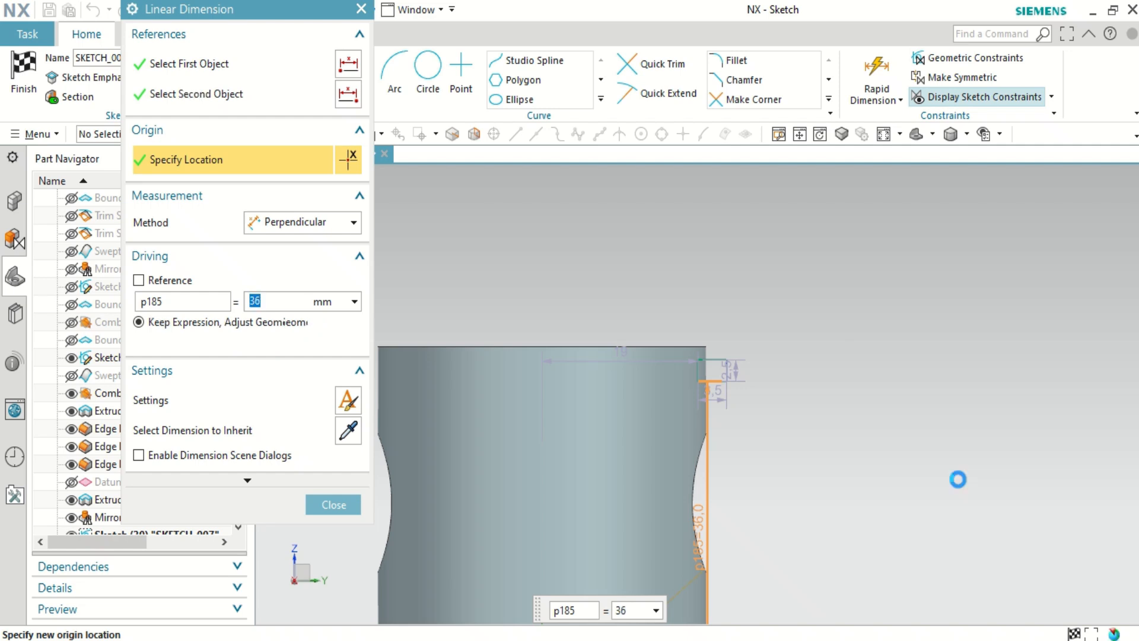
middle_click(907, 458)
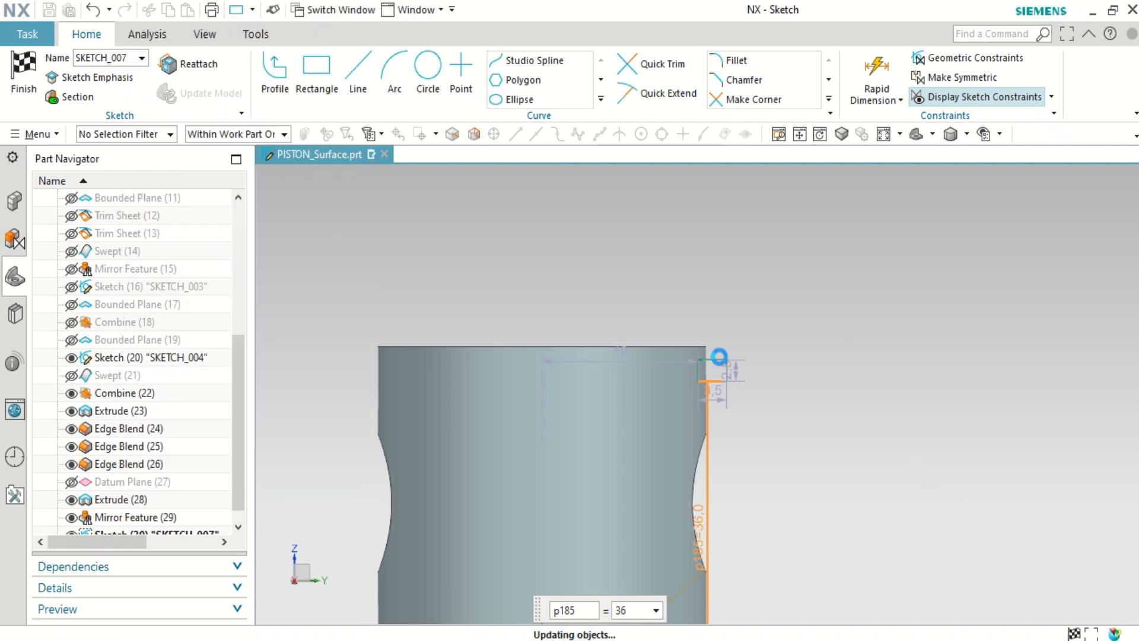
click(620, 360)
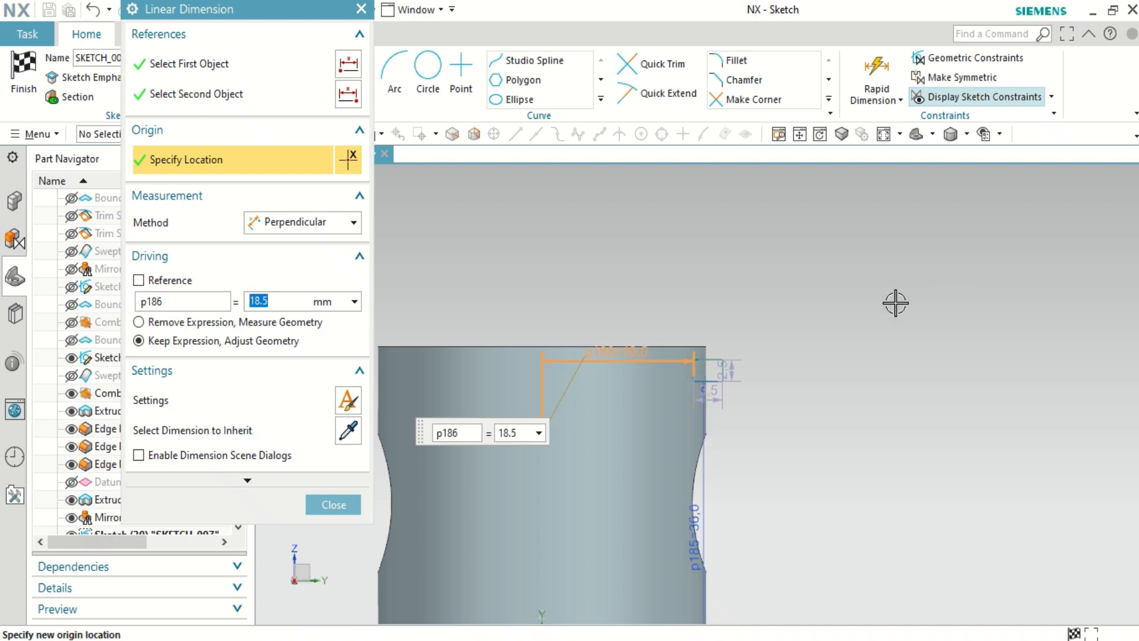
click(338, 504)
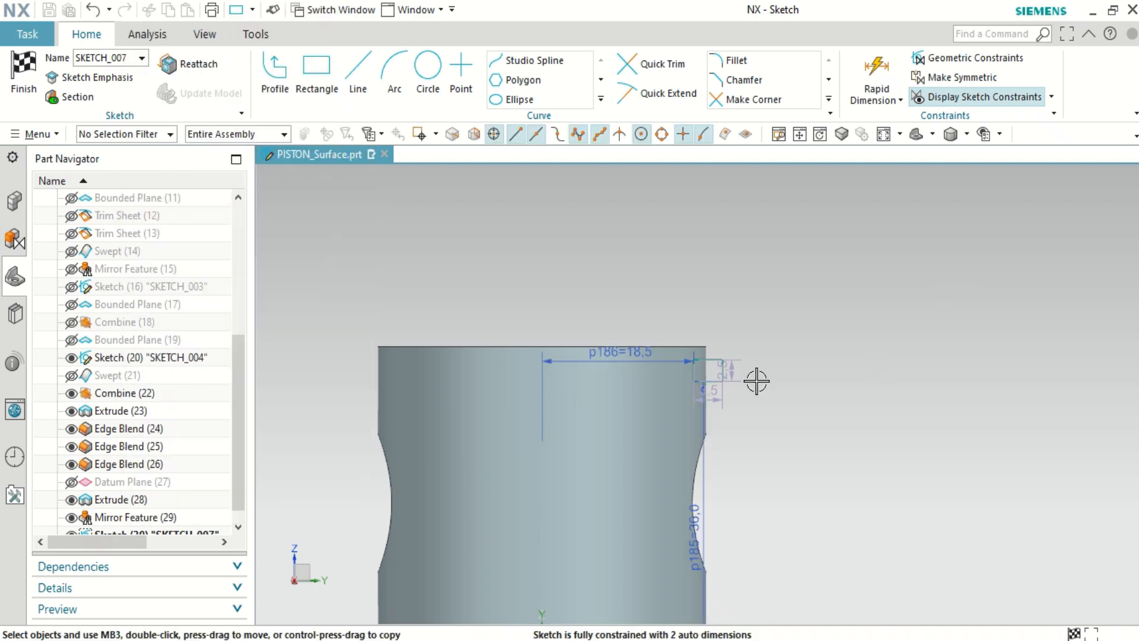
Step: Set the rectangle's height to 1 mm and its width to 2 mm, and finish the sketch
scroll(756, 380, up, 3)
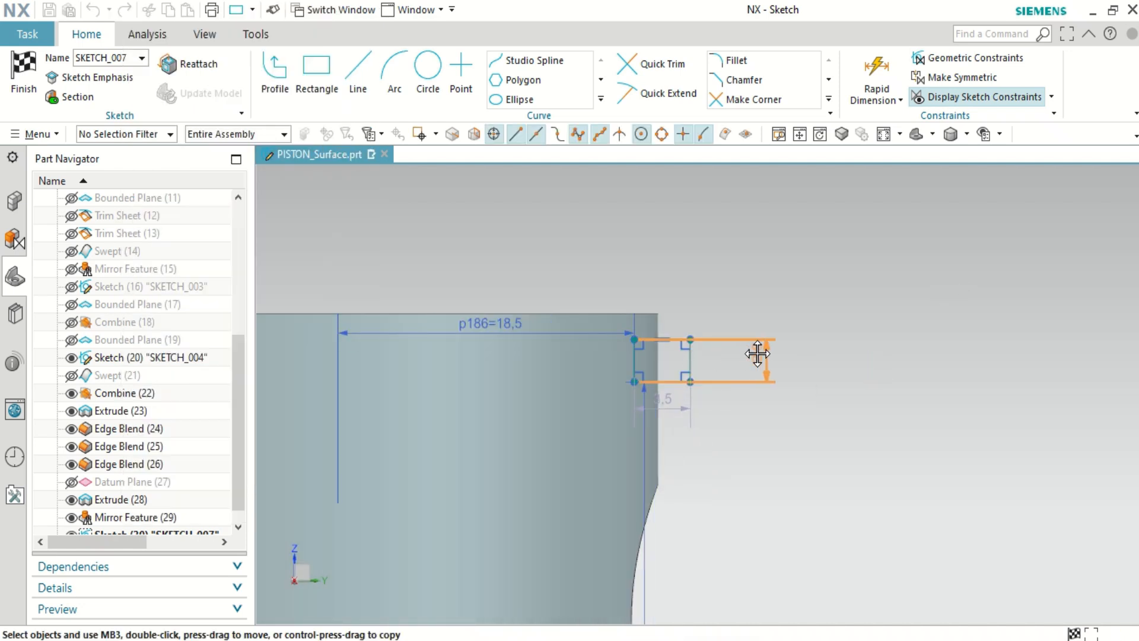
double_click(765, 357)
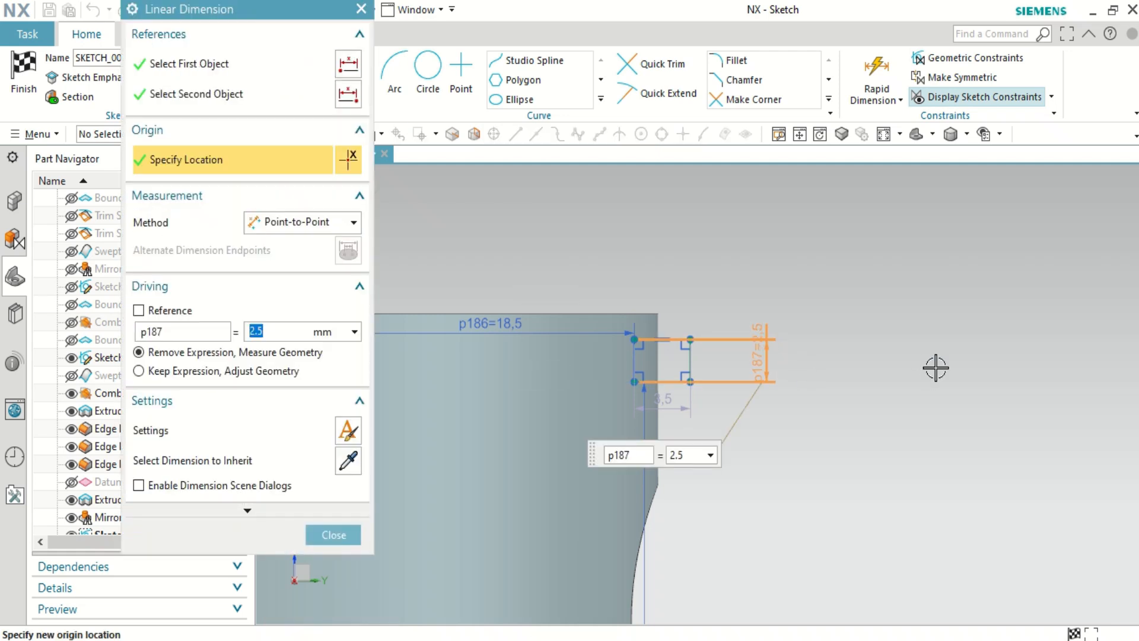
key(Return)
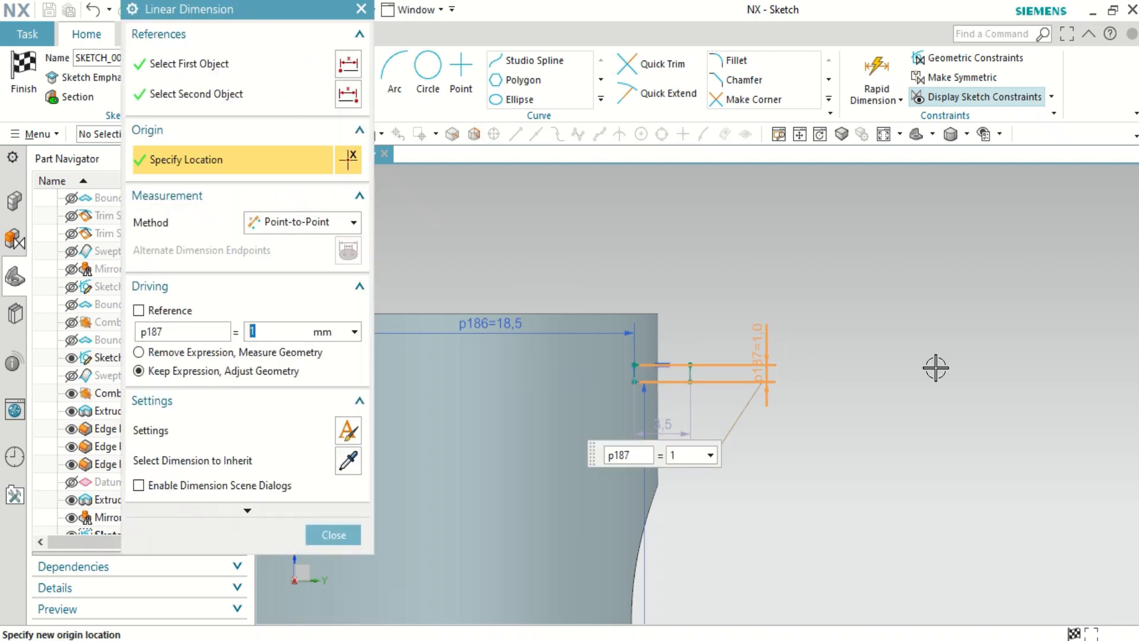
middle_click(816, 433)
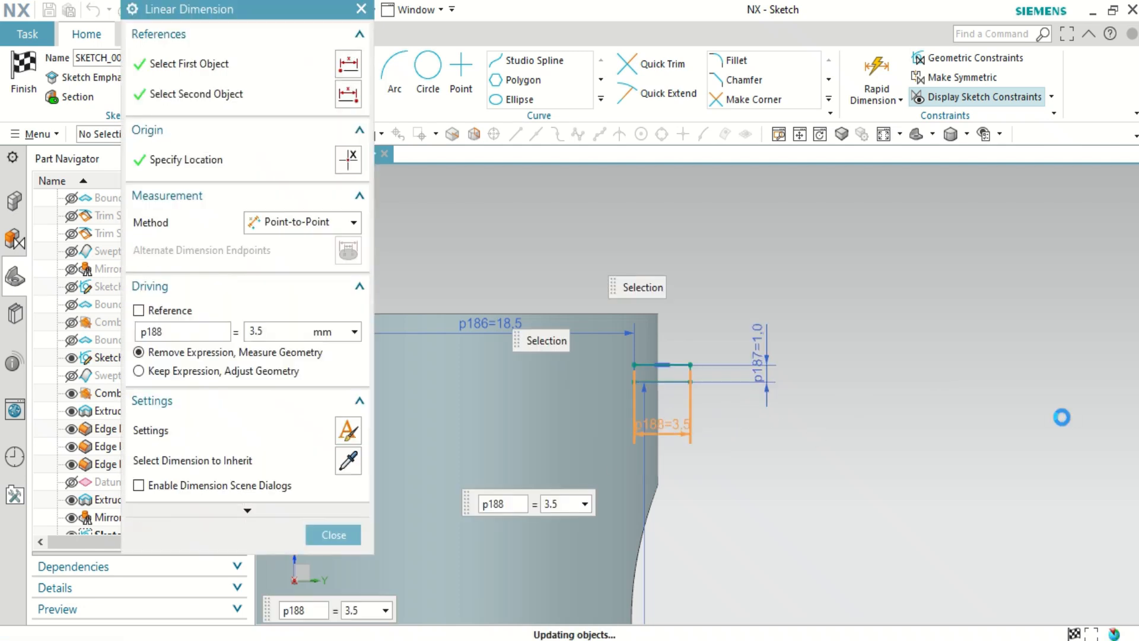
key(Return)
click(349, 542)
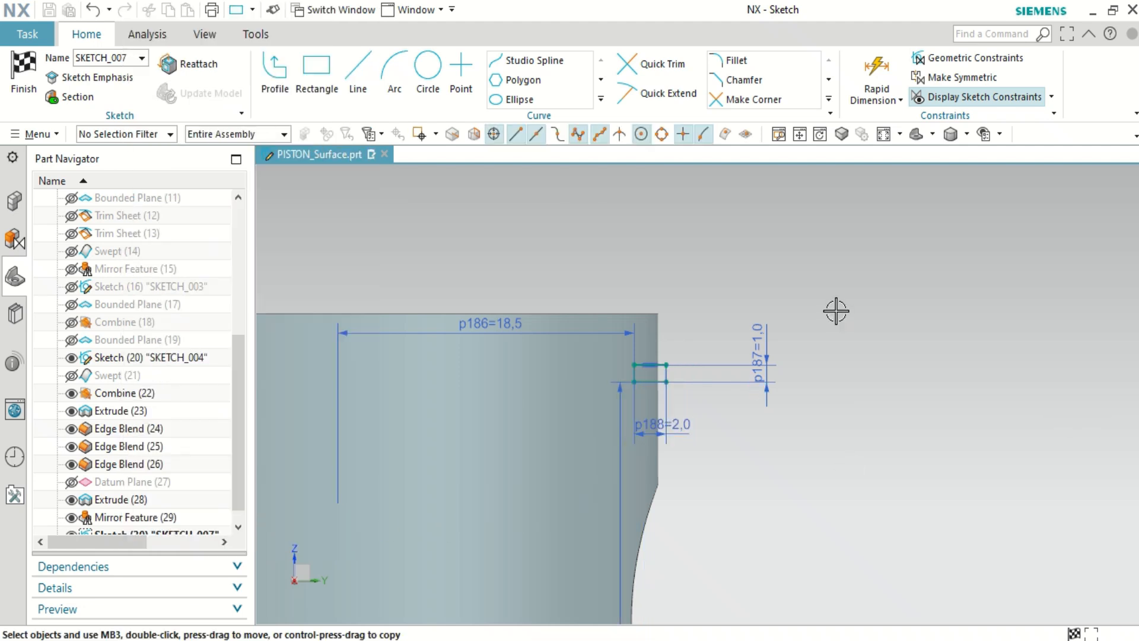
scroll(836, 311, down, 3)
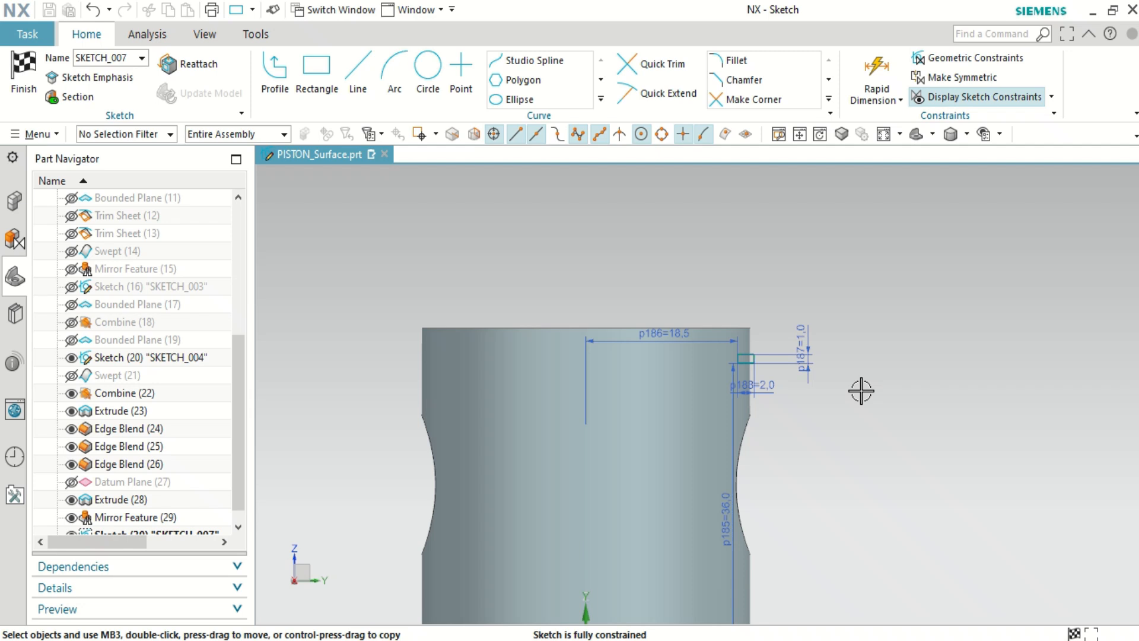
scroll(860, 391, down, 1)
key(ctrl+q)
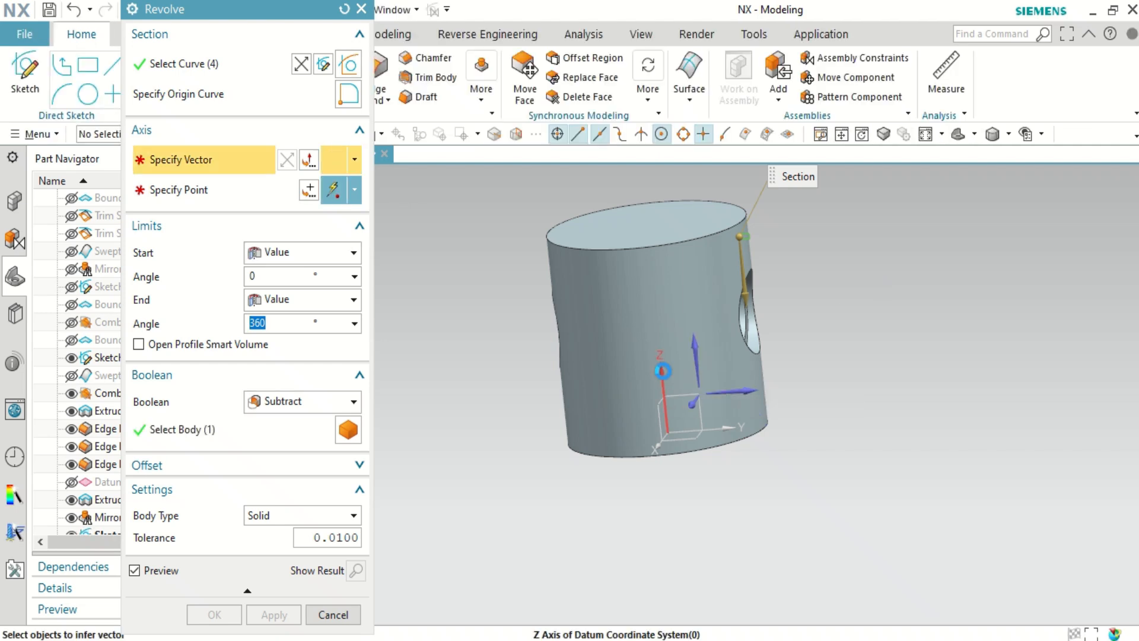
Step: Revolve the rectangle 360° about the datum Z axis as a Subtract to cut a ring groove in the piston
click(663, 370)
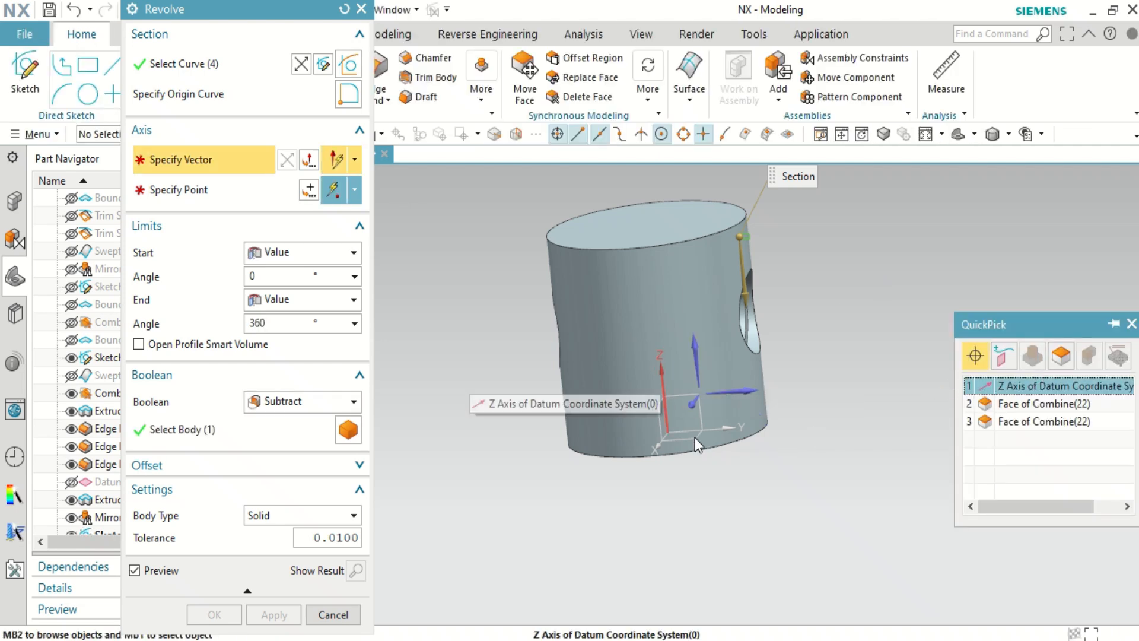
click(1009, 386)
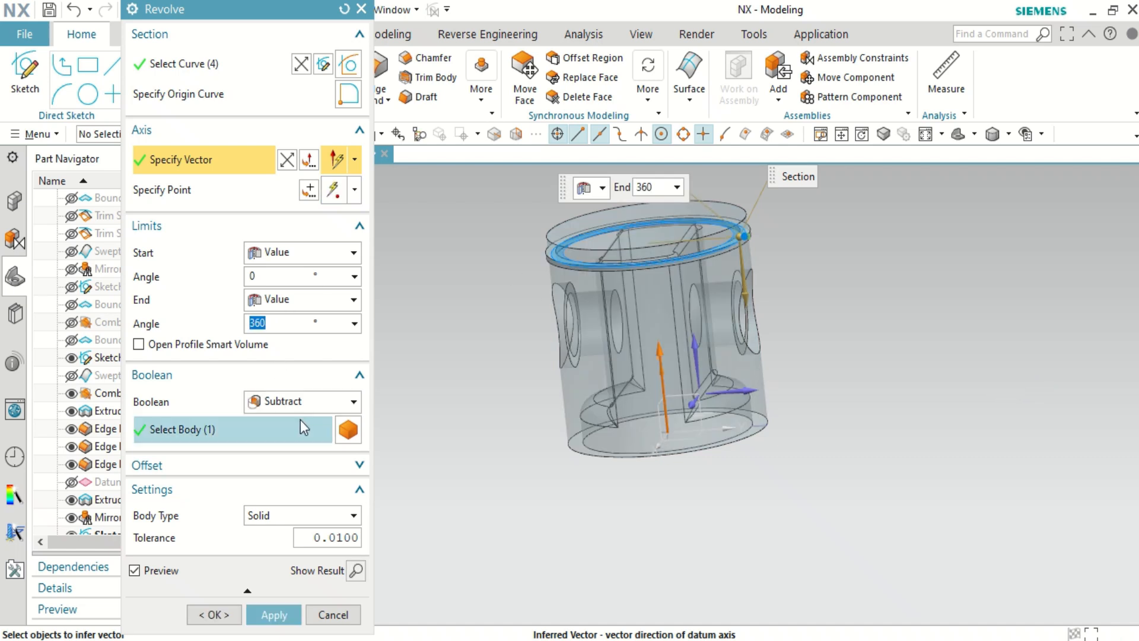
click(355, 573)
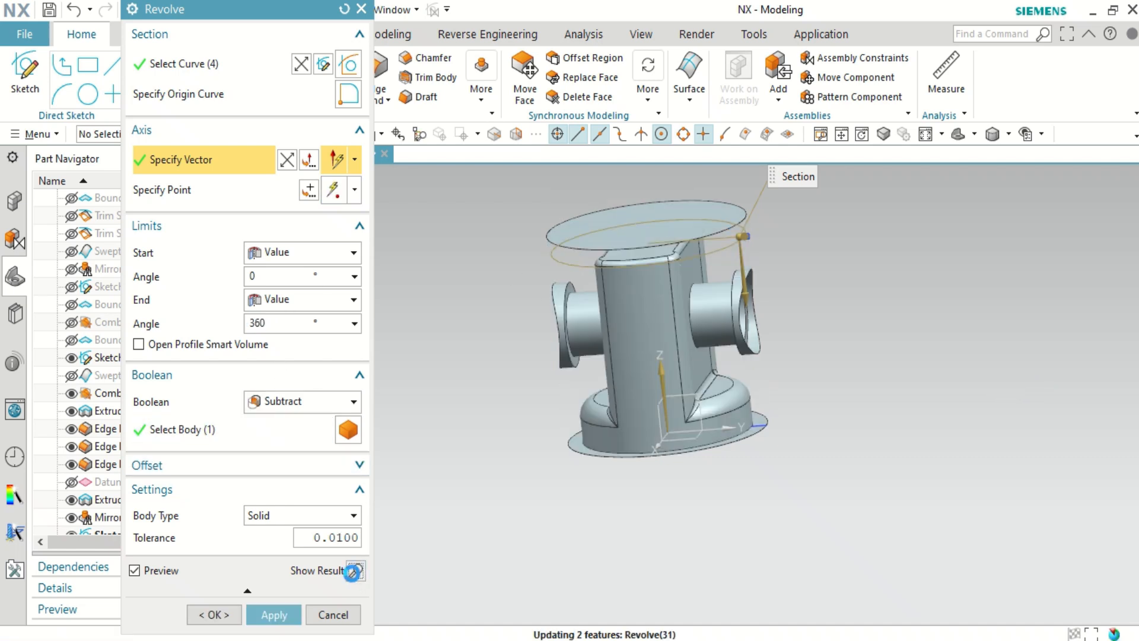
click(228, 614)
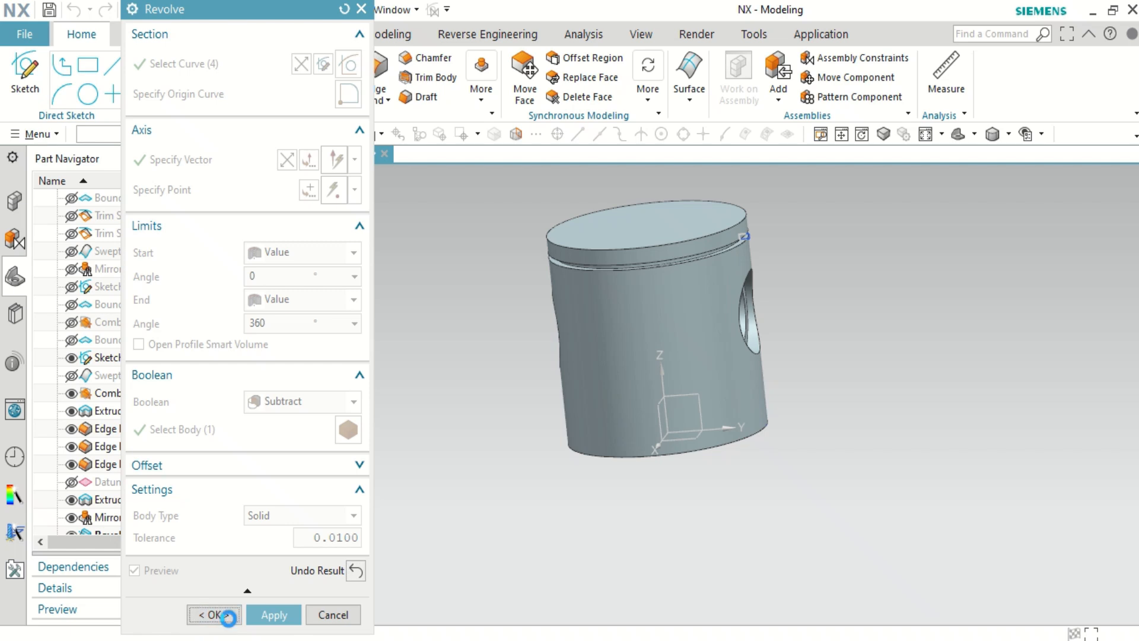
Step: Set up a linear Pattern Feature of the revolved groove with count 2 along the reversed Z axis
click(140, 517)
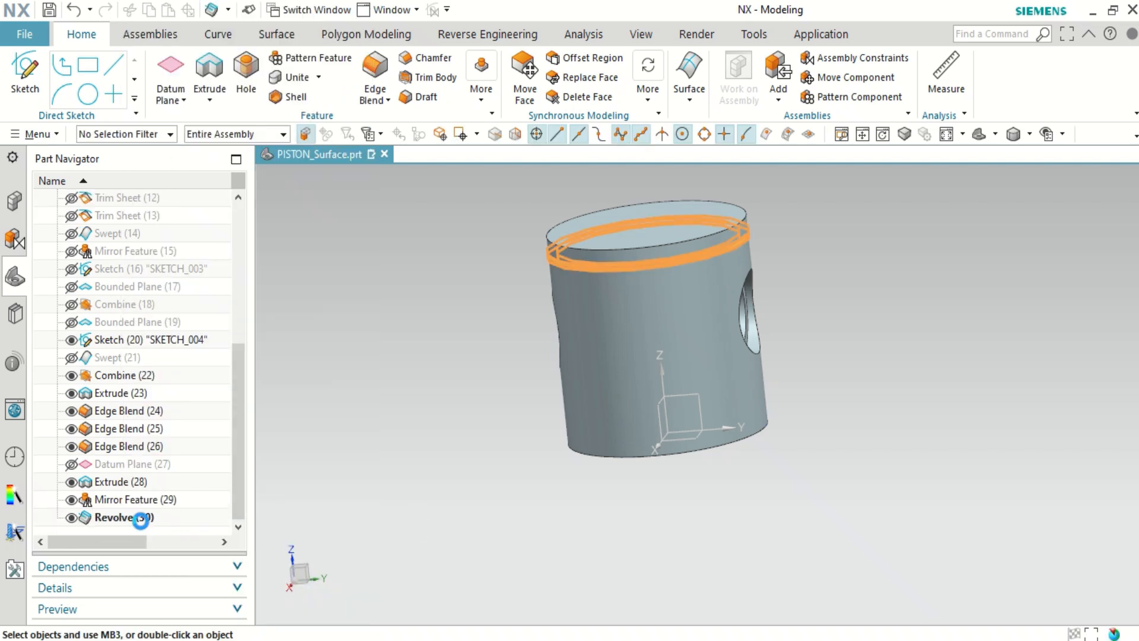
click(346, 61)
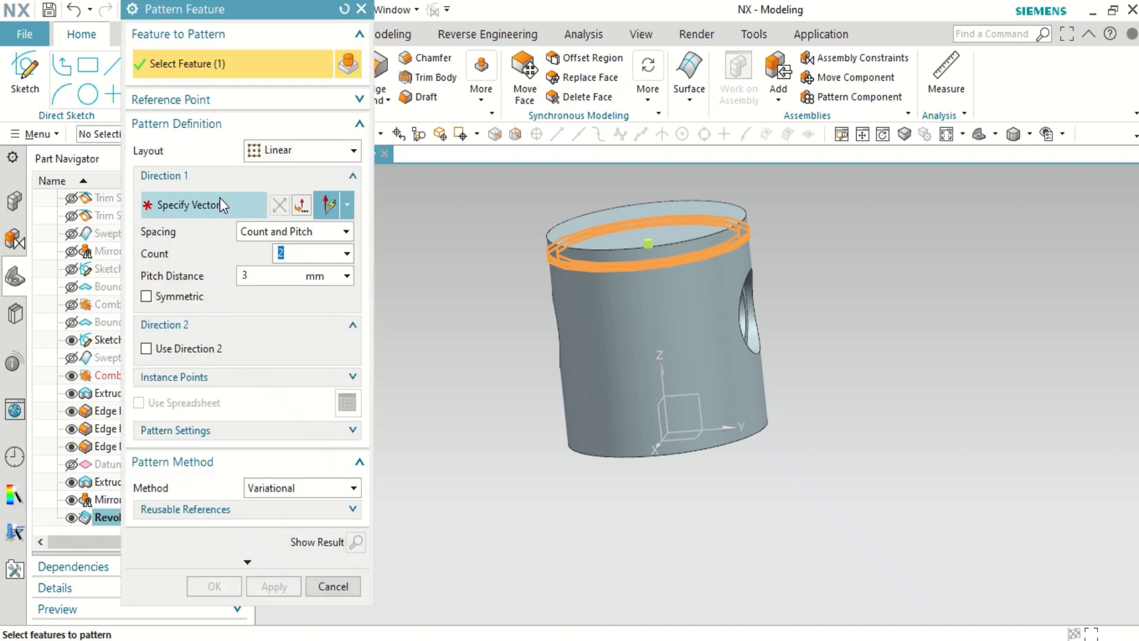
click(221, 204)
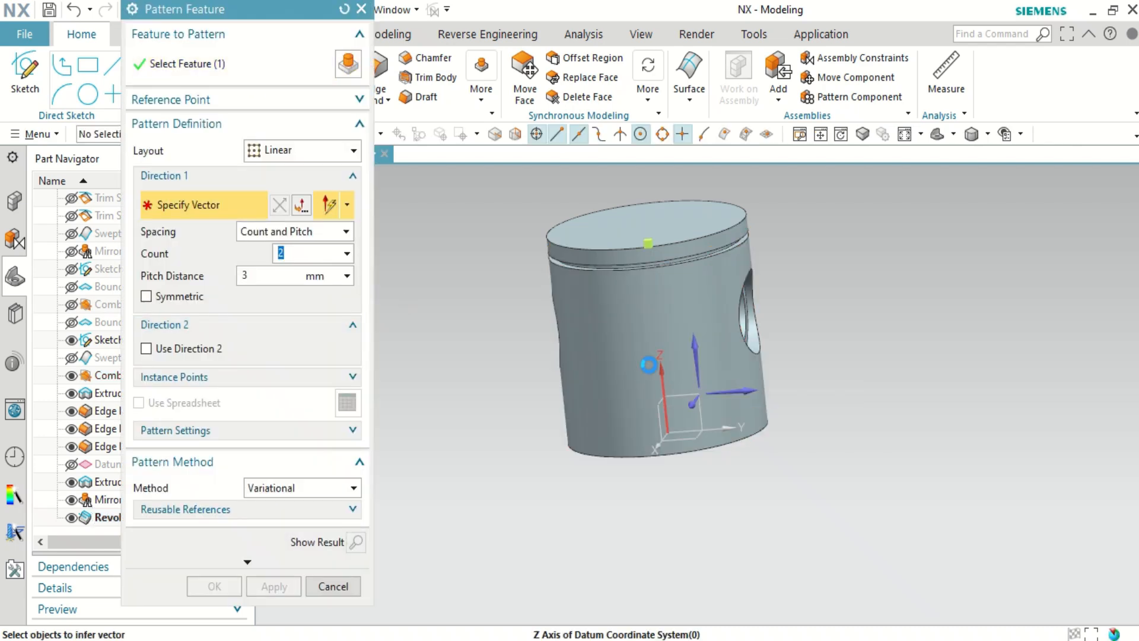
click(660, 373)
click(280, 207)
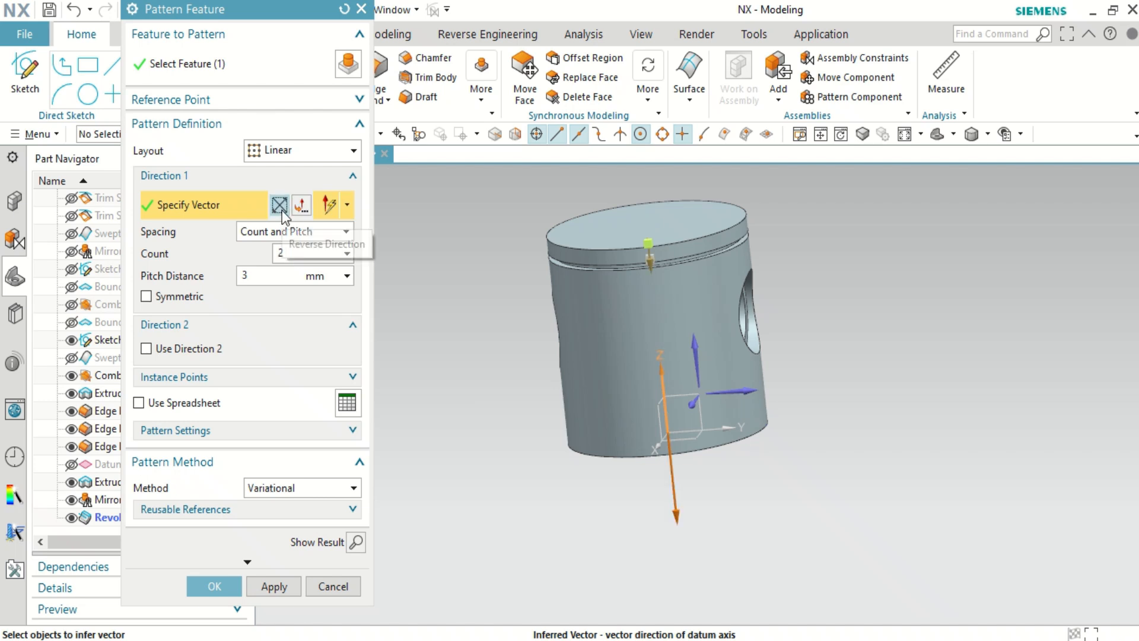
Step: Try a pitch distance of 4 mm for the groove pattern and preview the result
click(268, 281)
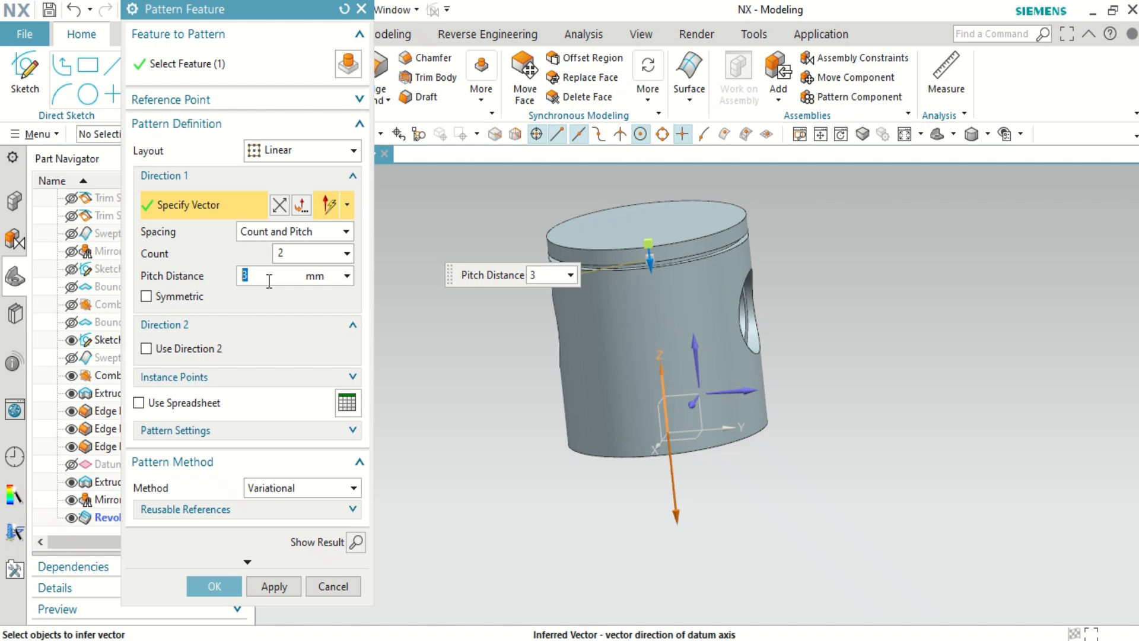
key(Tab)
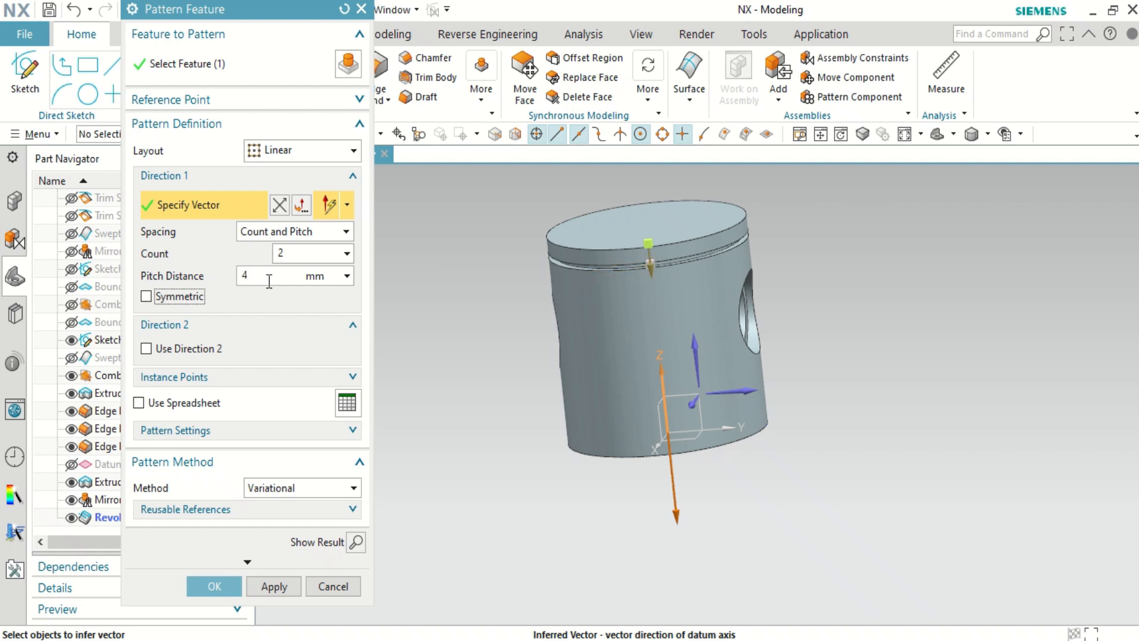
middle_drag(704, 267, 835, 215)
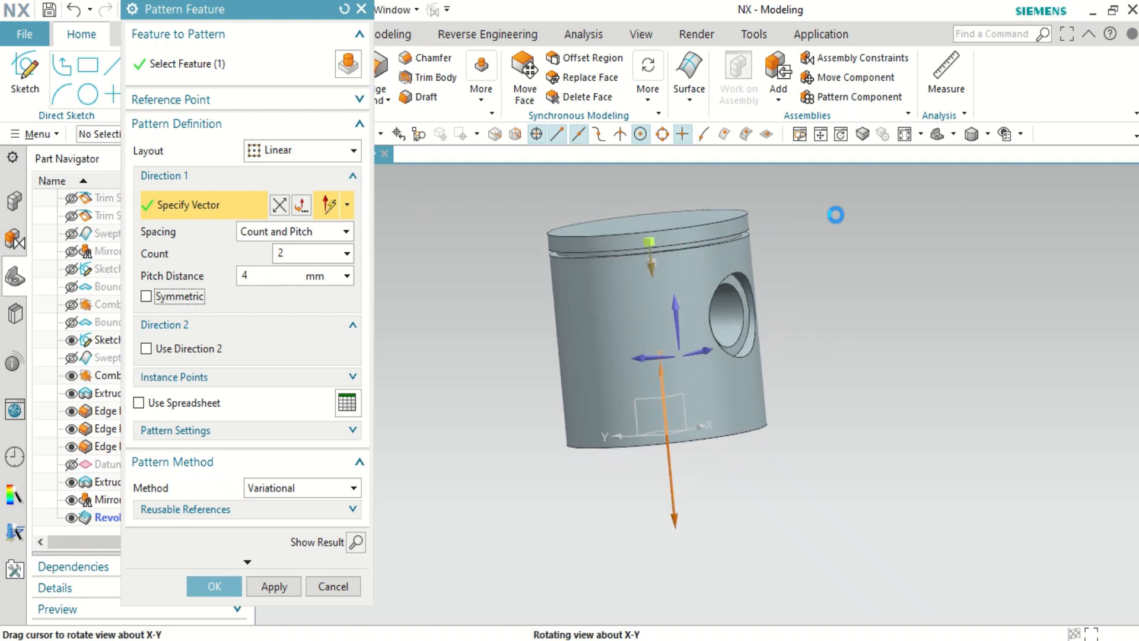
click(355, 542)
middle_drag(574, 434, 616, 436)
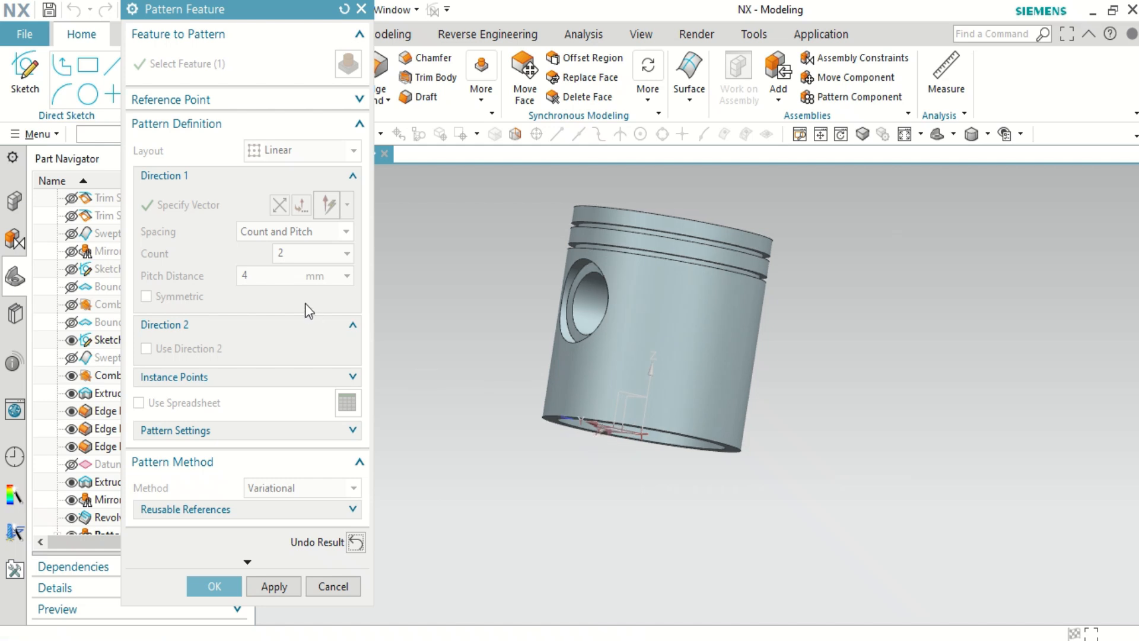
click(356, 541)
Step: Set the groove pattern's pitch distance to 3 mm, preview it and create the pattern
double_click(265, 277)
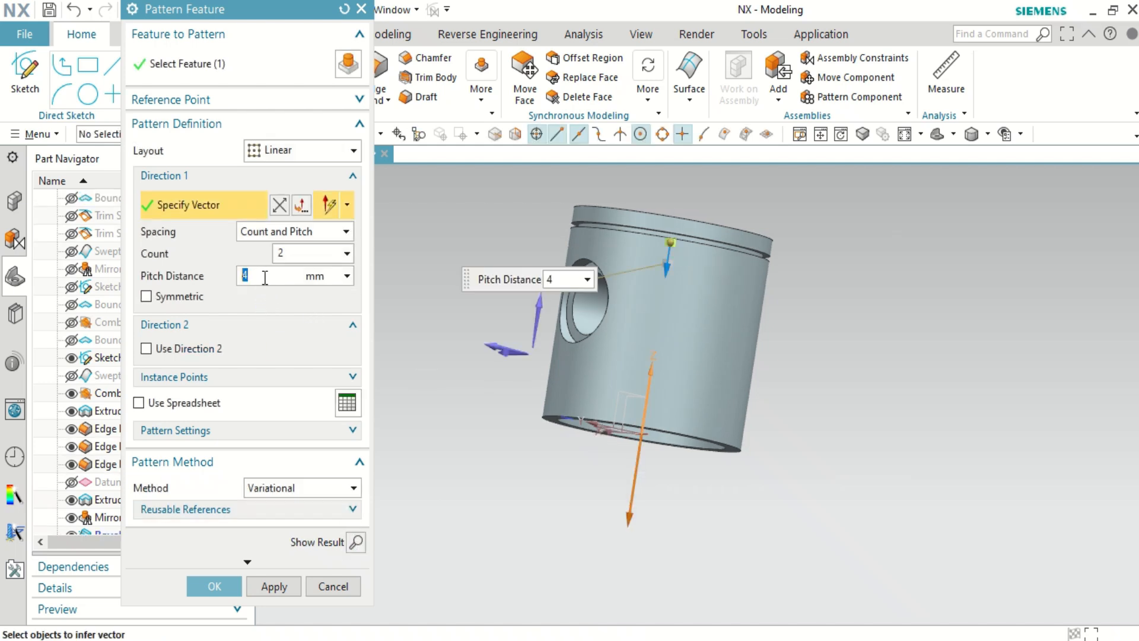
key(Tab)
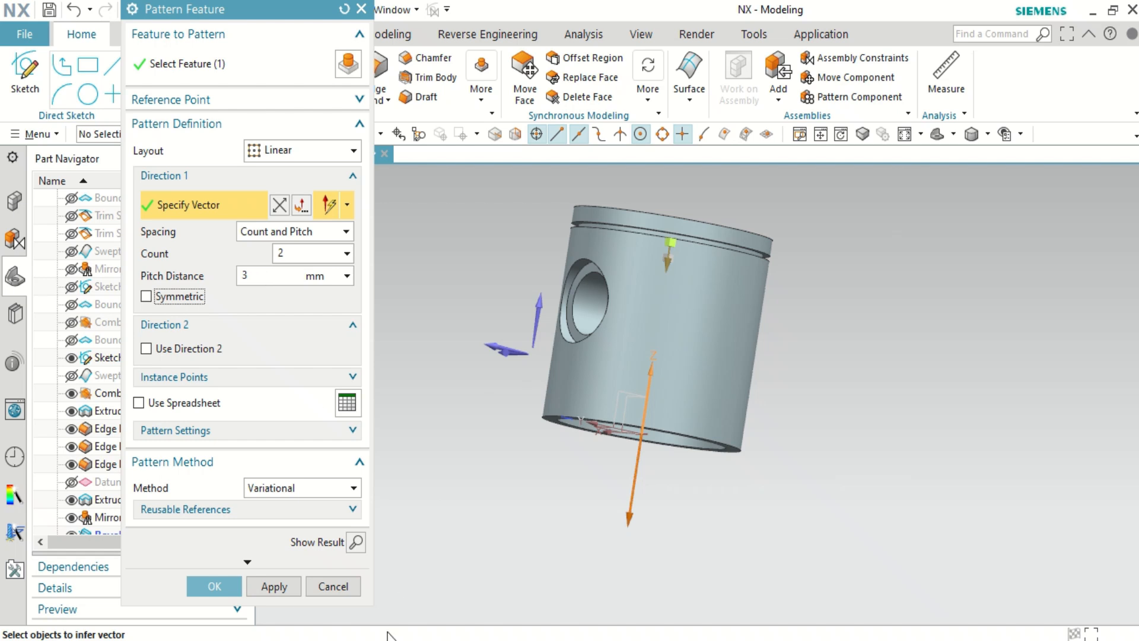
click(356, 546)
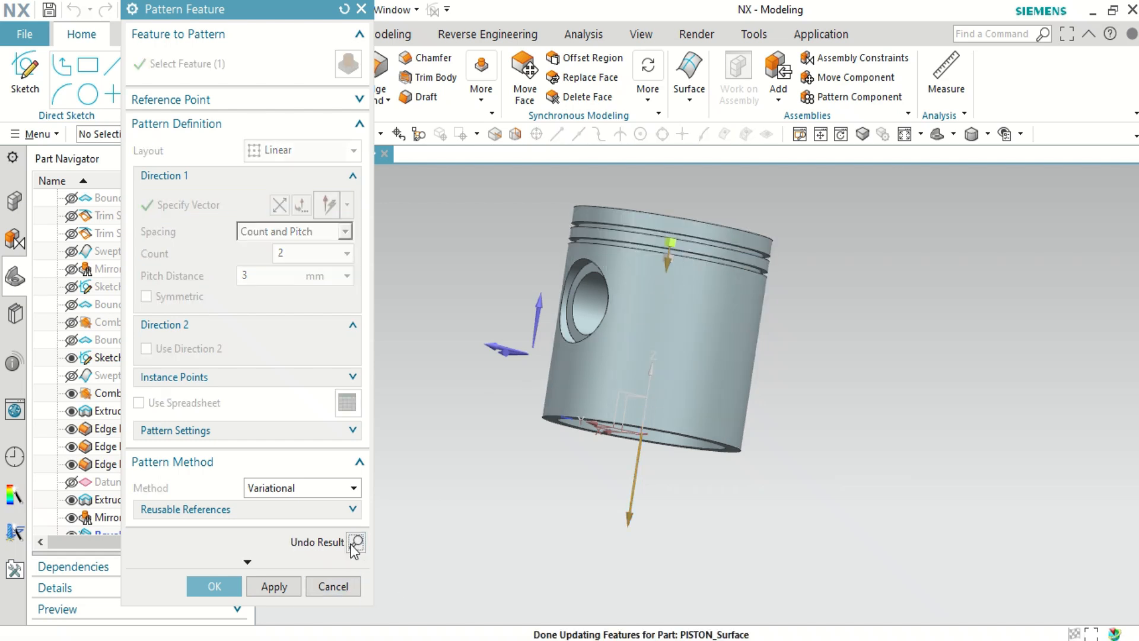
click(217, 582)
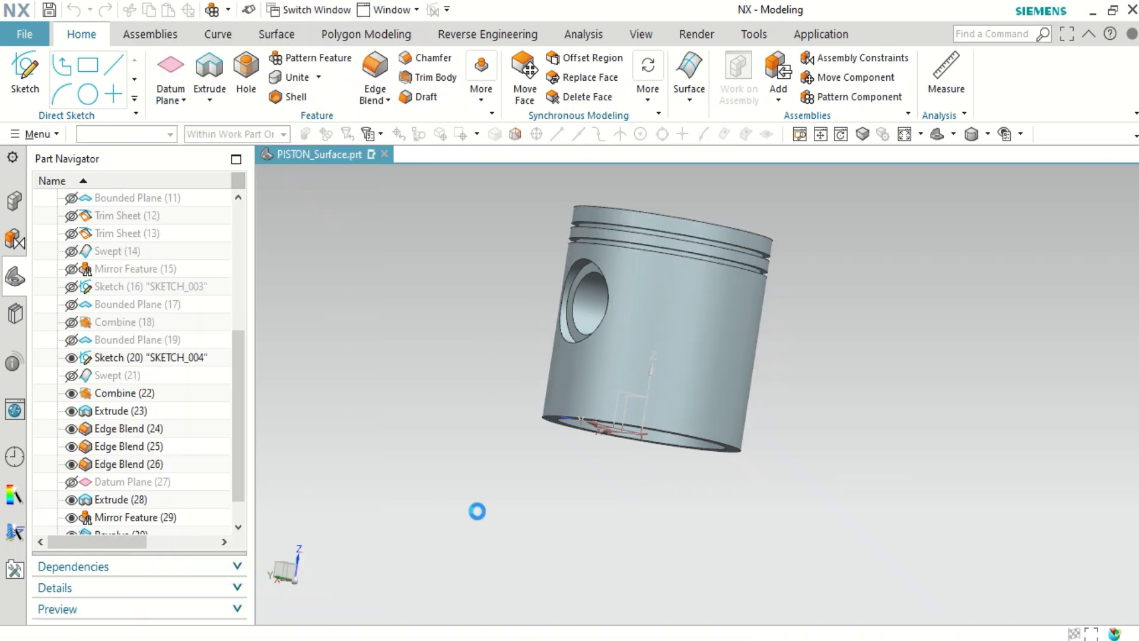
Step: Set up a symmetric Chamfer with a 1 mm distance on the outer edge of the piston's crown
middle_drag(717, 418, 600, 210)
scroll(541, 171, up, 2)
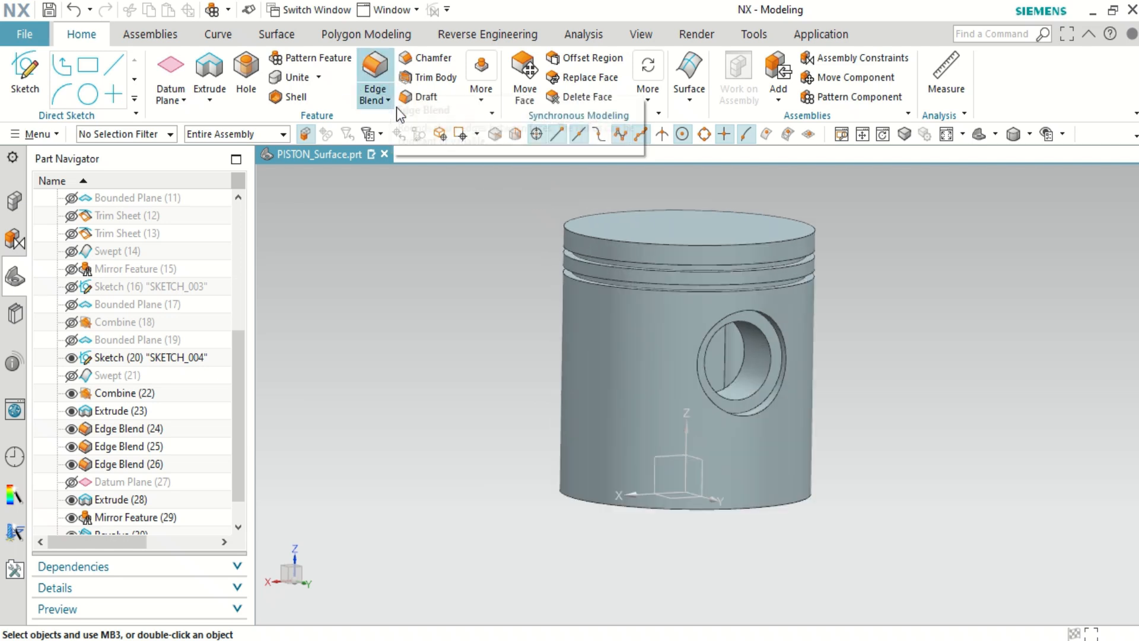
click(429, 58)
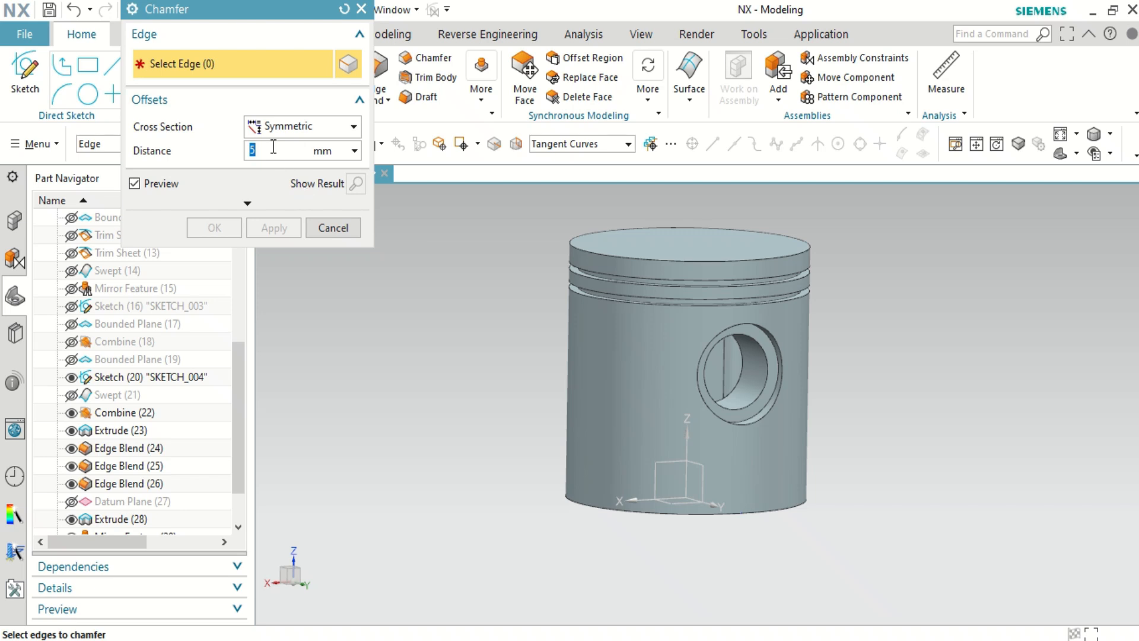
key(Tab)
click(567, 237)
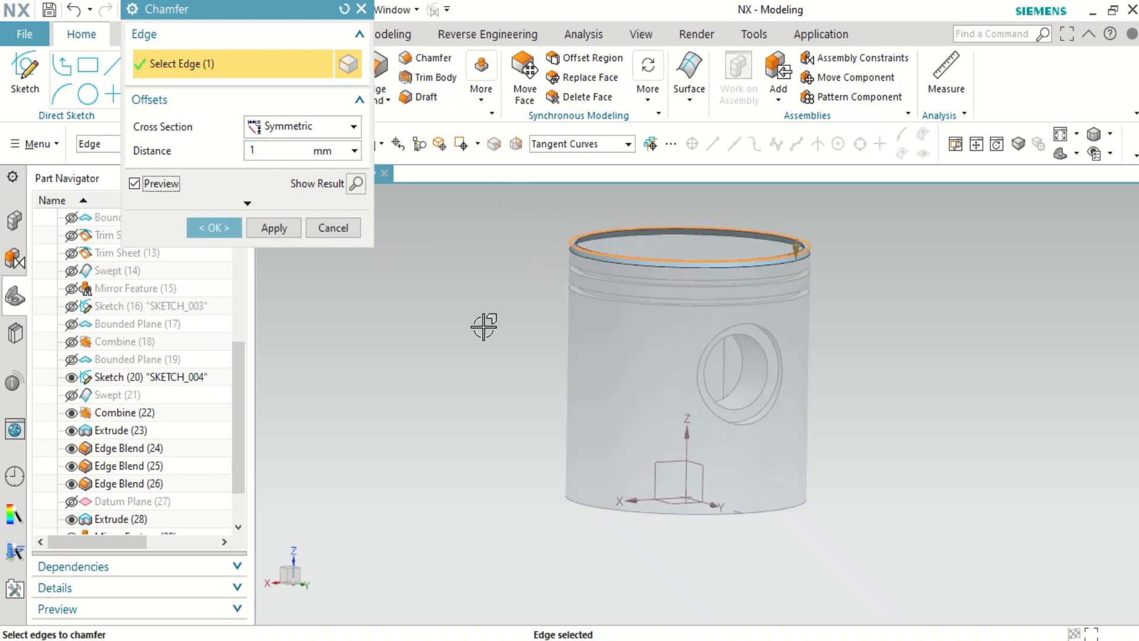
Step: Set the chamfer distance to 0.5 mm, add the outer and inner edges of the piston's open end, and create the chamfer
middle_drag(478, 338, 569, 306)
click(262, 149)
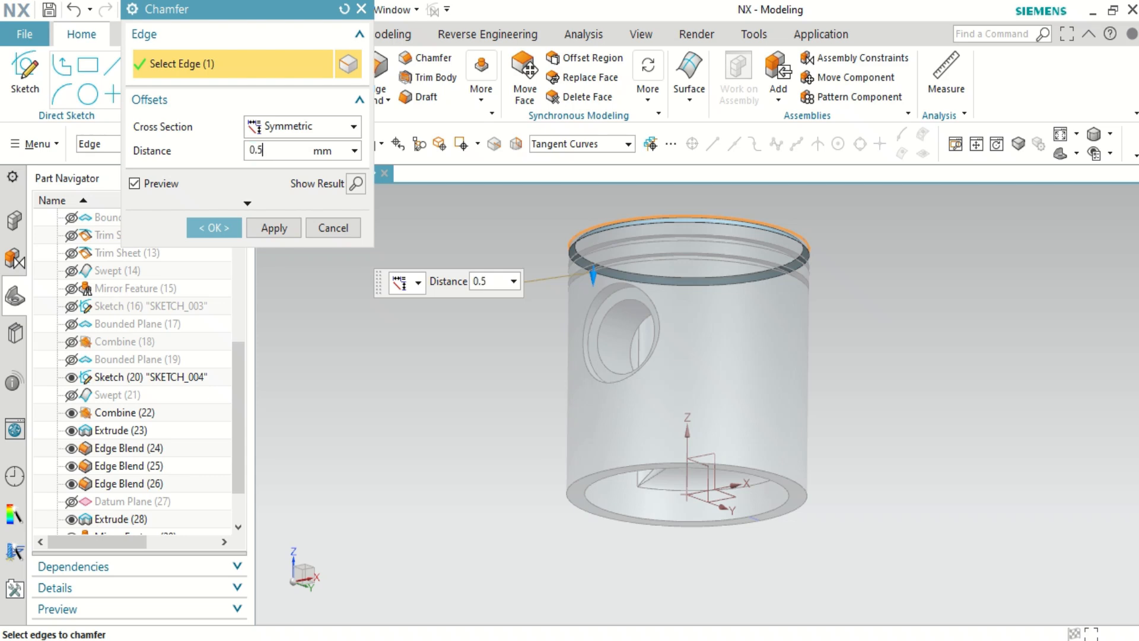
text(0.5)
key(Tab)
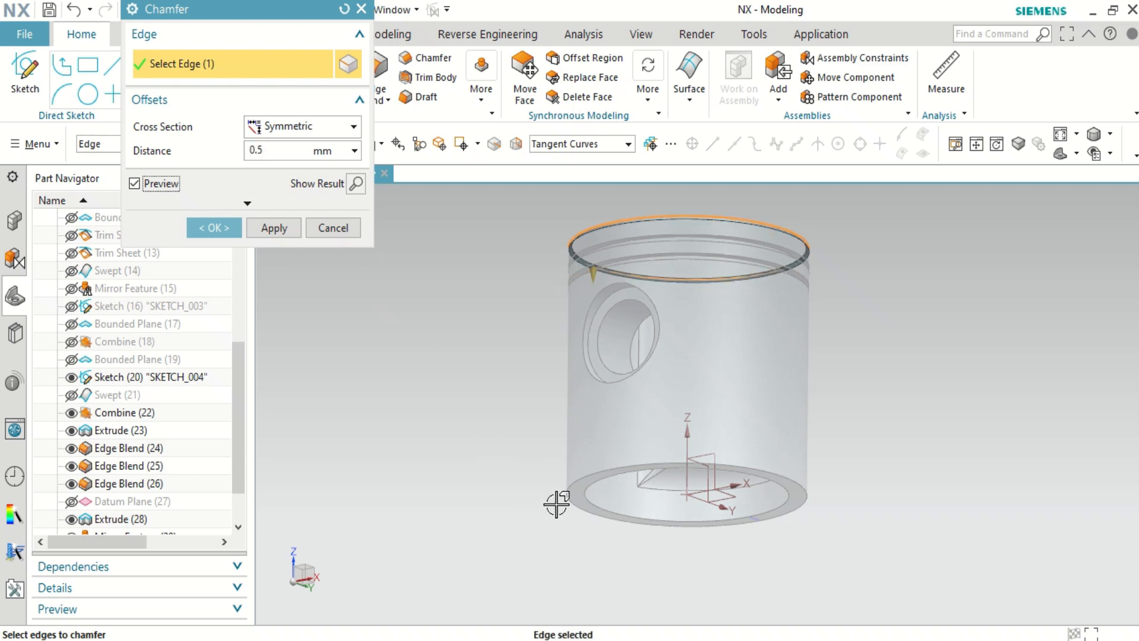
click(590, 525)
click(589, 497)
click(274, 228)
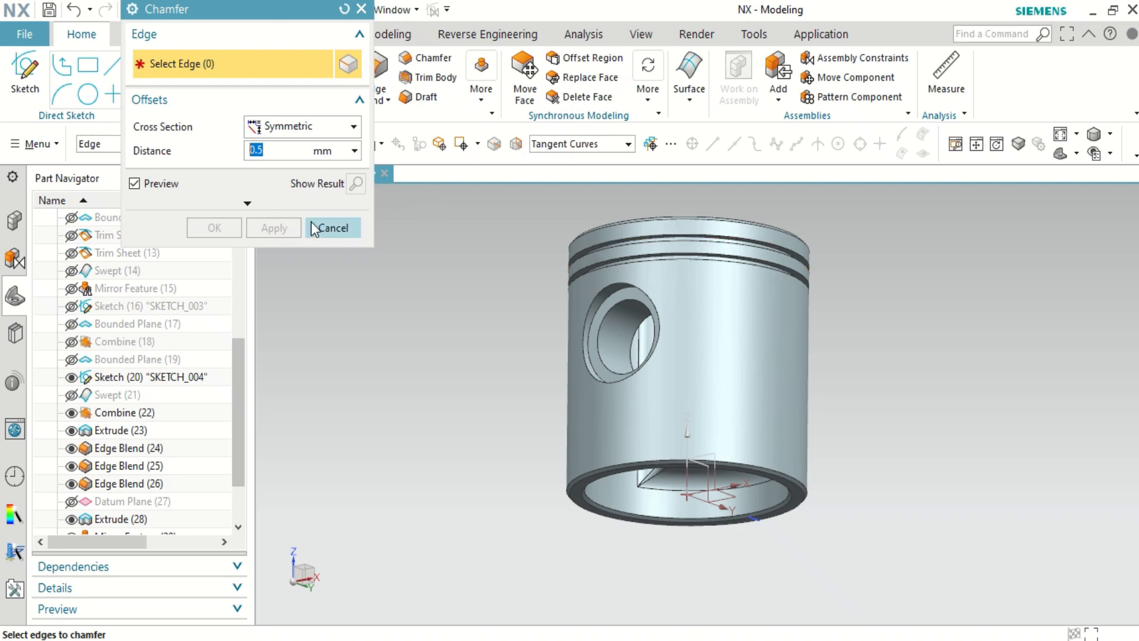
click(334, 228)
Step: Inspect the finished piston from all sides, including the chamfered edges, ring grooves, pin holes and hollow interior
middle_drag(546, 343, 481, 345)
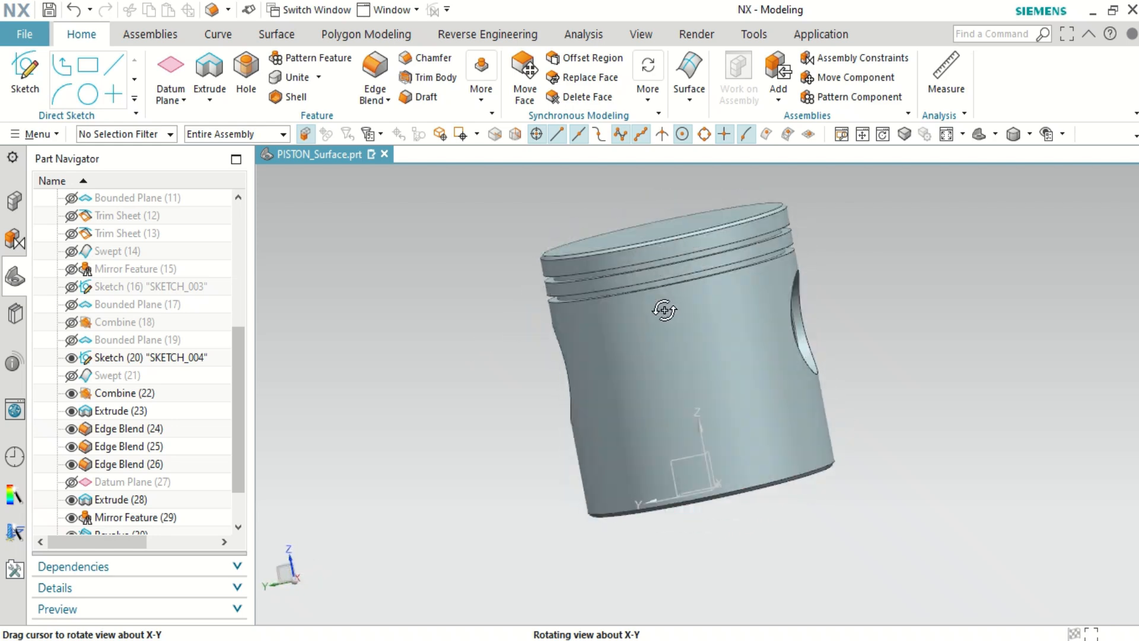
middle_drag(626, 332, 573, 346)
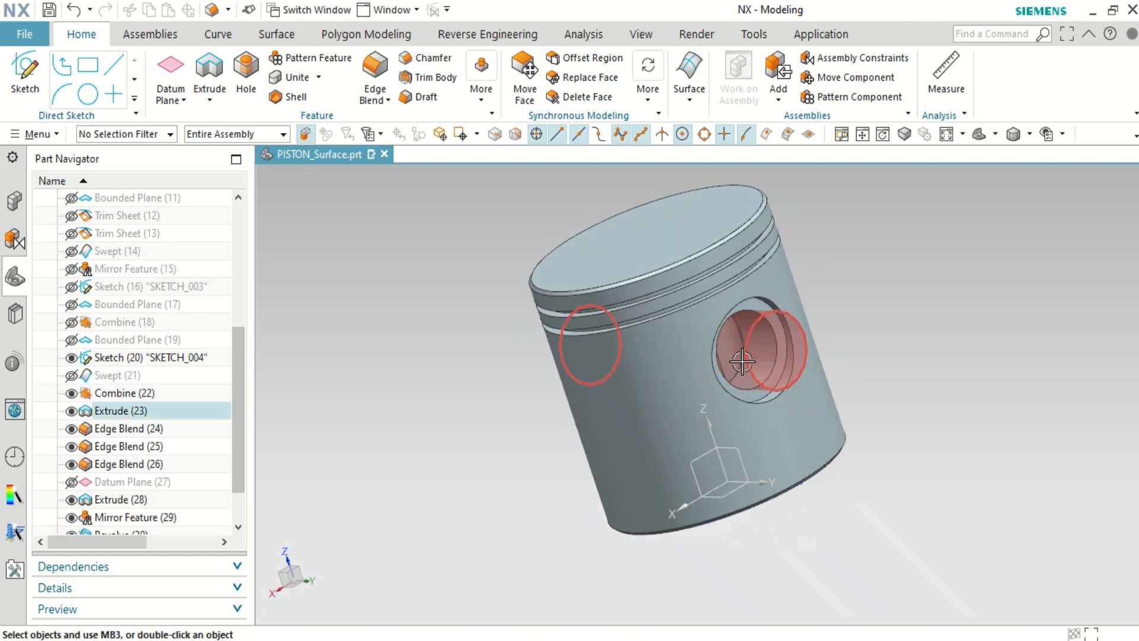
scroll(737, 403, up, 2)
mouse_move(735, 449)
middle_down()
mouse_move(725, 496)
mouse_move(702, 393)
mouse_move(732, 415)
mouse_move(723, 441)
middle_up()
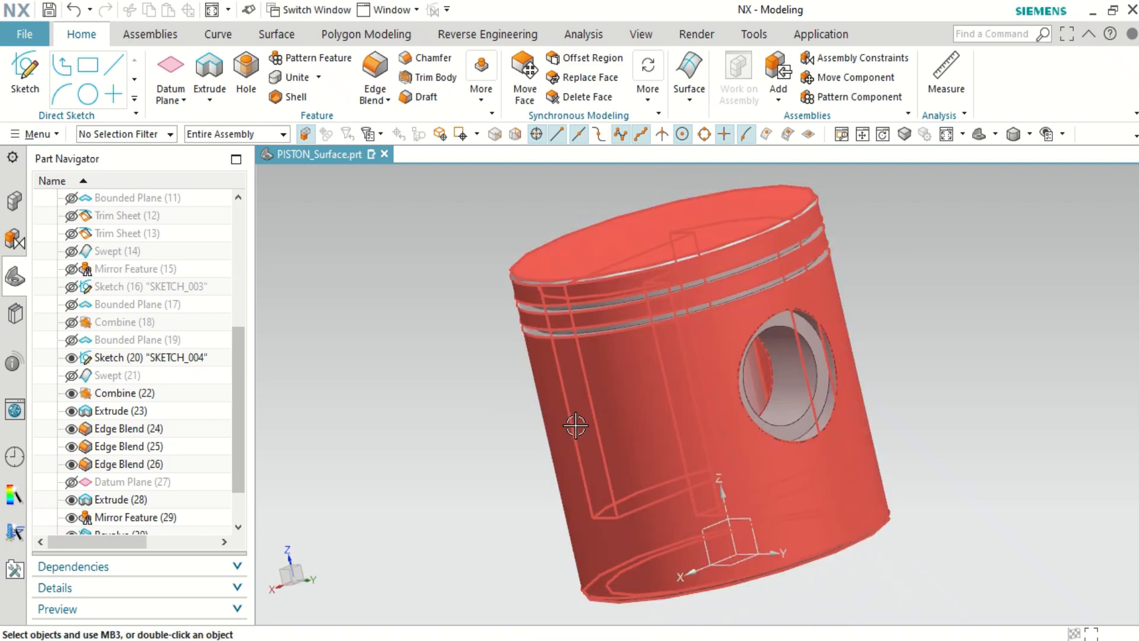
scroll(577, 427, down, 2)
middle_drag(578, 380, 725, 415)
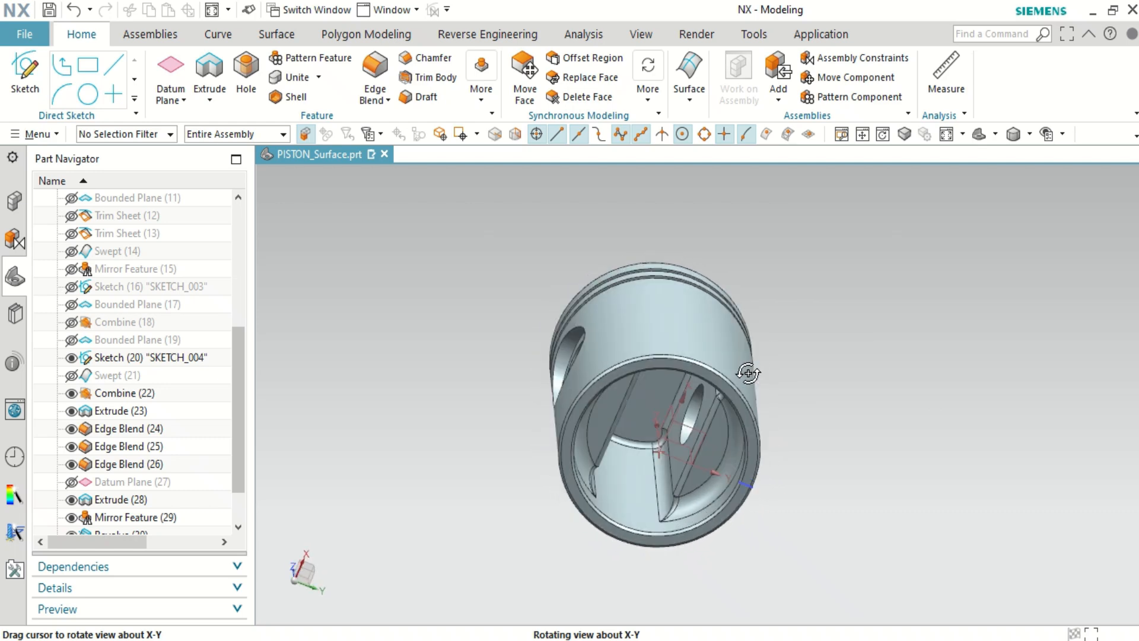
middle_drag(755, 441, 756, 442)
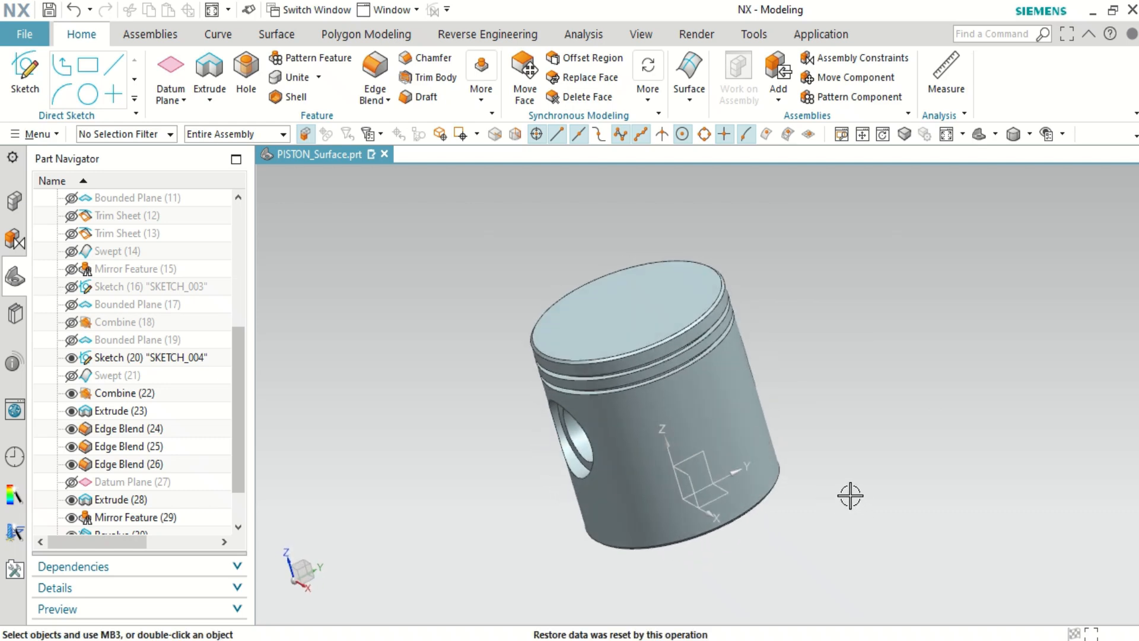